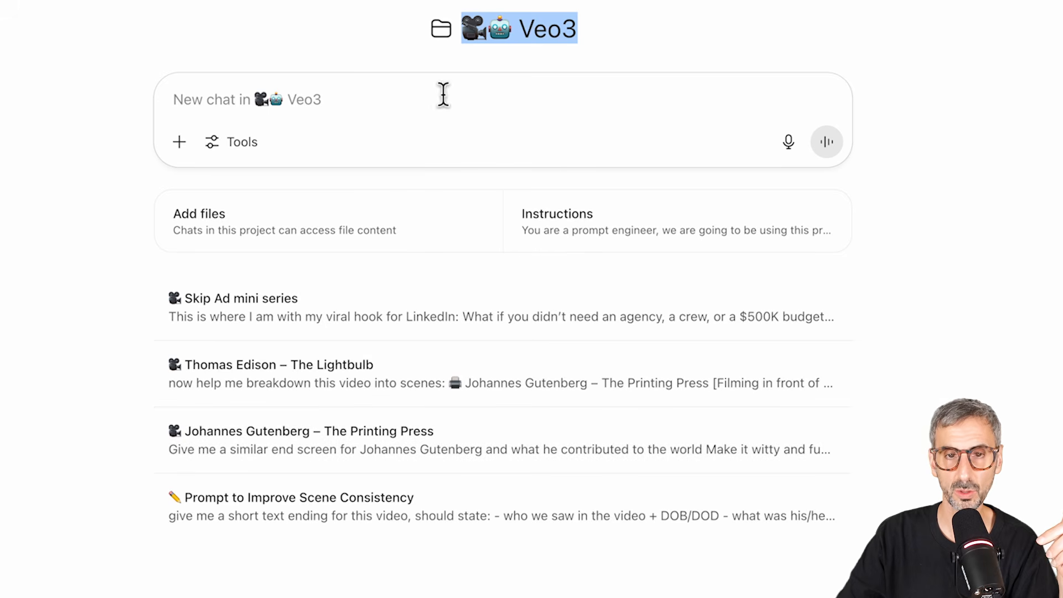
# Open the Veo3 project's instructions and review the prompt structure, including the CASCADE list from Camera to Timeline
pyautogui.click(591, 233)
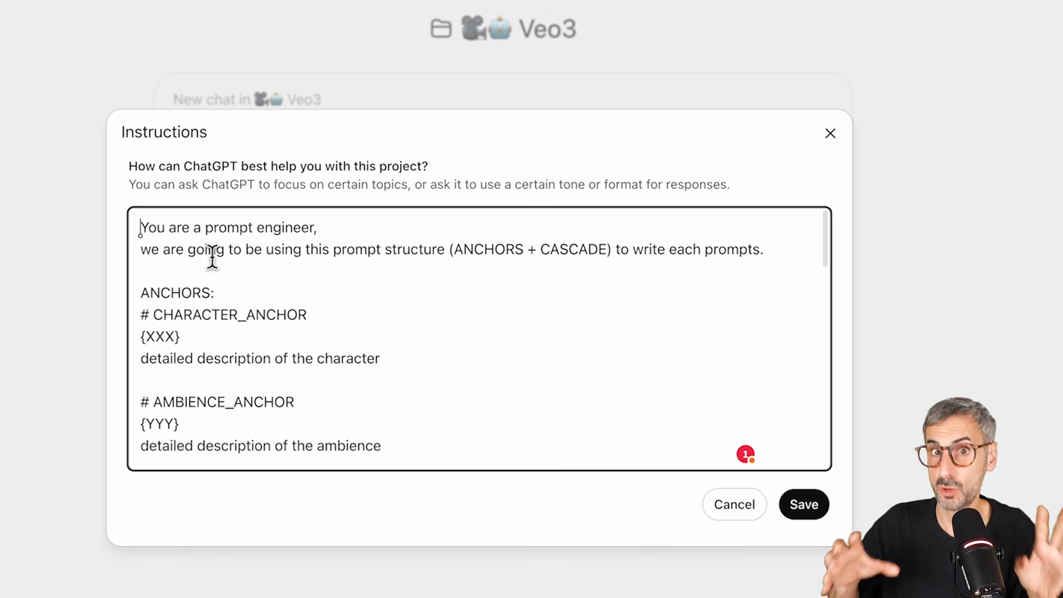
pyautogui.scroll(-10, 212, 257)
pyautogui.scroll(6, 287, 297)
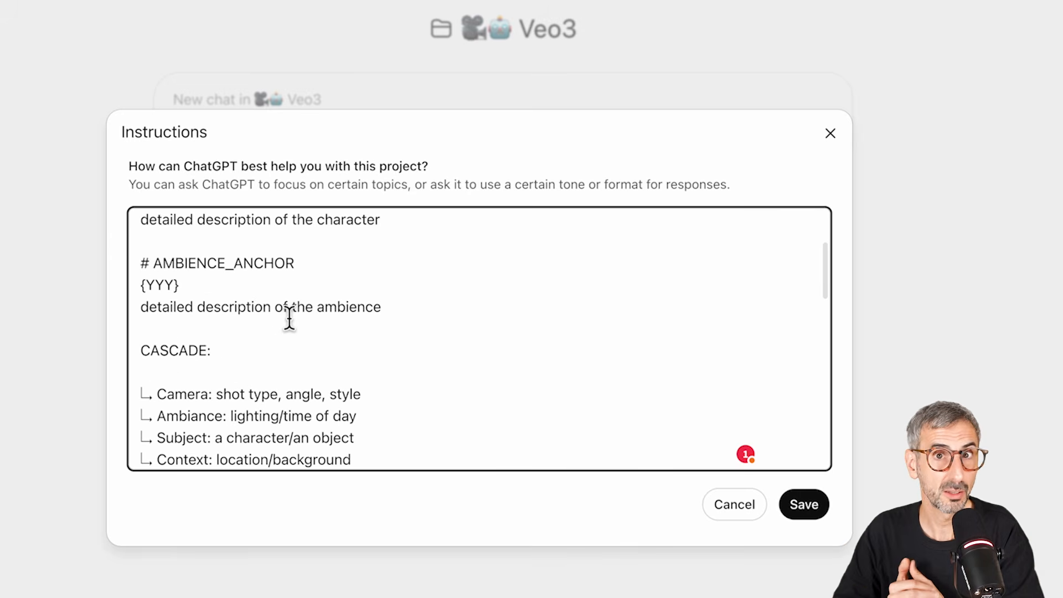
pyautogui.scroll(-2, 288, 318)
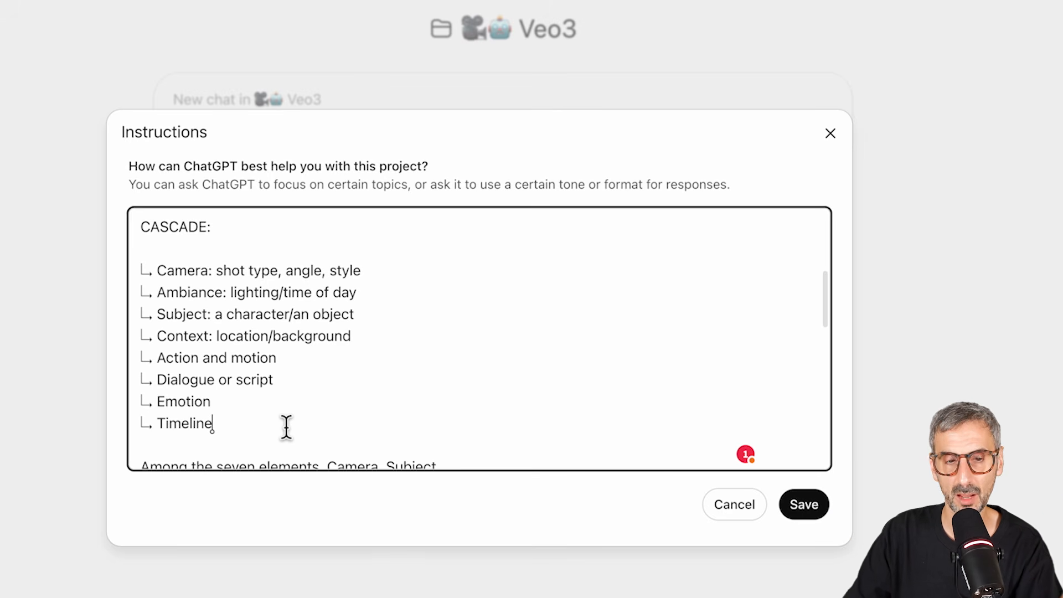
pyautogui.click(302, 417)
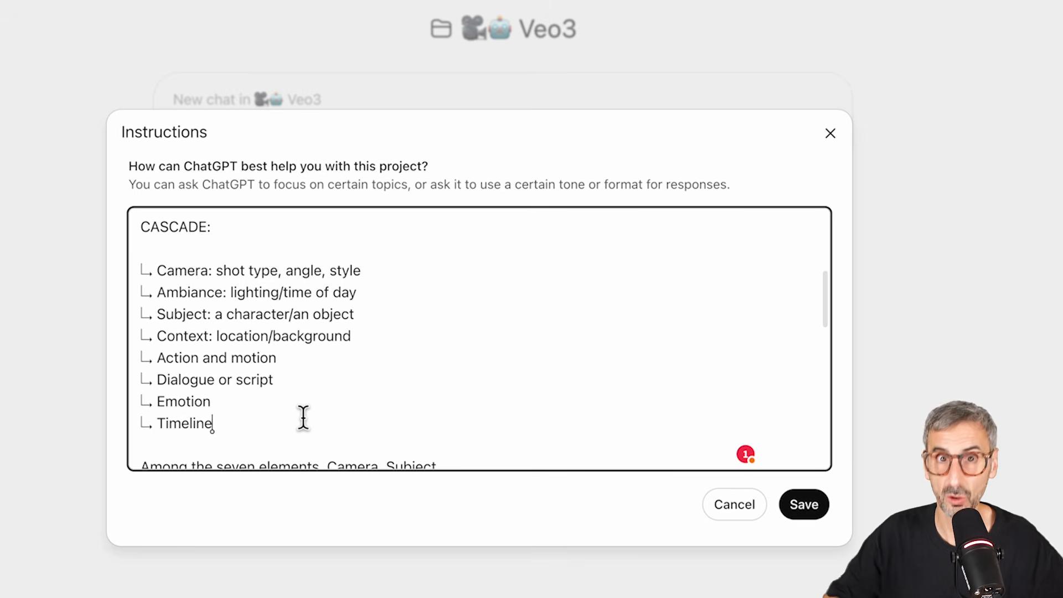
pyautogui.scroll(1, 304, 416)
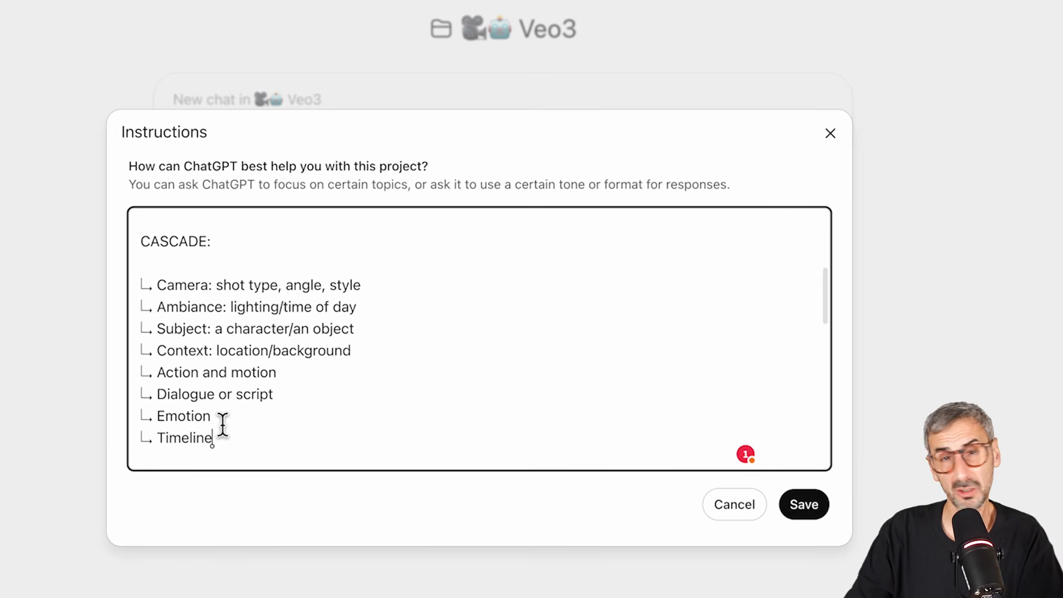
pyautogui.scroll(4, 226, 408)
pyautogui.scroll(2, 221, 393)
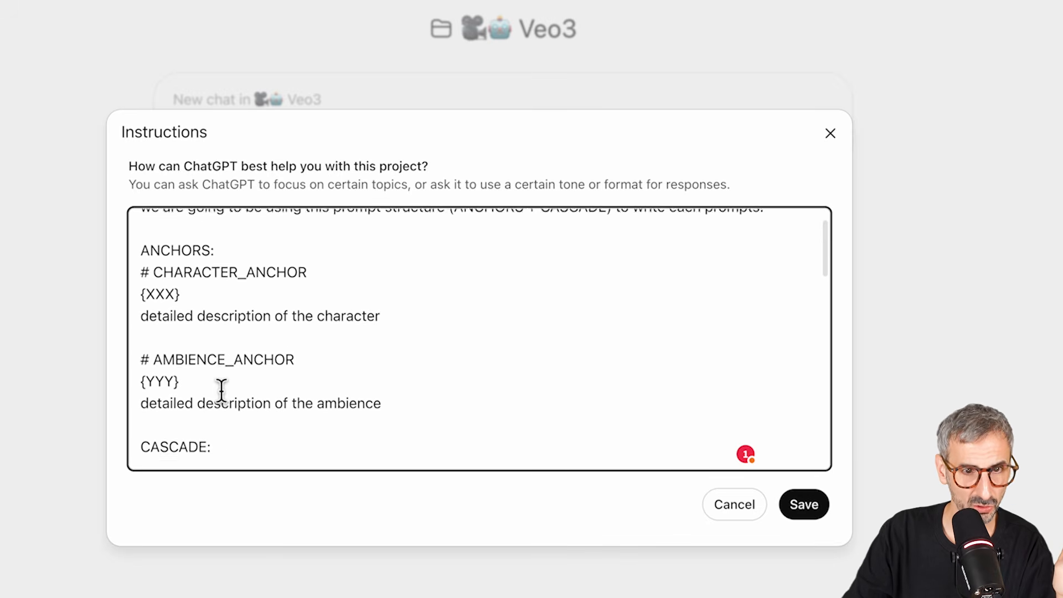
# Examine the ANCHORS template in the instructions, highlighting the CHARACTER_ANCHOR and AMBIENCE_ANCHOR headings with their {XXX} and {YYY} placeholders
pyautogui.moveTo(138, 267); pyautogui.dragTo(239, 265)
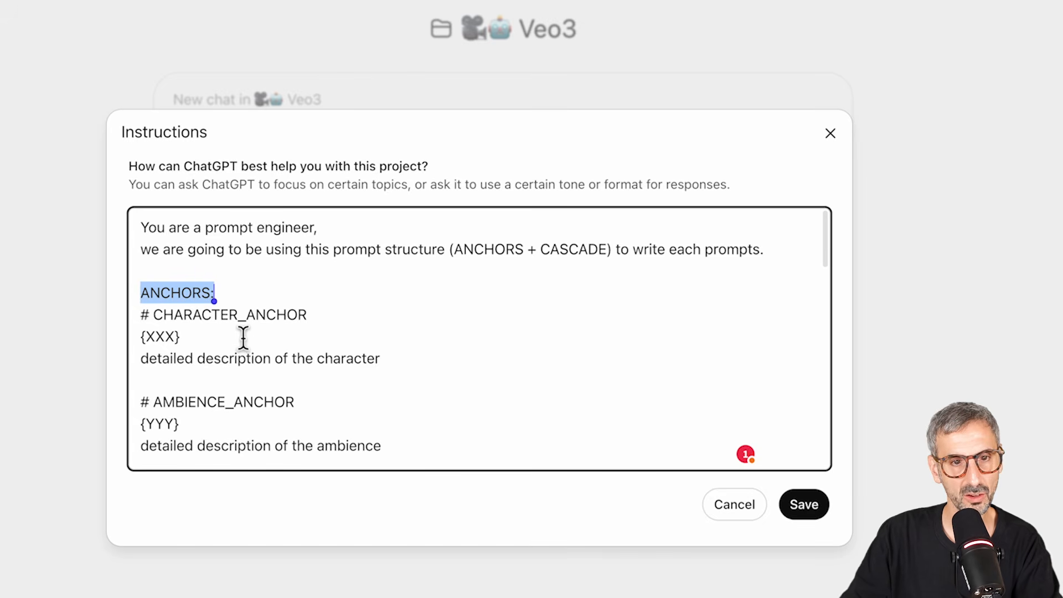
pyautogui.scroll(-1, 244, 344)
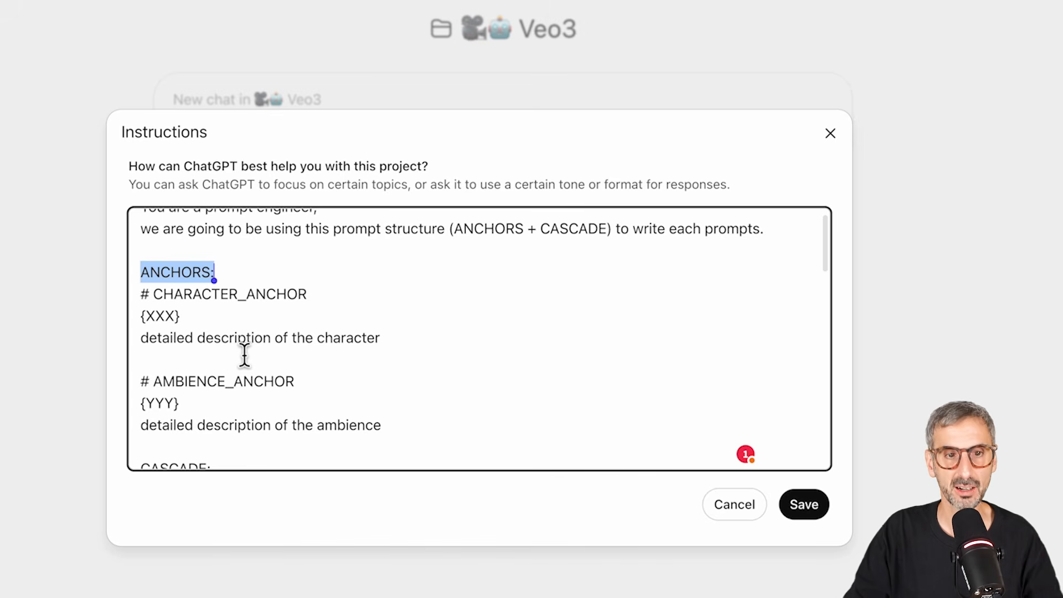
pyautogui.scroll(1, 139, 316)
pyautogui.moveTo(141, 315); pyautogui.dragTo(351, 313)
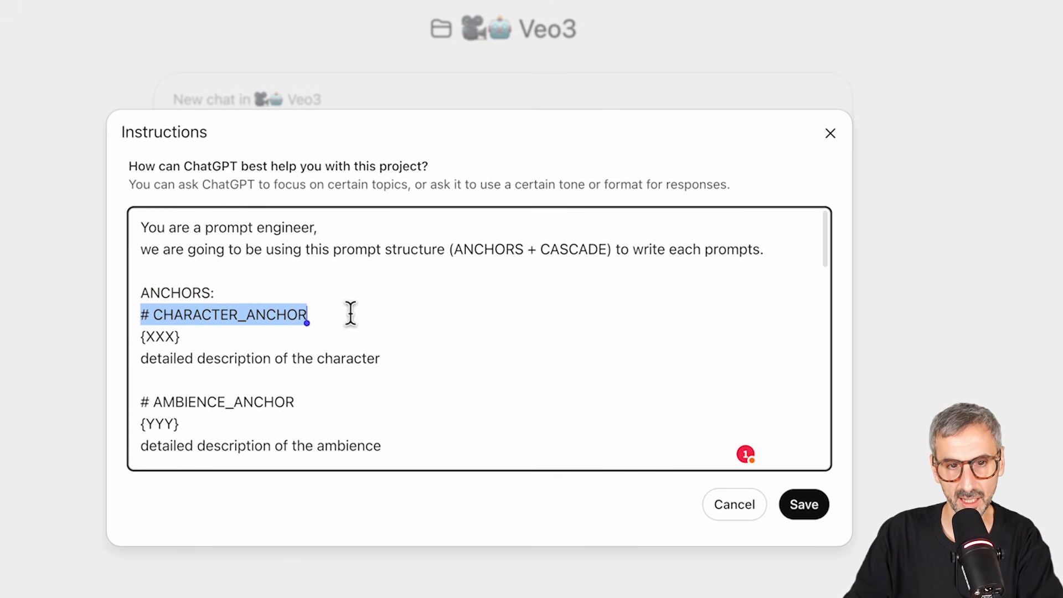
pyautogui.scroll(-1, 265, 316)
pyautogui.moveTo(178, 308); pyautogui.dragTo(140, 310)
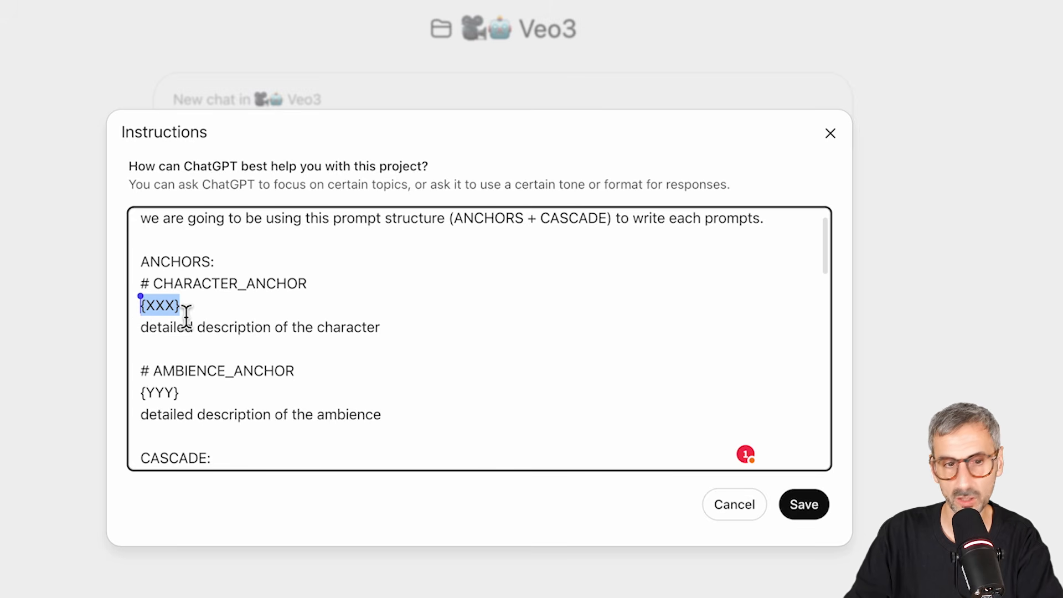
pyautogui.scroll(-1, 192, 344)
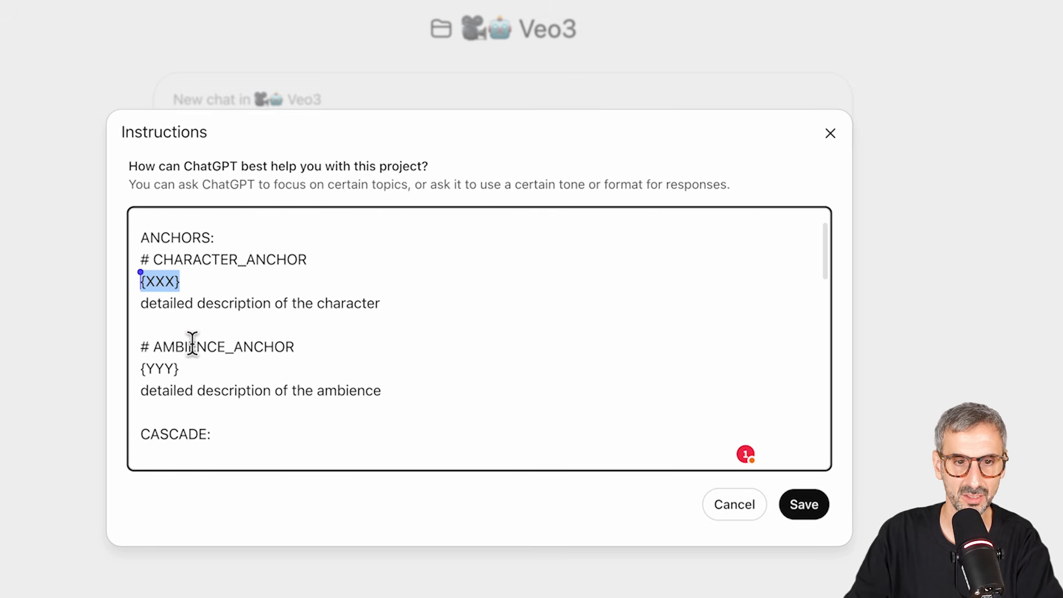
pyautogui.moveTo(141, 347); pyautogui.dragTo(299, 347)
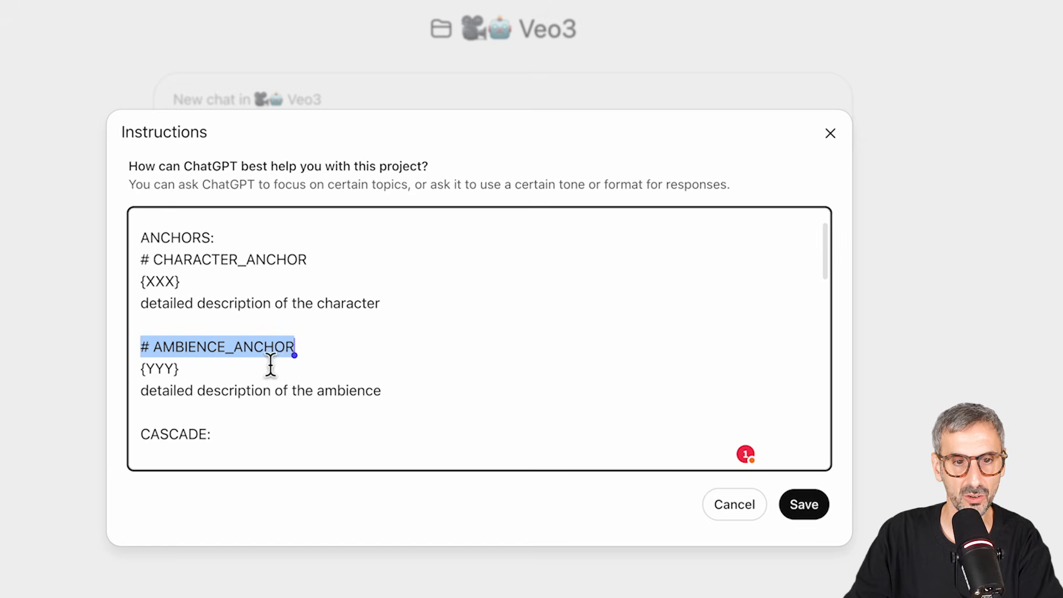
pyautogui.moveTo(181, 369); pyautogui.dragTo(136, 370)
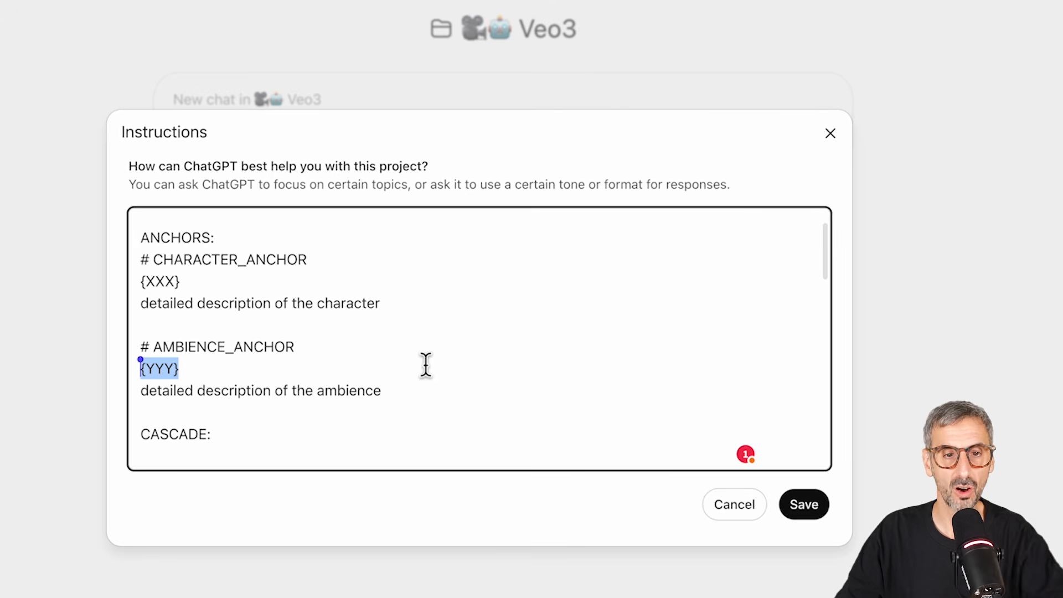
# Examine the example video prompt's CHARACTER_ANCHOR, highlighting its heading and the {Gutenberg} tag and reading the character description
pyautogui.scroll(-4, 442, 349)
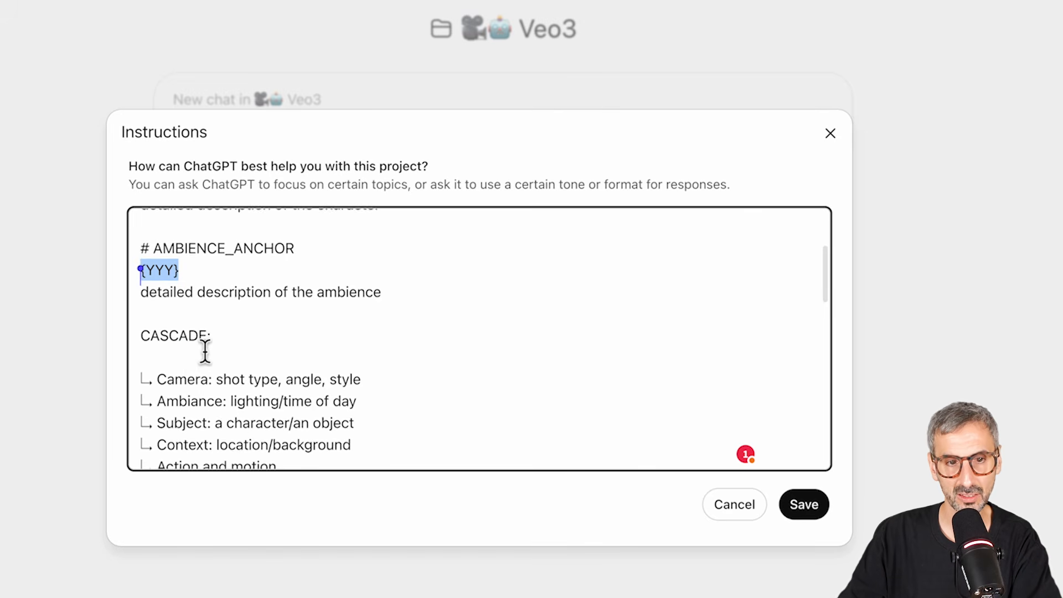
pyautogui.scroll(-10, 205, 351)
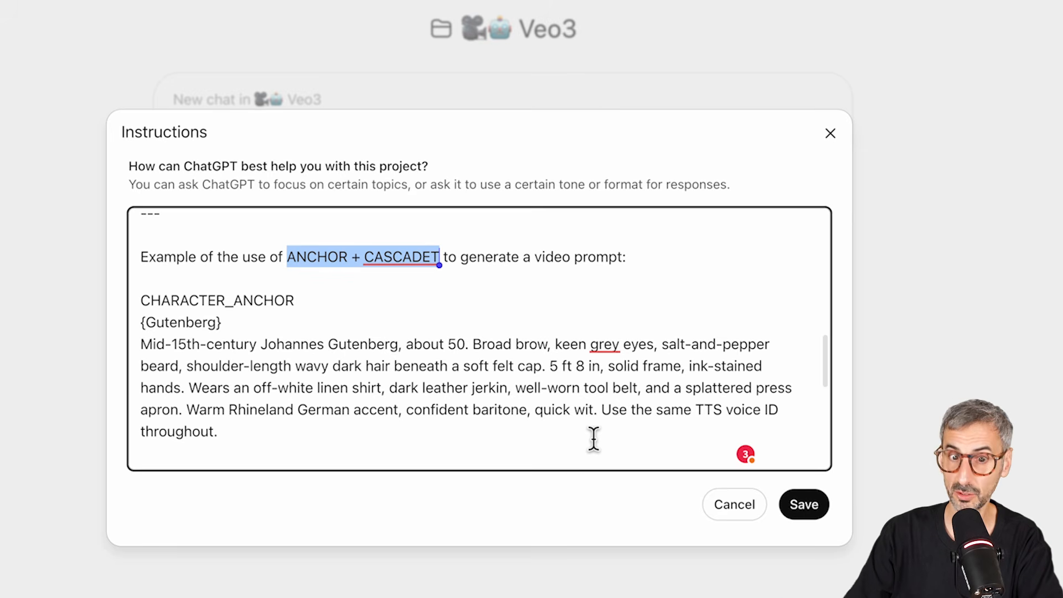
pyautogui.click(439, 302)
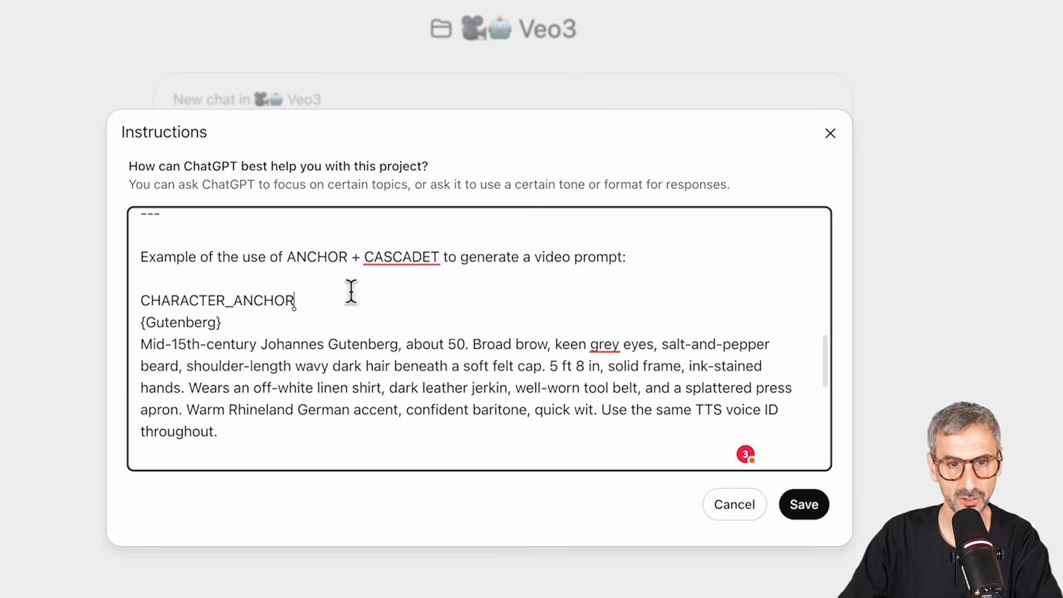
pyautogui.scroll(-1, 258, 322)
pyautogui.scroll(-1, 194, 313)
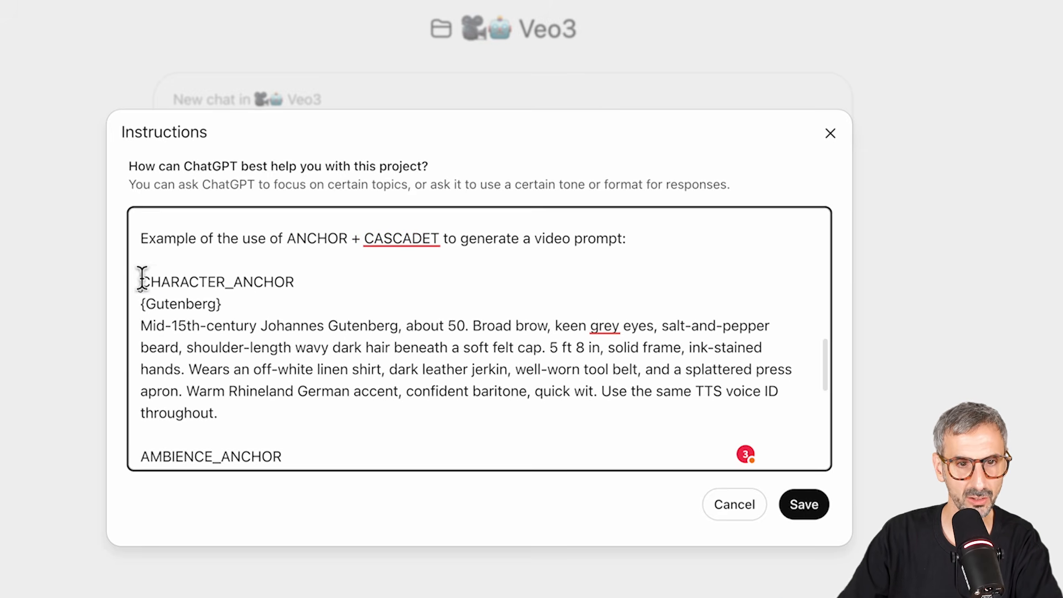
pyautogui.moveTo(140, 281); pyautogui.dragTo(356, 280)
pyautogui.click(142, 306)
pyautogui.moveTo(143, 306); pyautogui.dragTo(247, 307)
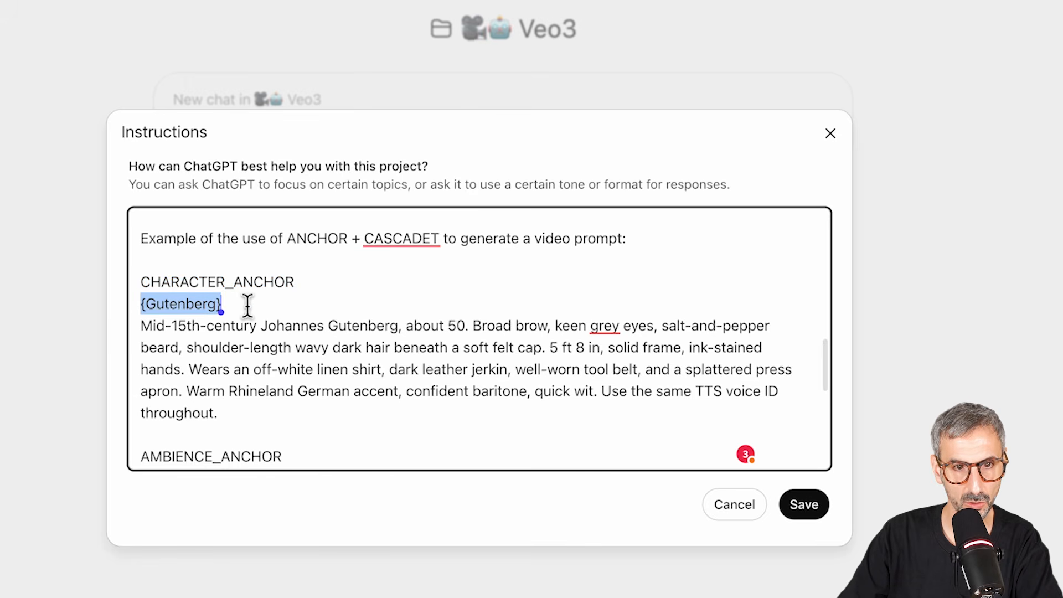
pyautogui.click(274, 307)
pyautogui.scroll(-1, 233, 376)
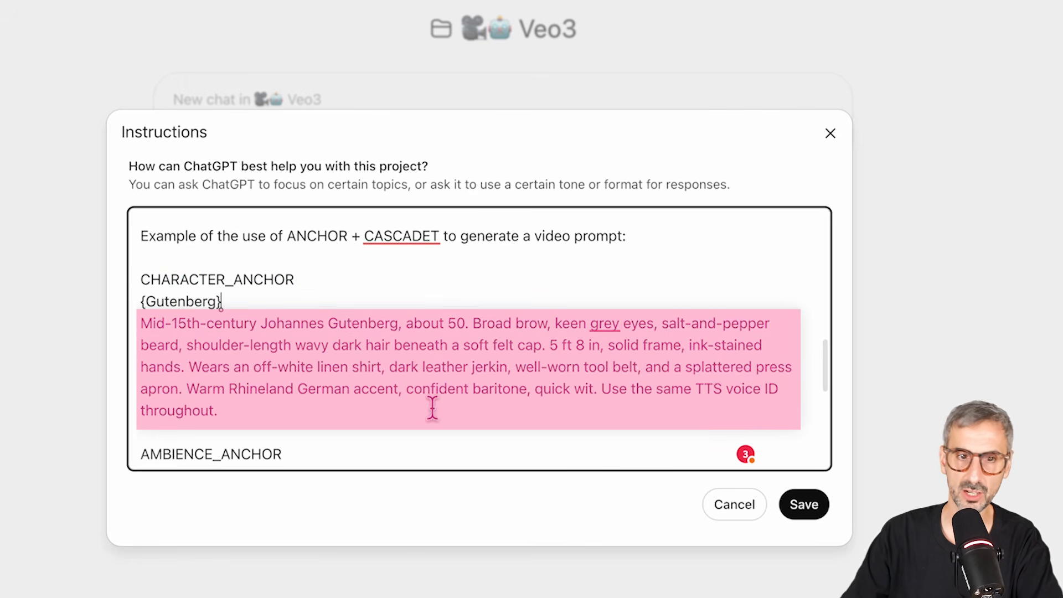
pyautogui.scroll(-1, 488, 382)
pyautogui.scroll(-1, 497, 379)
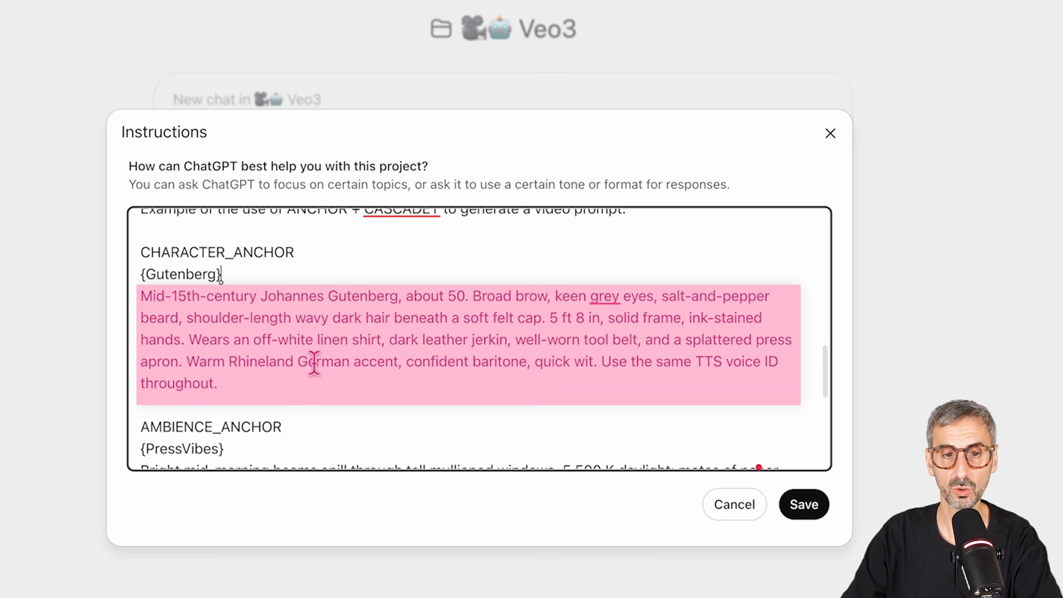
pyautogui.scroll(-1, 404, 360)
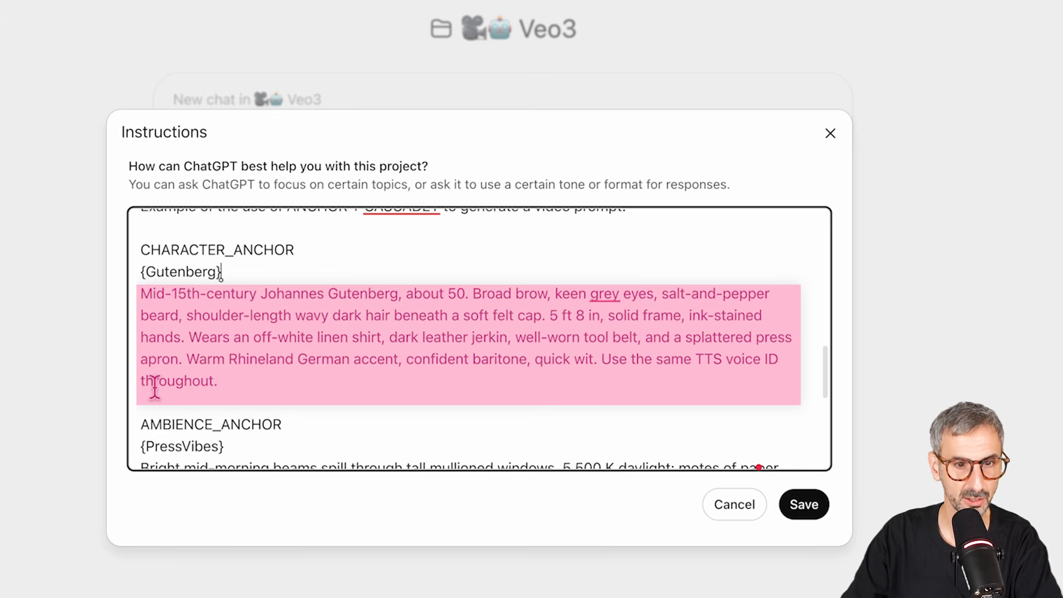
# Highlight the "Use the same TTS voice ID throughout." sentence in the character description and review the {Gutenberg} tag
pyautogui.moveTo(608, 365); pyautogui.dragTo(618, 379)
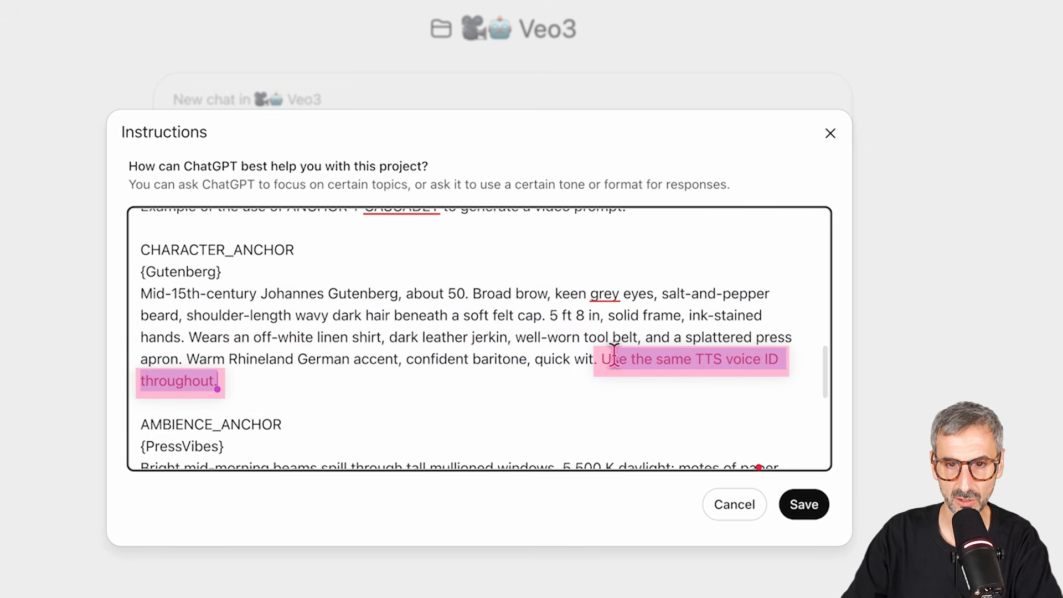
pyautogui.click(601, 359)
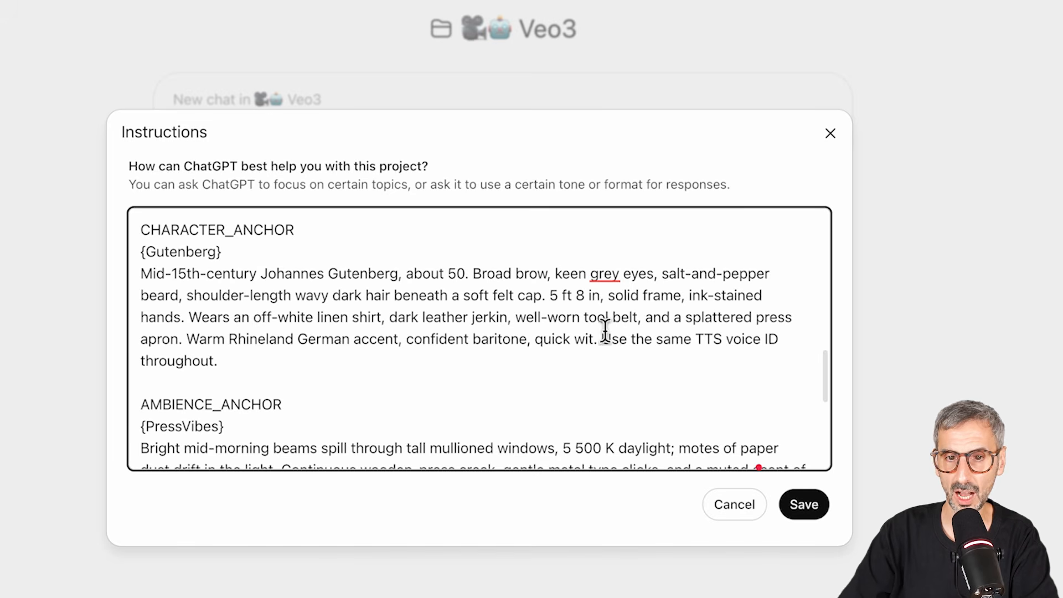
pyautogui.moveTo(602, 336); pyautogui.dragTo(633, 352)
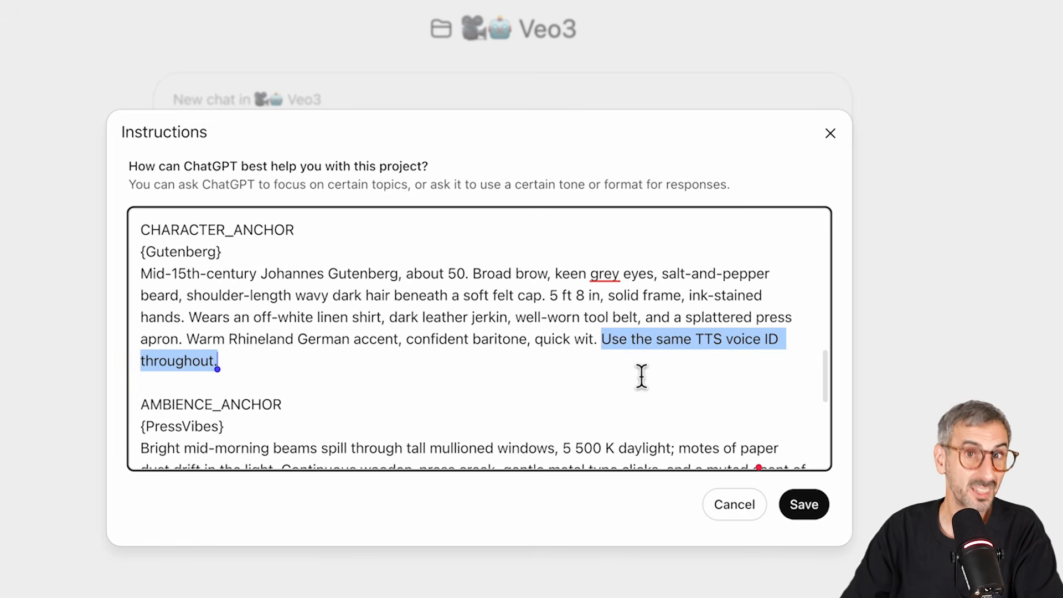
pyautogui.click(627, 390)
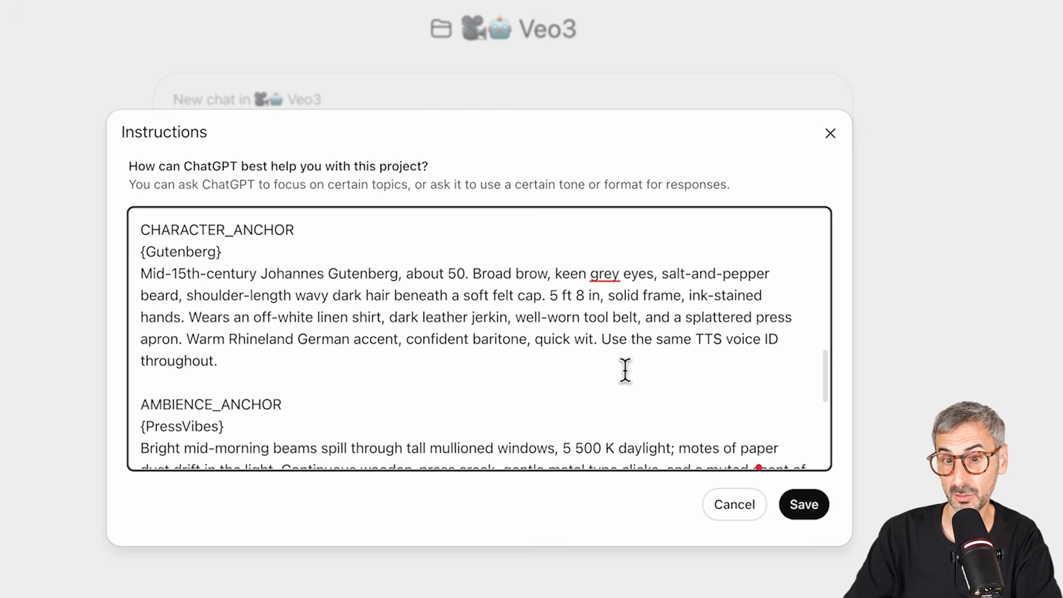
pyautogui.scroll(-1, 632, 379)
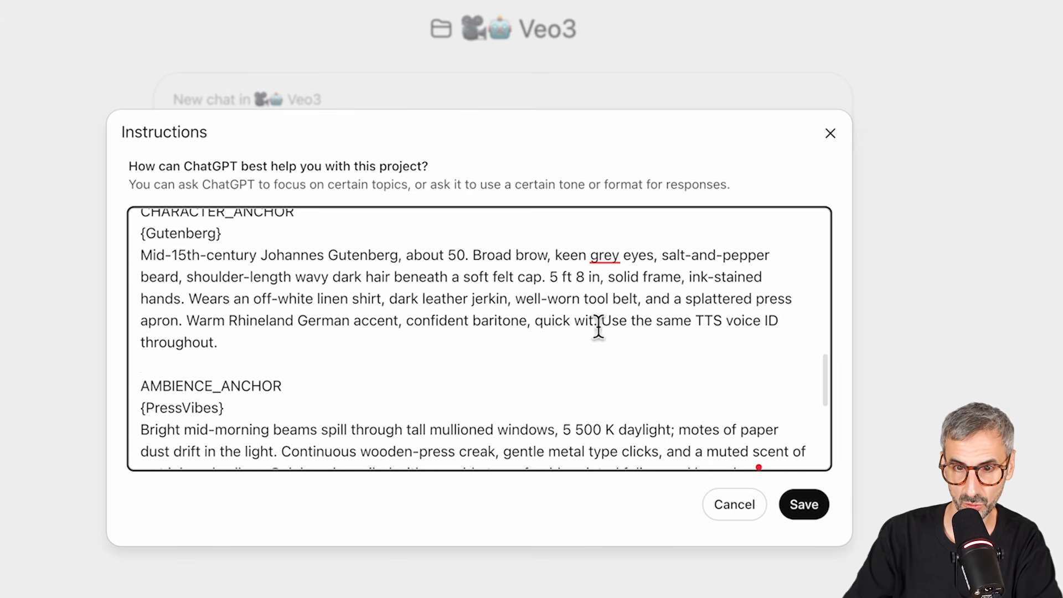
pyautogui.scroll(-1, 684, 361)
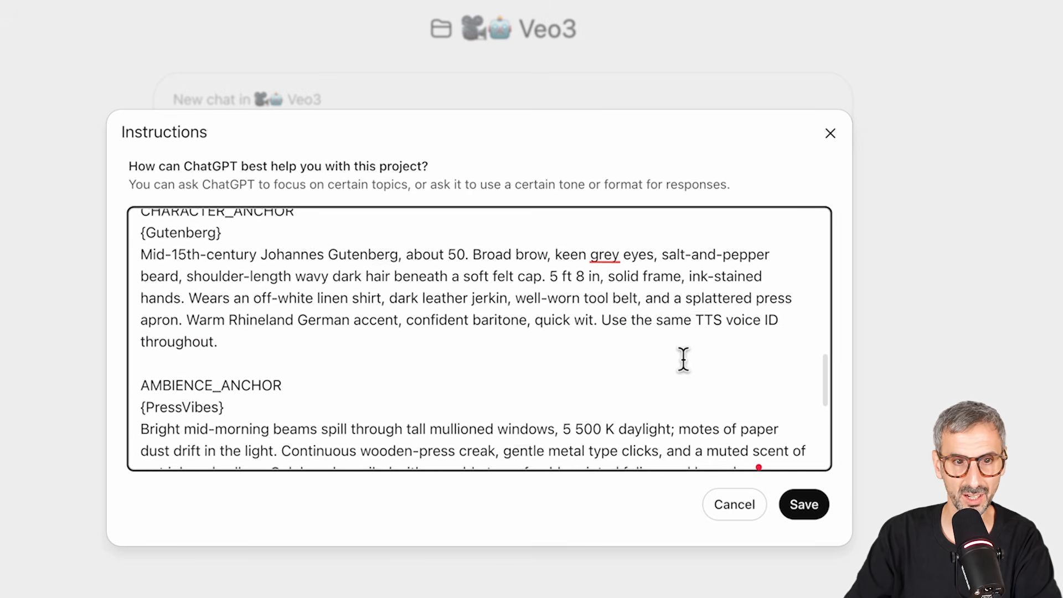
pyautogui.scroll(1, 415, 358)
pyautogui.scroll(1, 368, 343)
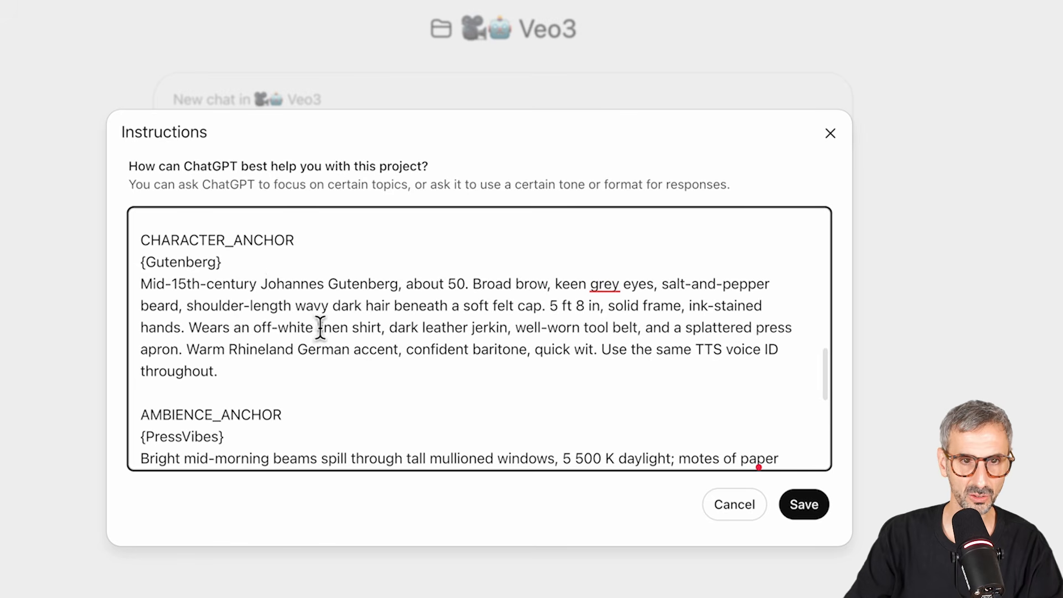
pyautogui.moveTo(256, 262); pyautogui.dragTo(112, 267)
pyautogui.click(380, 387)
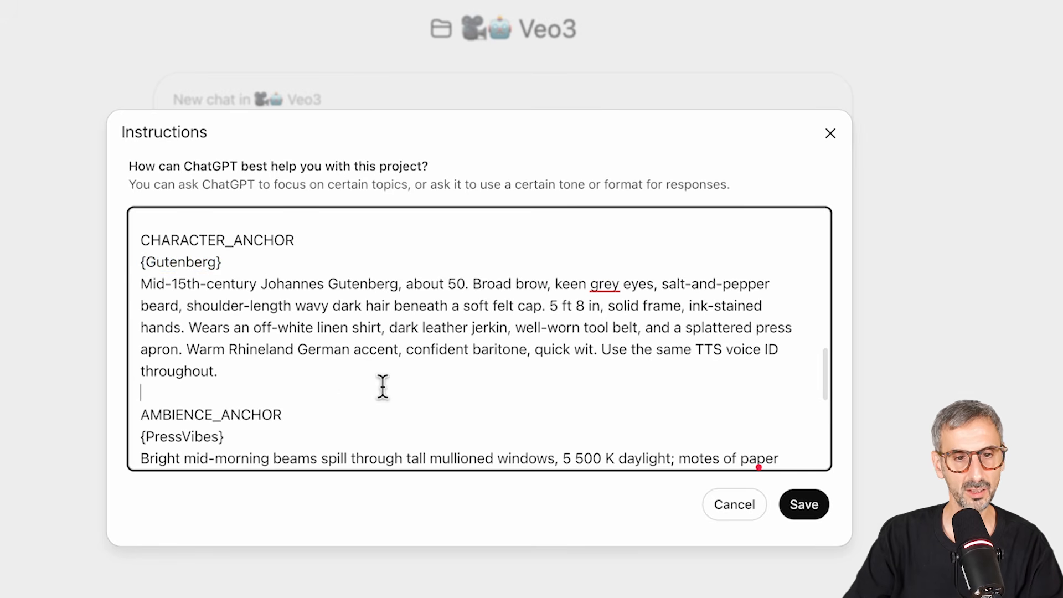
# Examine the {PressVibes} AMBIENCE_ANCHOR description and highlight its sentence "Maintain this palette across all scenes unless specified otherwise."
pyautogui.scroll(-1, 386, 391)
pyautogui.scroll(-2, 385, 391)
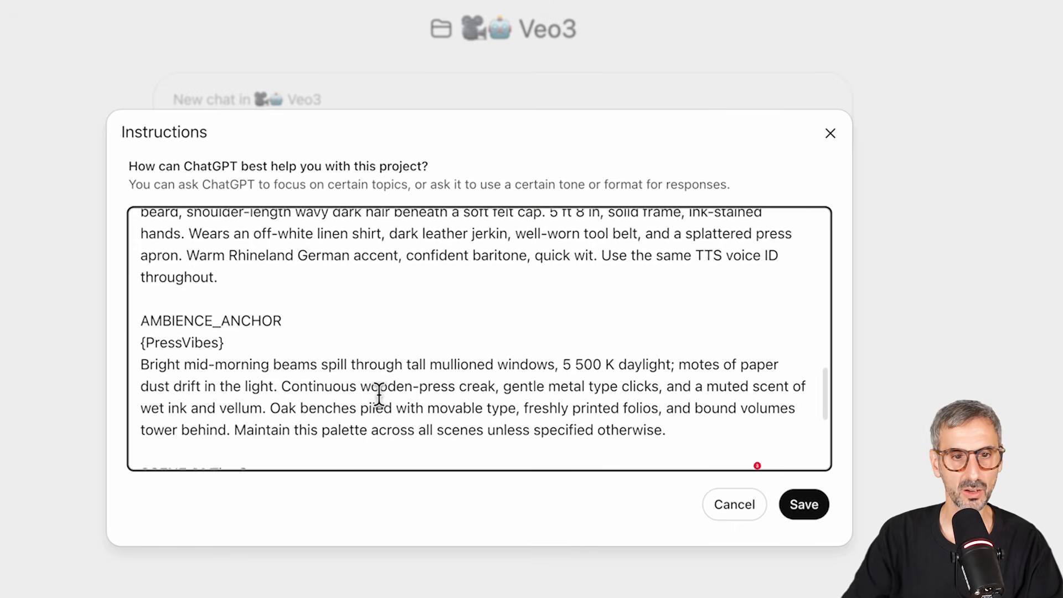
pyautogui.scroll(-3, 218, 346)
pyautogui.tripleClick(500, 355)
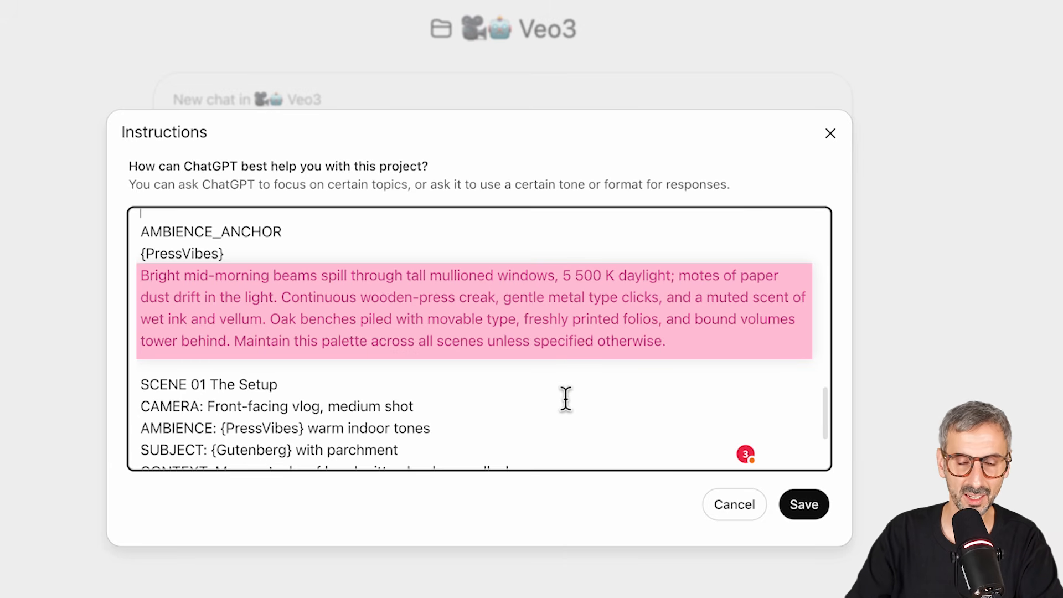
pyautogui.scroll(-1, 567, 401)
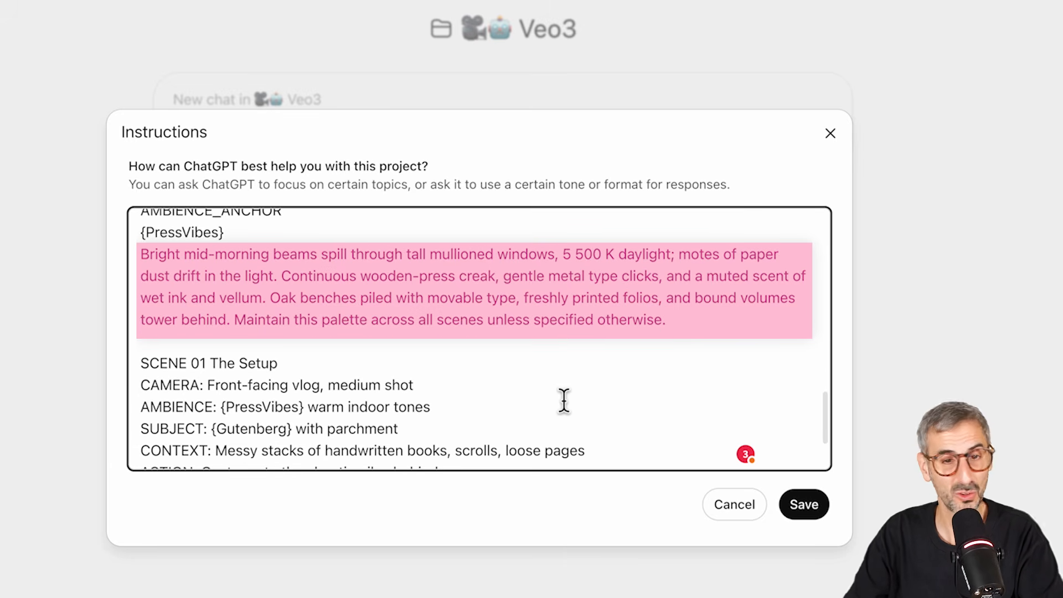
pyautogui.scroll(-1, 479, 374)
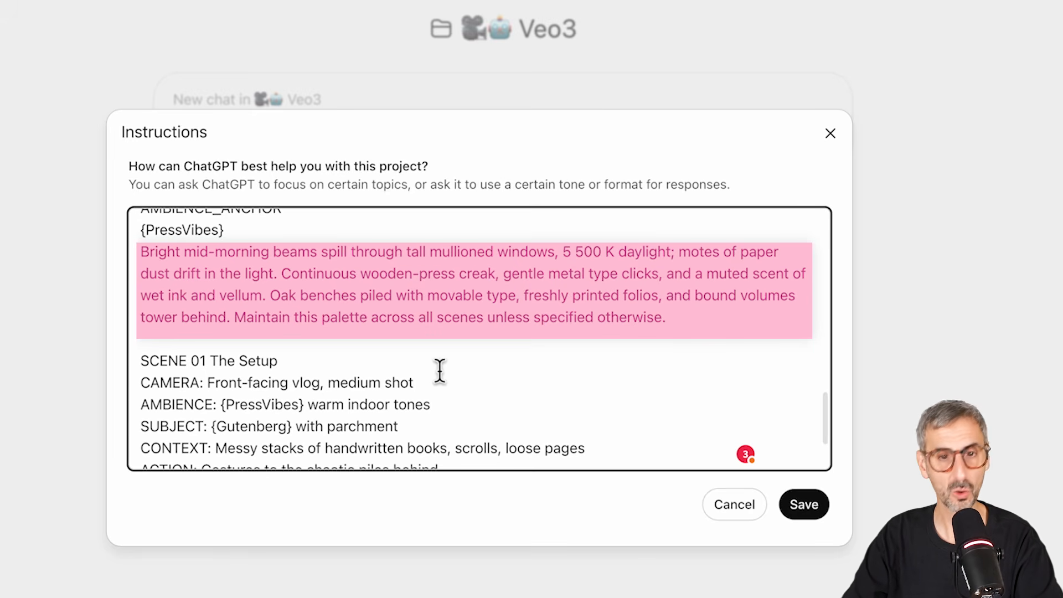
pyautogui.scroll(-1, 468, 343)
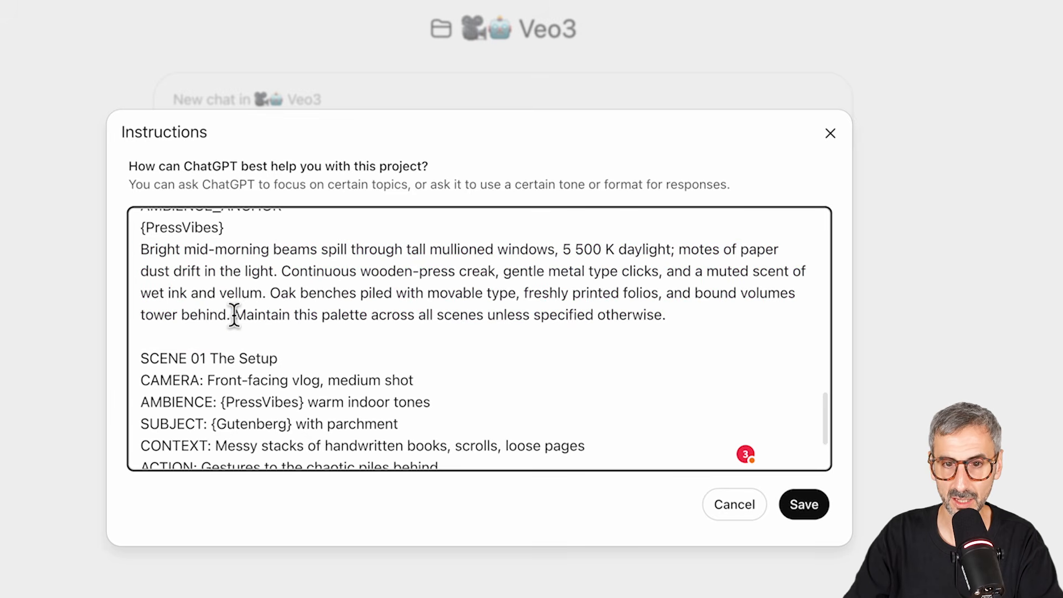
pyautogui.moveTo(233, 314); pyautogui.dragTo(667, 318)
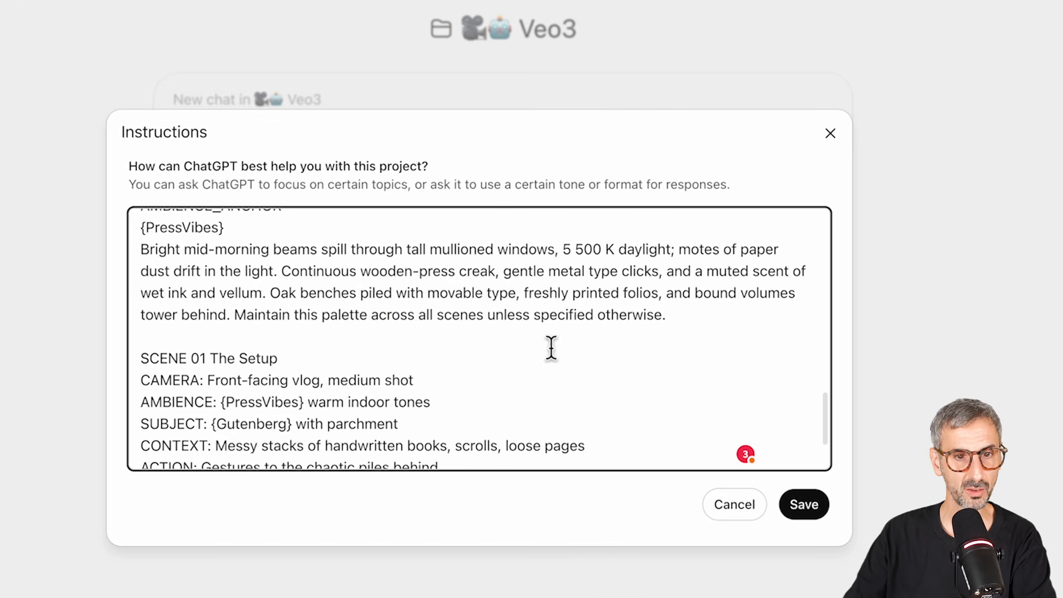
# Highlight the {PressVibes} tag under AMBIENCE_ANCHOR and revisit the CHARACTER_ANCHOR section above it
pyautogui.scroll(1, 442, 340)
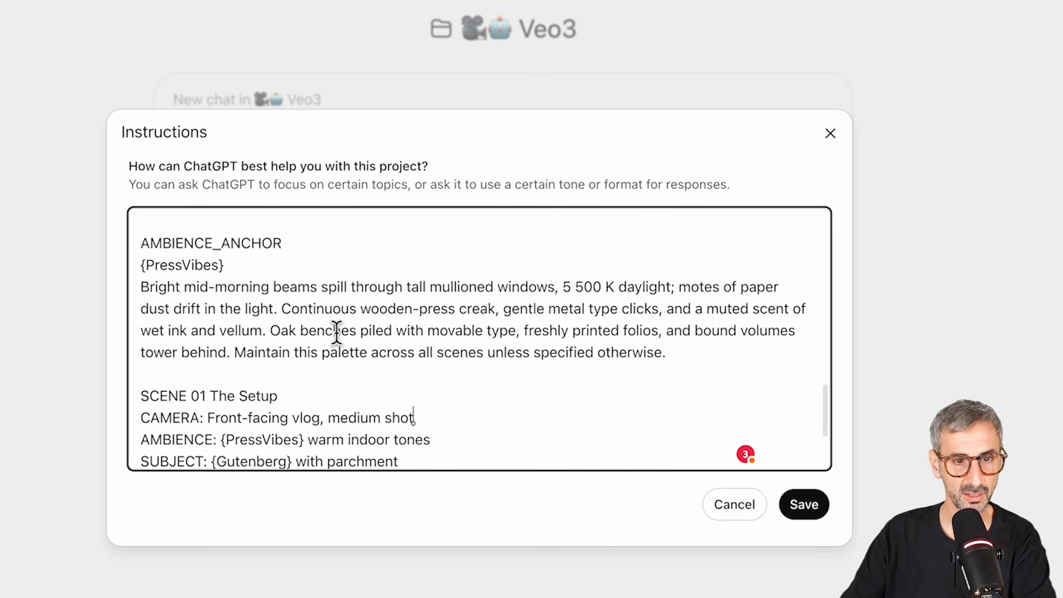
pyautogui.moveTo(137, 261); pyautogui.dragTo(228, 256)
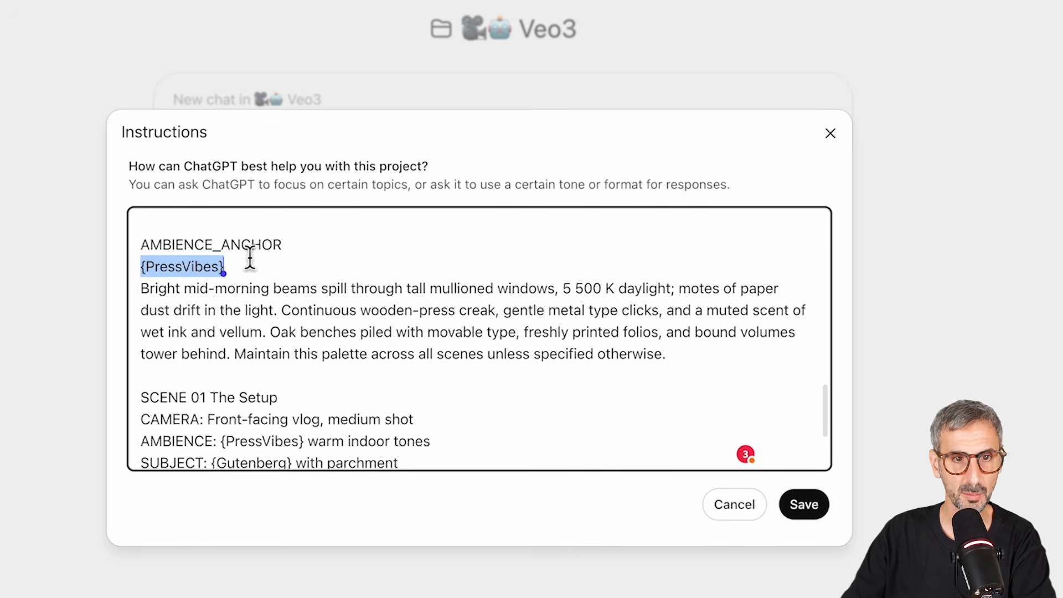
pyautogui.scroll(3, 143, 281)
pyautogui.moveTo(144, 281); pyautogui.dragTo(221, 294)
# Examine the SCENE 01 block of the example prompt from its heading to the TIMELINE line, highlighting "SCENE 01"
pyautogui.scroll(-5, 228, 301)
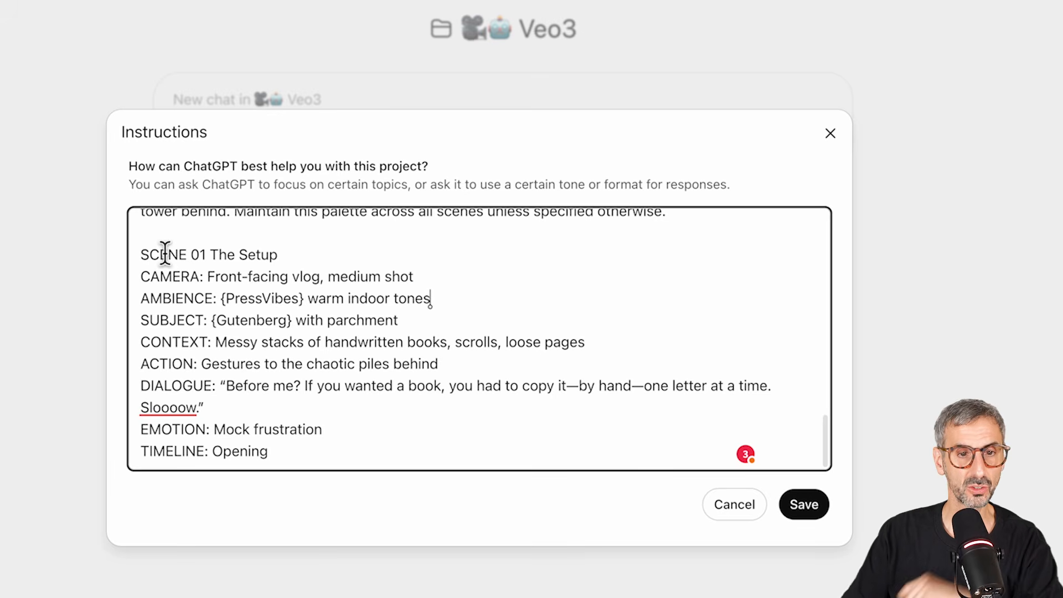
pyautogui.moveTo(141, 252); pyautogui.dragTo(208, 253)
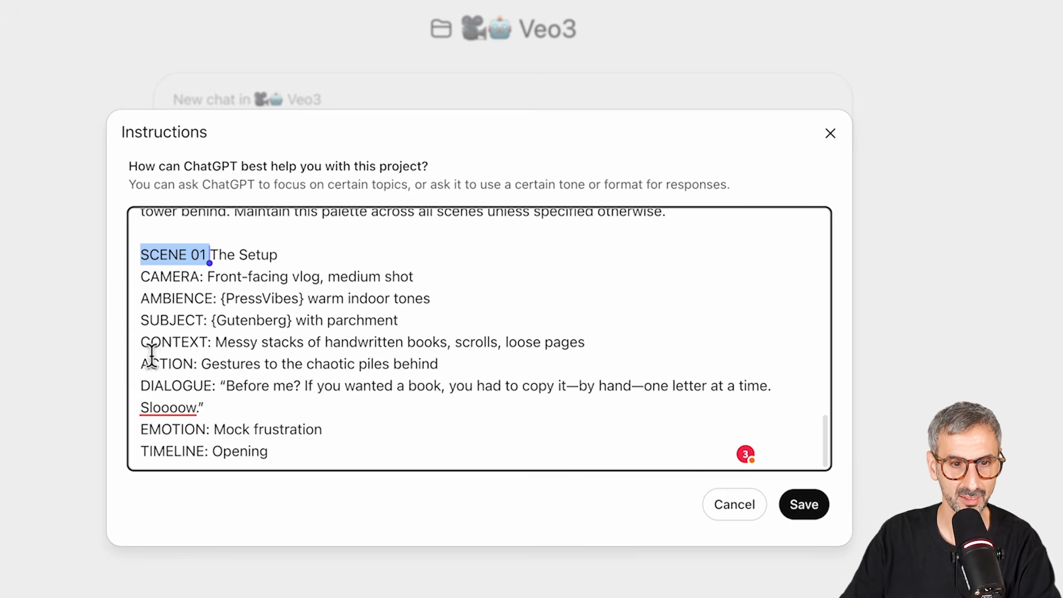
pyautogui.moveTo(142, 448); pyautogui.dragTo(159, 448)
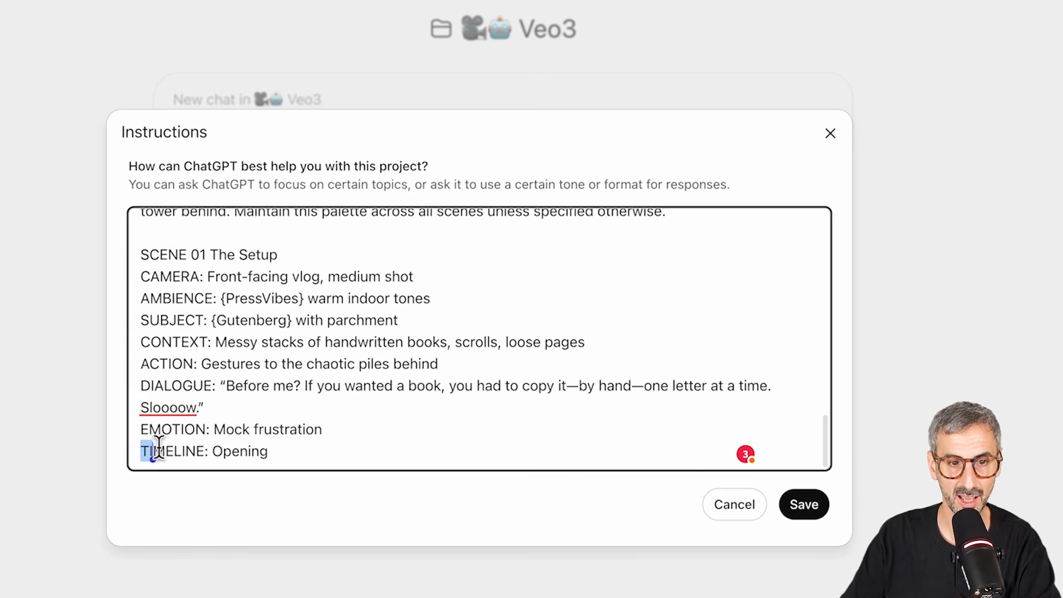
pyautogui.moveTo(294, 254); pyautogui.dragTo(151, 279)
pyautogui.click(357, 341)
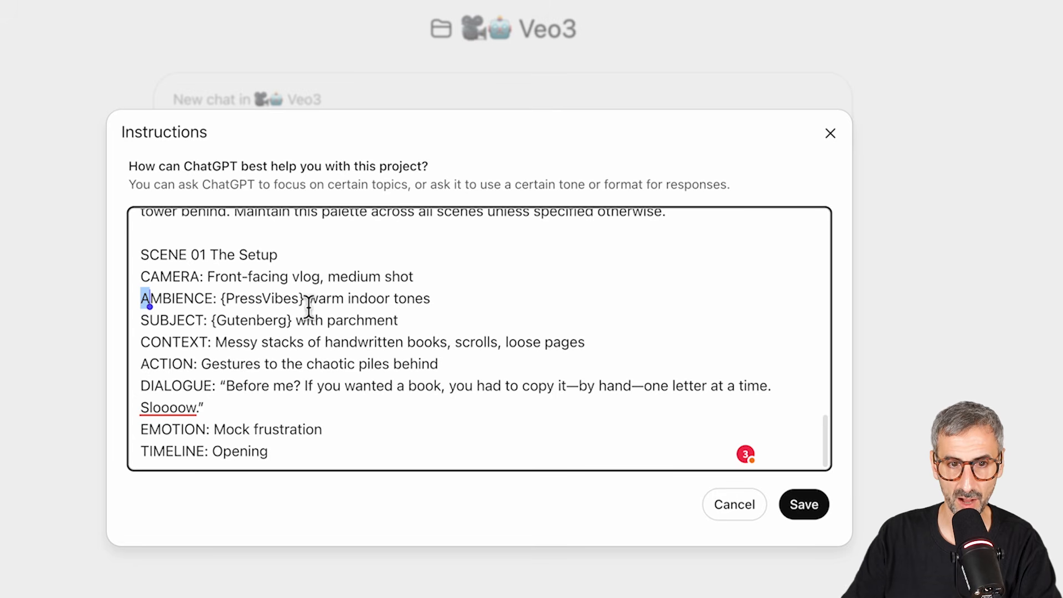
# Compare the scene's AMBIENCE line with the {PressVibes} anchor description and highlight the {Gutenberg} tag in the SUBJECT line
pyautogui.scroll(3, 307, 313)
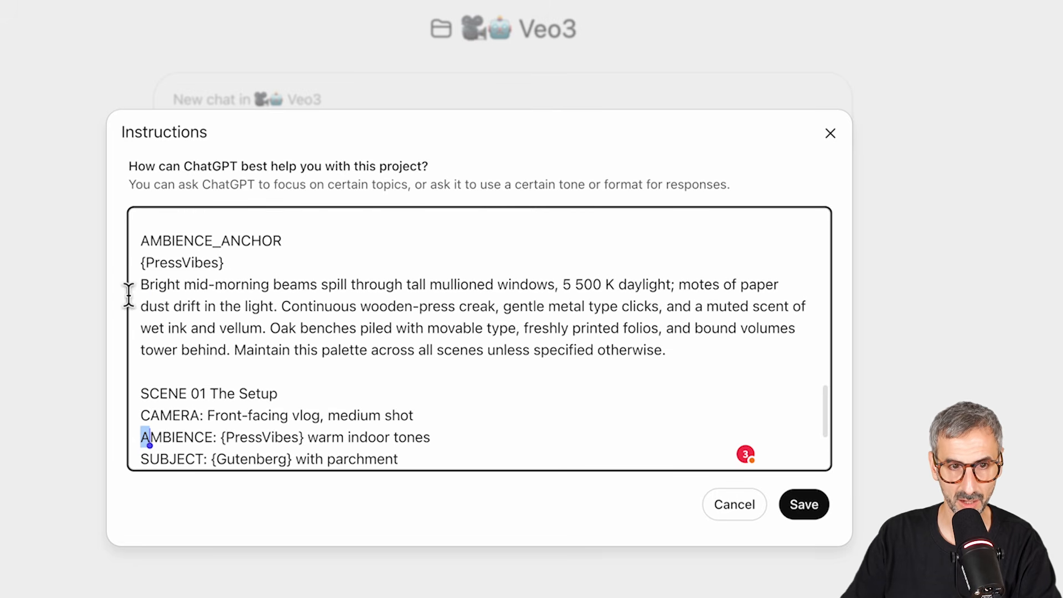
pyautogui.scroll(-3, 240, 310)
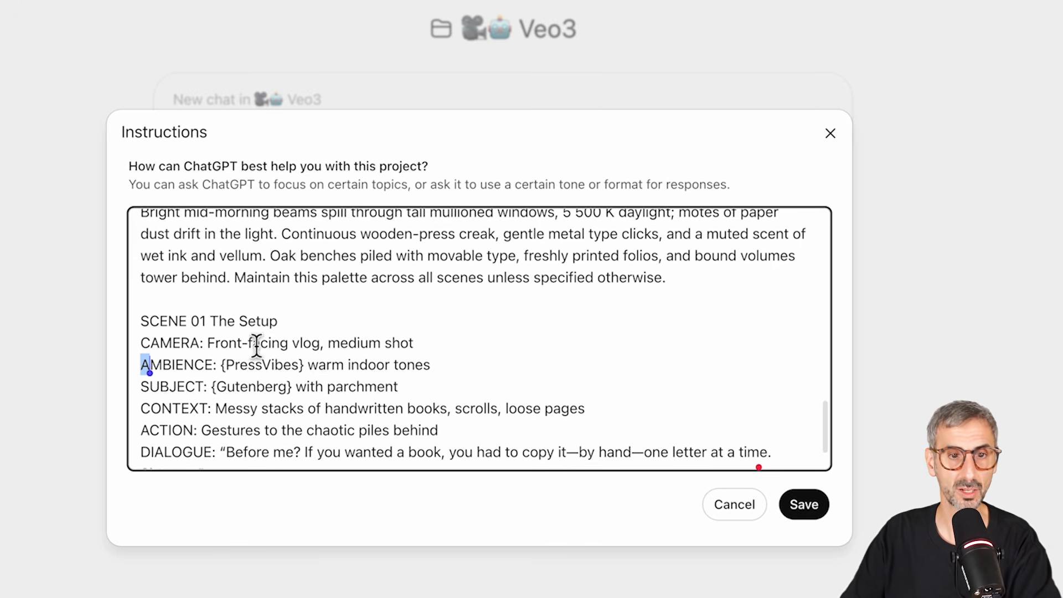
pyautogui.click(300, 343)
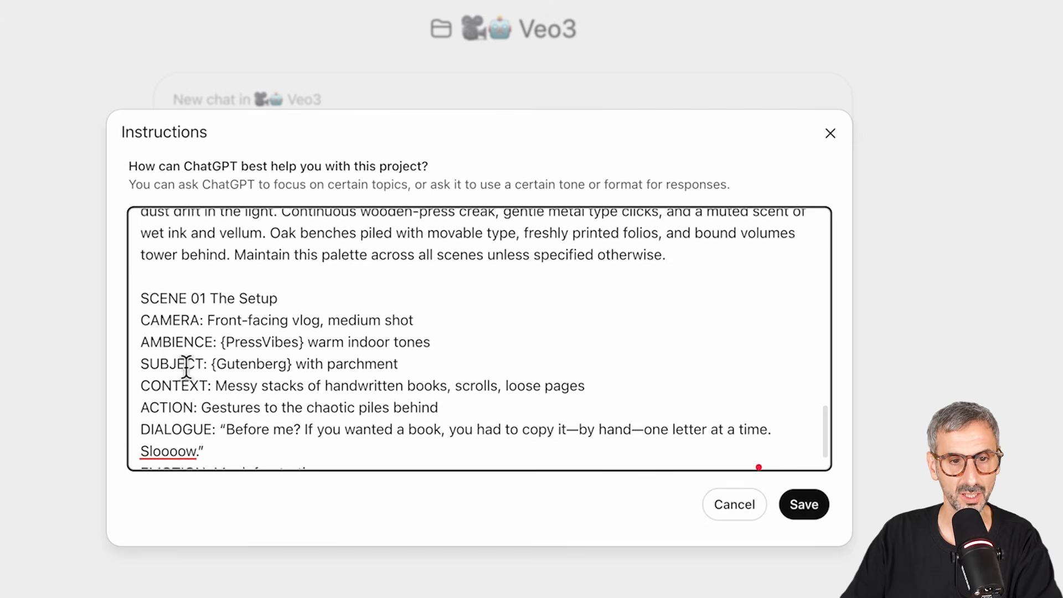
pyautogui.scroll(-1, 185, 366)
pyautogui.moveTo(210, 361); pyautogui.dragTo(290, 364)
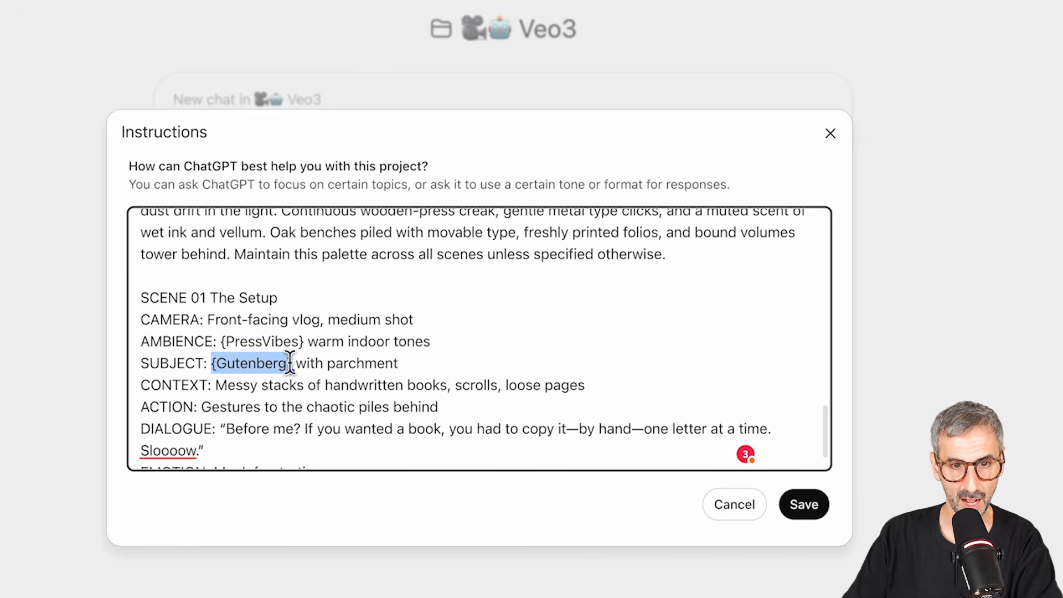
pyautogui.click(652, 315)
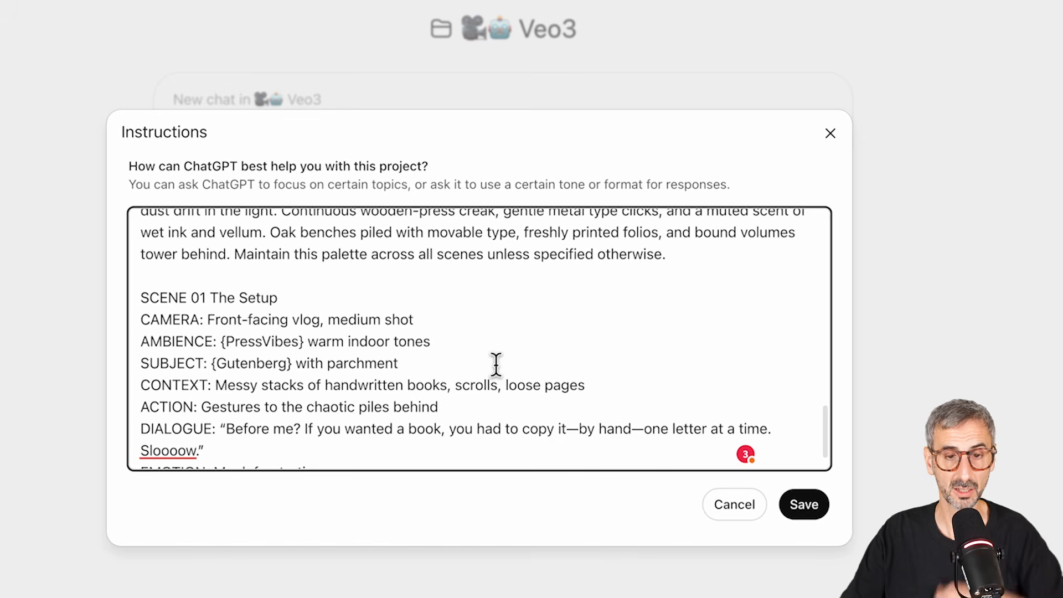
# Read the scene's CONTEXT, ACTION, DIALOGUE, EMOTION and TIMELINE lines and highlight the TIMELINE value "Opening"
pyautogui.scroll(-1, 244, 427)
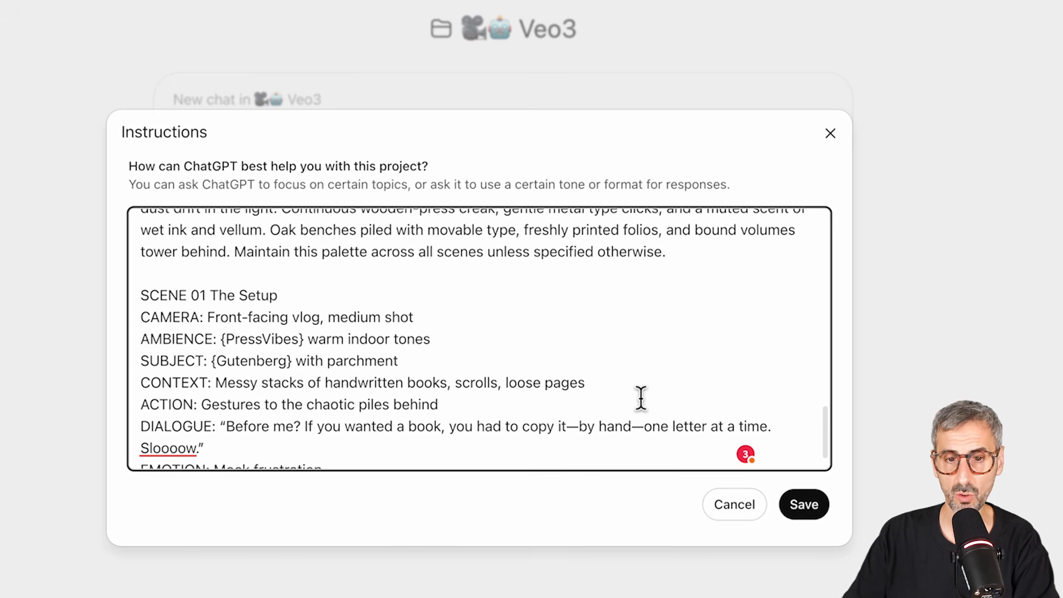
pyautogui.scroll(-1, 367, 434)
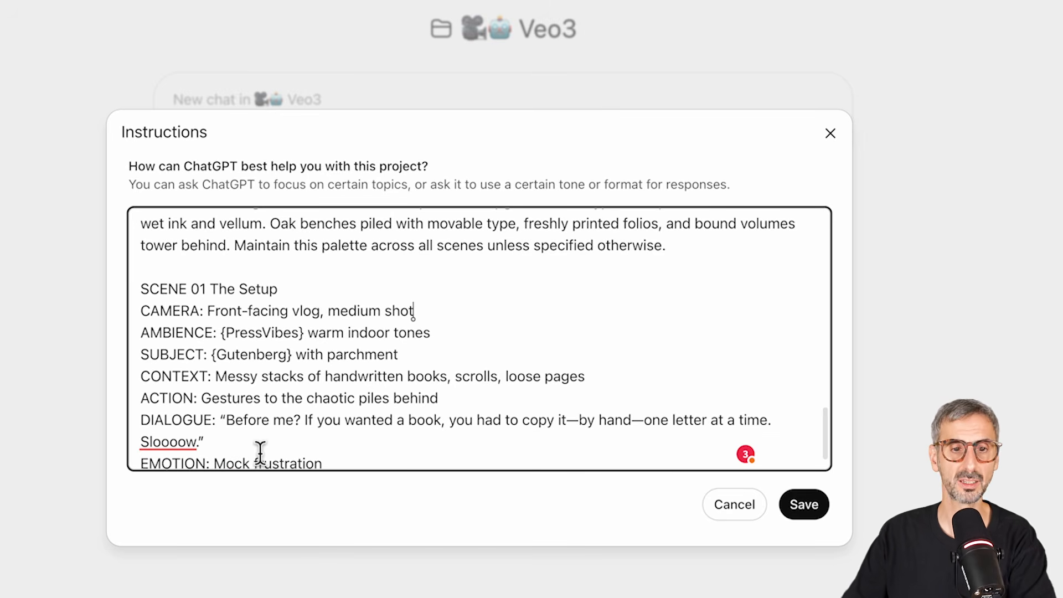
pyautogui.scroll(-1, 260, 452)
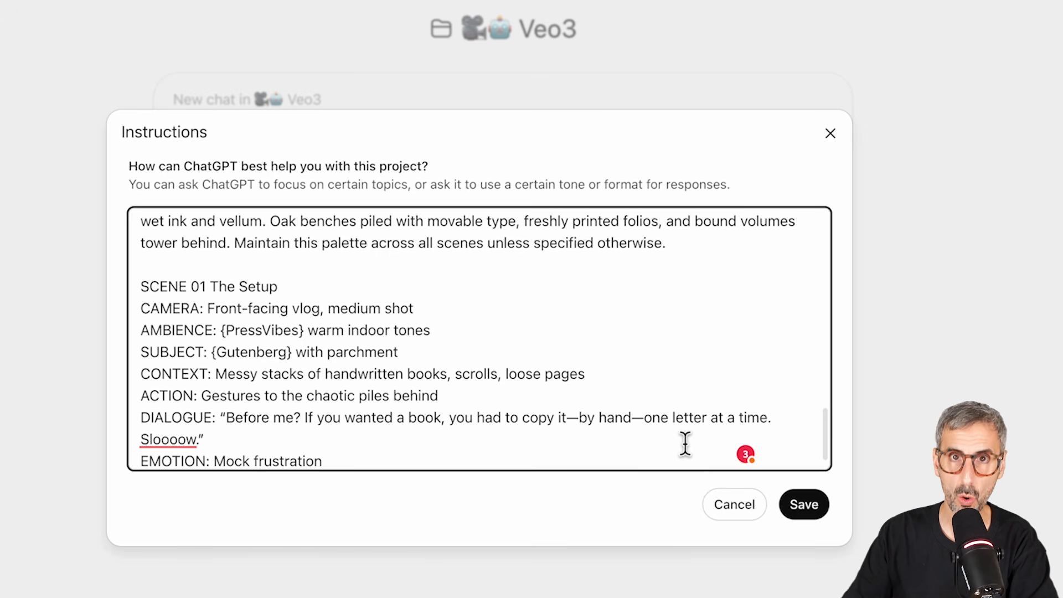
pyautogui.scroll(-1, 654, 432)
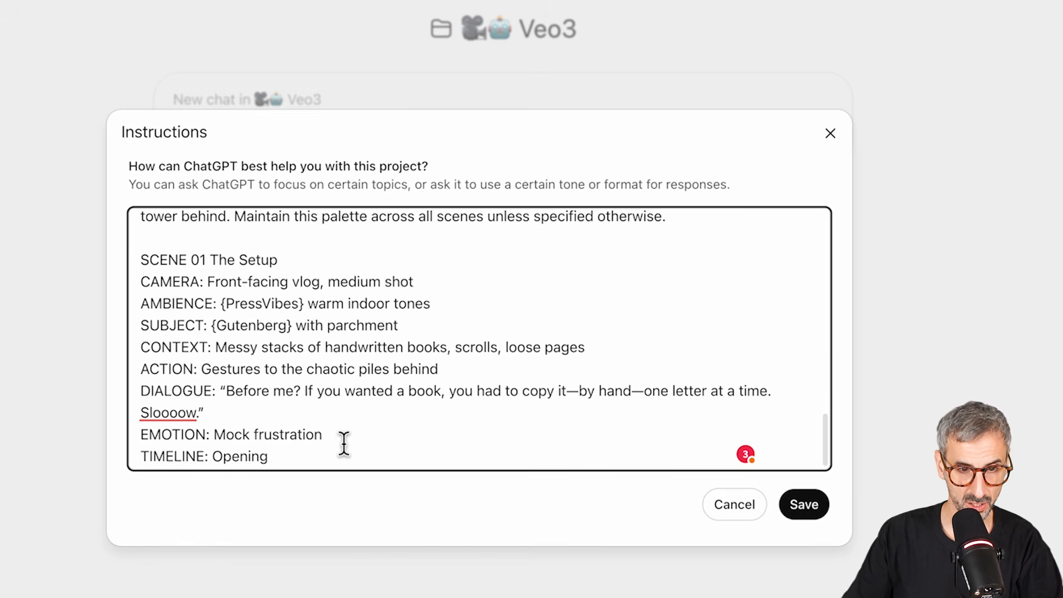
pyautogui.scroll(-1, 244, 441)
pyautogui.moveTo(213, 451); pyautogui.dragTo(285, 454)
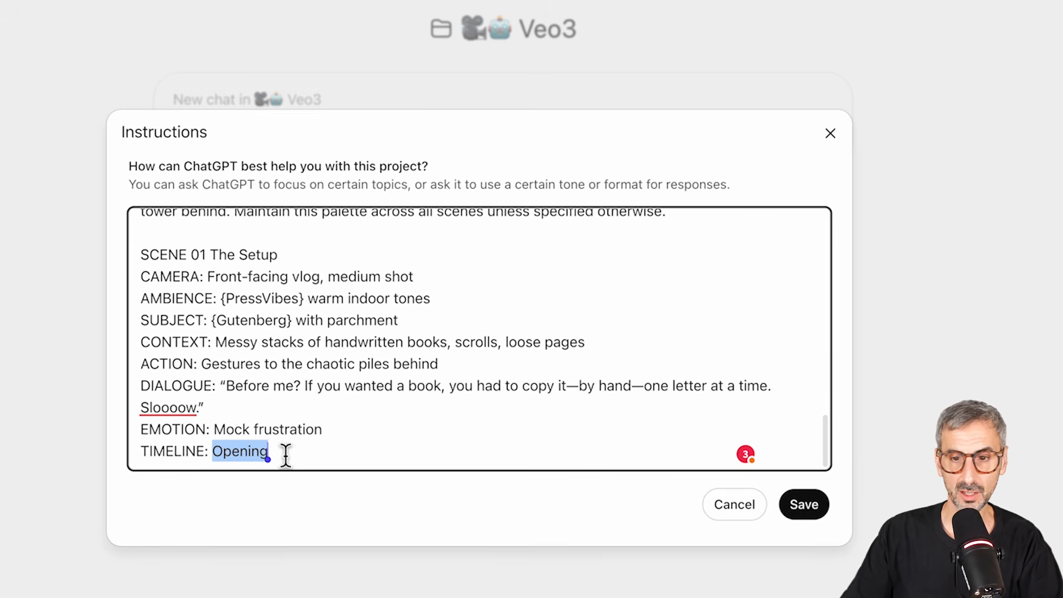
pyautogui.click(363, 450)
# Save the project instructions and open the "Johannes Gutenberg – The Printing Press" chat at its first prompt
pyautogui.click(804, 505)
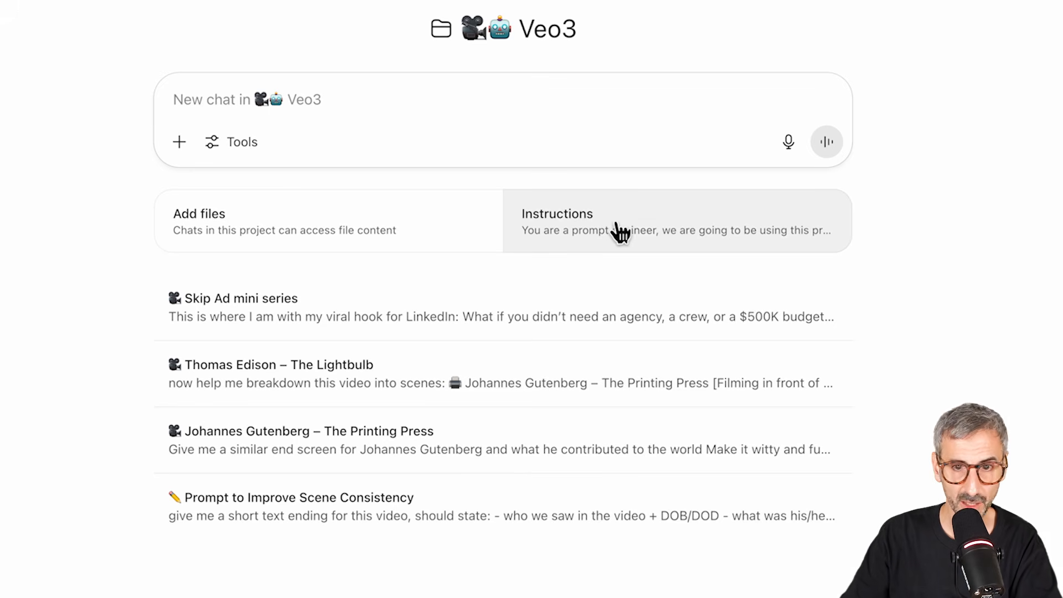
pyautogui.click(288, 453)
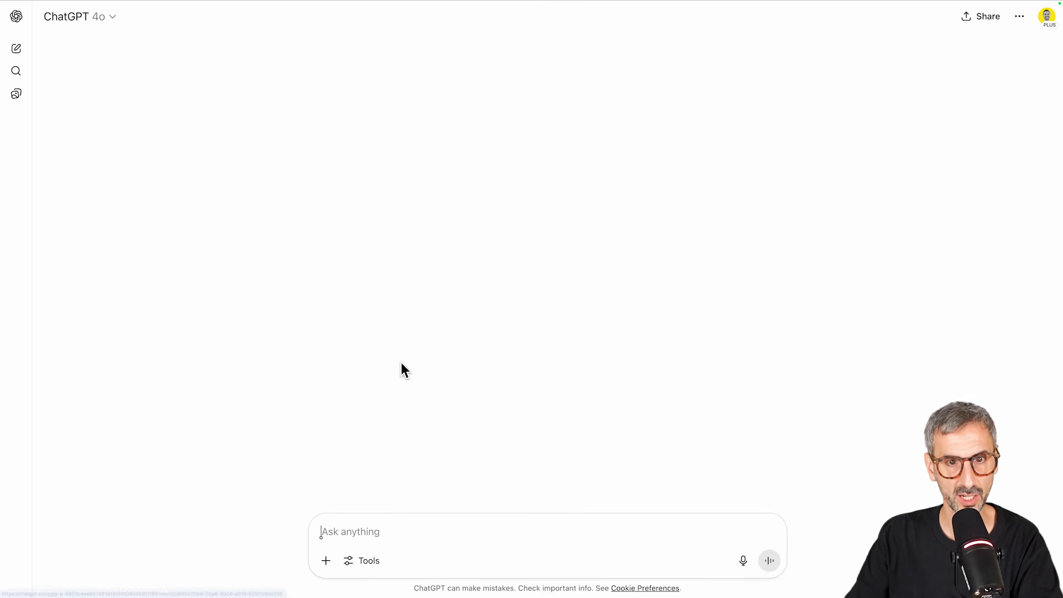
pyautogui.scroll(20, 485, 282)
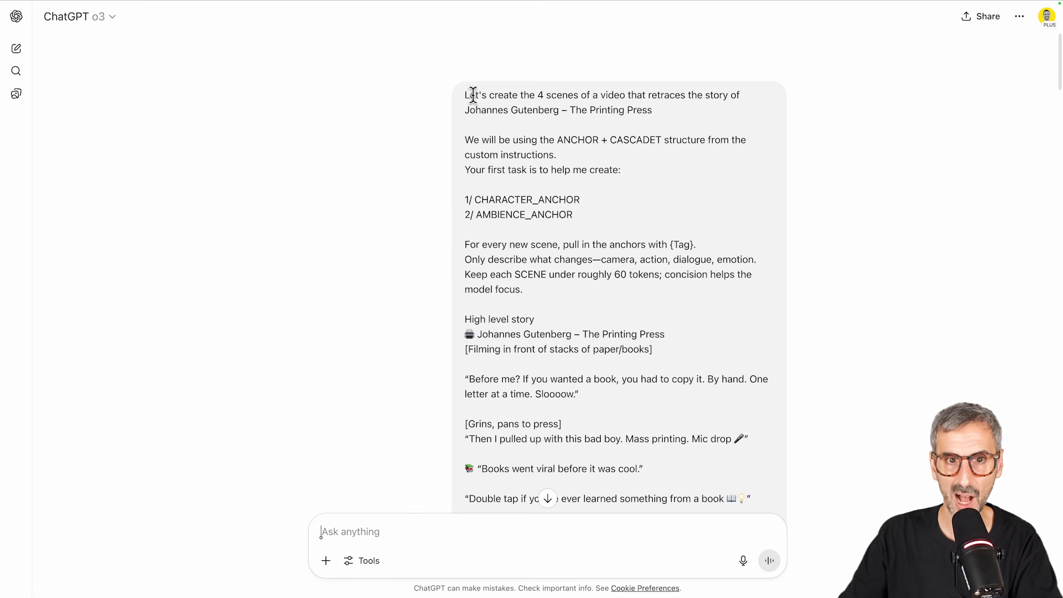
# Read the opening of the first prompt and highlight its reference to the custom instructions
pyautogui.moveTo(464, 93); pyautogui.dragTo(584, 366)
pyautogui.moveTo(782, 240)
pyautogui.mouseDown()
pyautogui.moveTo(804, 308)
pyautogui.moveTo(780, 231)
pyautogui.mouseUp()
pyautogui.click(878, 210)
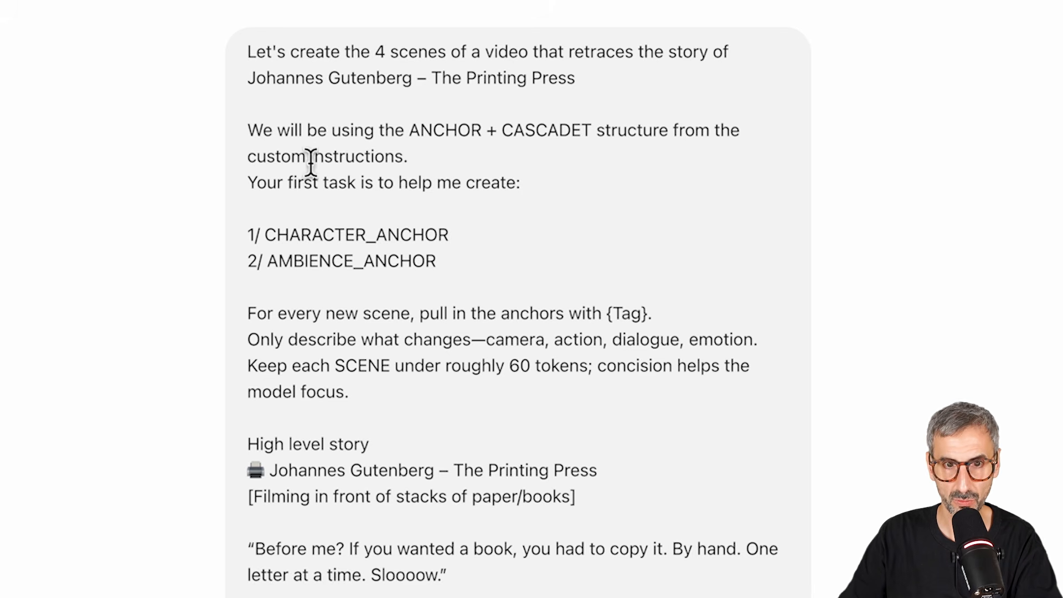
pyautogui.moveTo(247, 157); pyautogui.dragTo(420, 158)
pyautogui.click(460, 158)
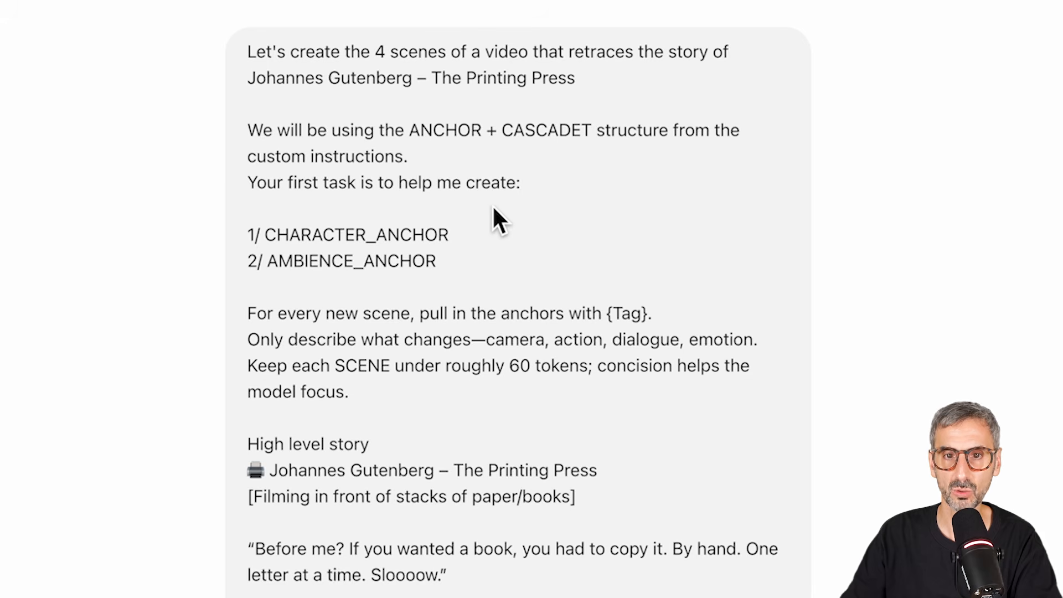
# Highlight the two requested items in the prompt, "1/ CHARACTER_ANCHOR" and "2/ AMBIENCE_ANCHOR"
pyautogui.moveTo(247, 235); pyautogui.dragTo(467, 242)
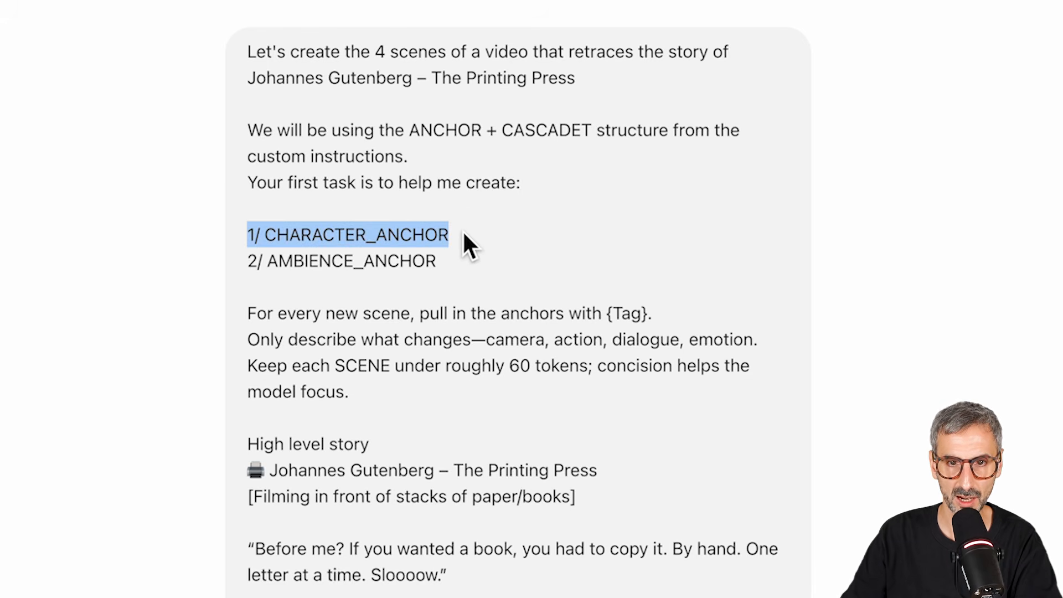
pyautogui.click(375, 261)
pyautogui.moveTo(256, 256); pyautogui.dragTo(476, 270)
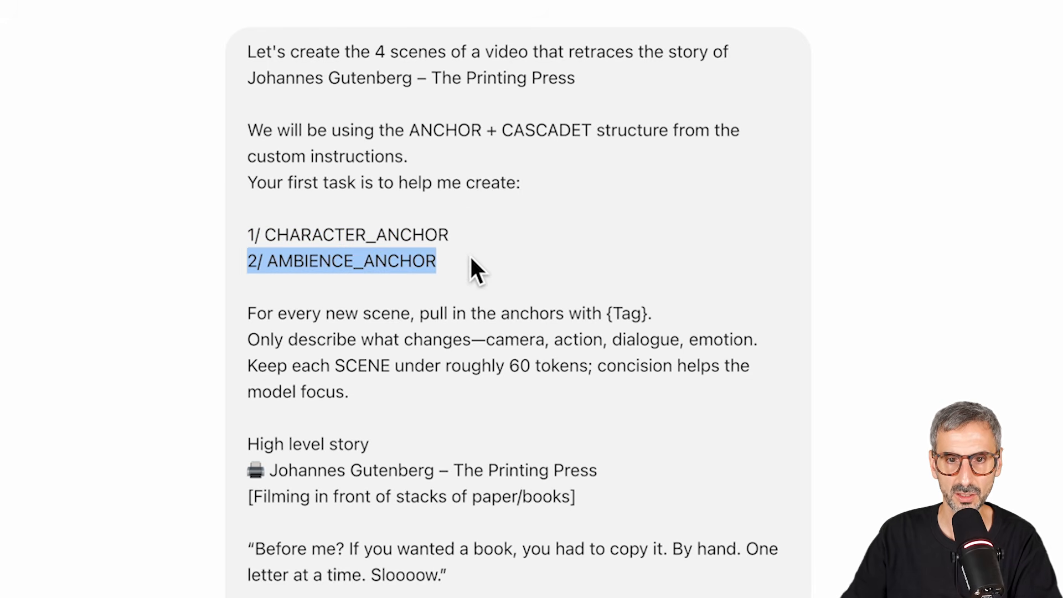
pyautogui.click(559, 243)
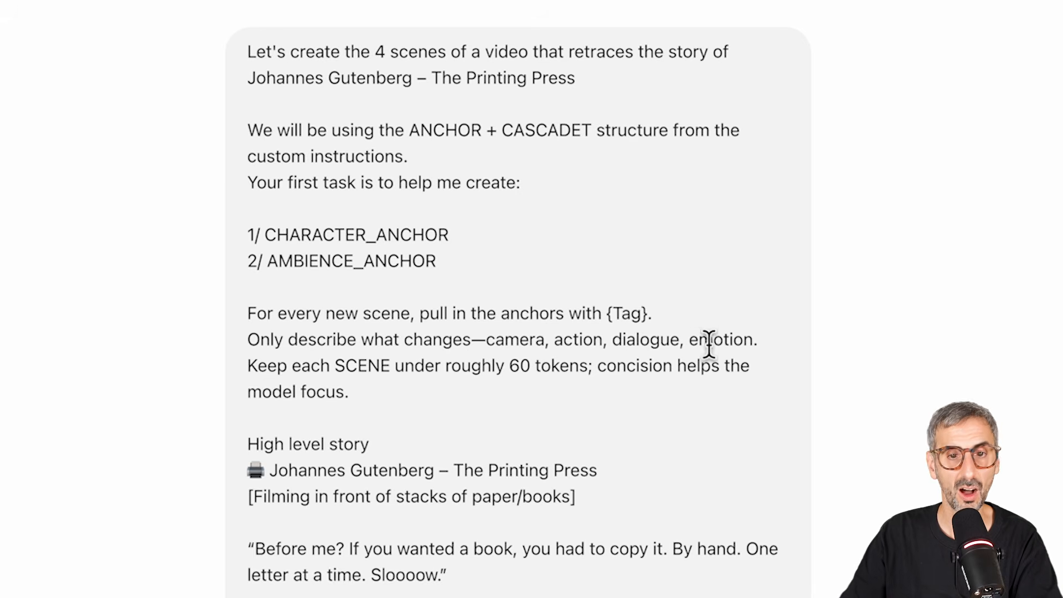
# Review the prompt's rules for new scenes and highlight the "60 tokens" limit
pyautogui.scroll(-1, 302, 380)
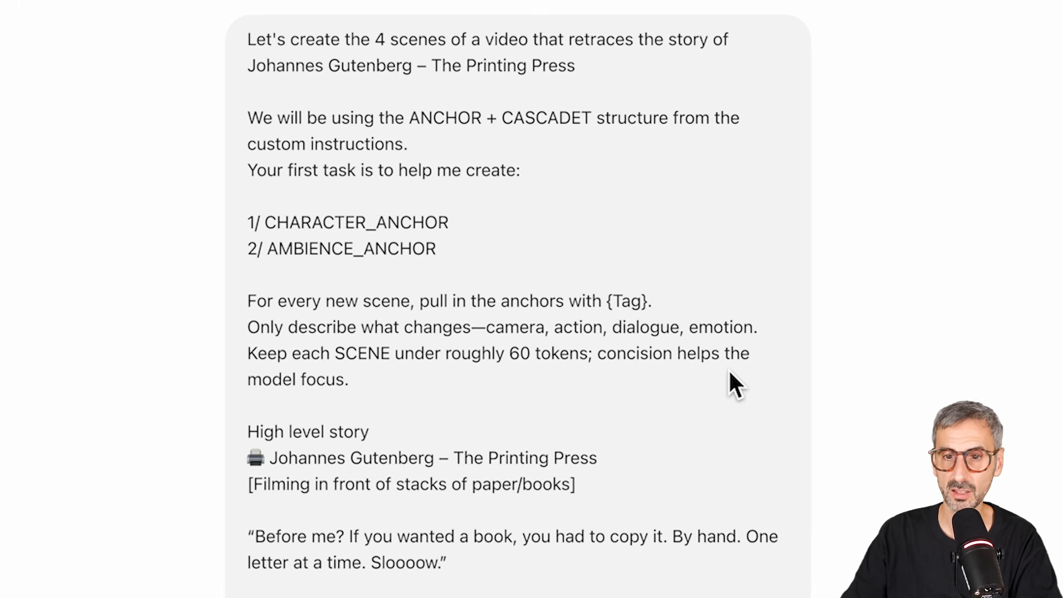
pyautogui.scroll(-2, 403, 391)
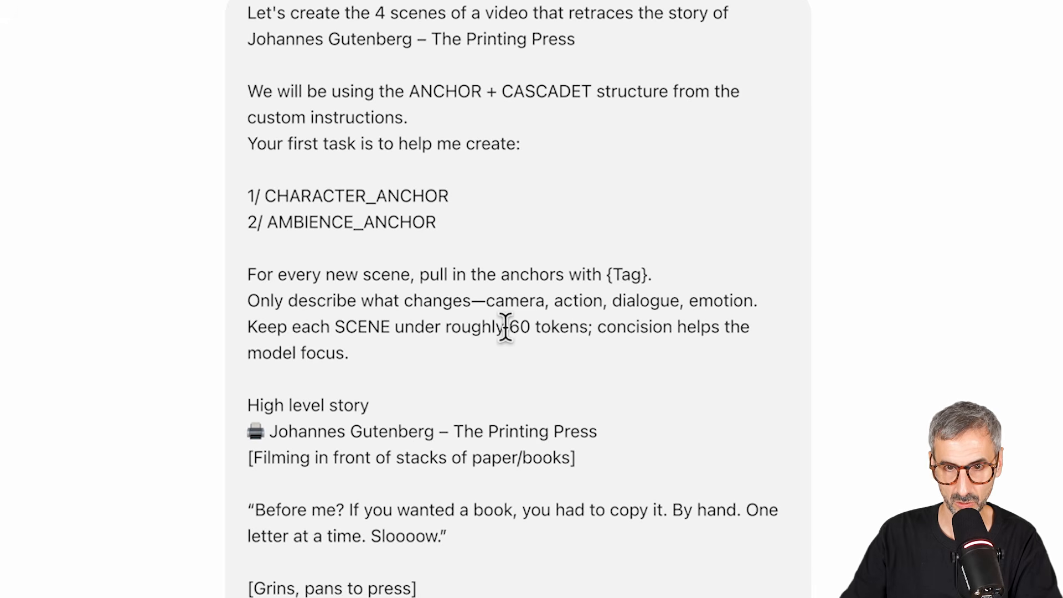
pyautogui.moveTo(504, 327); pyautogui.dragTo(586, 332)
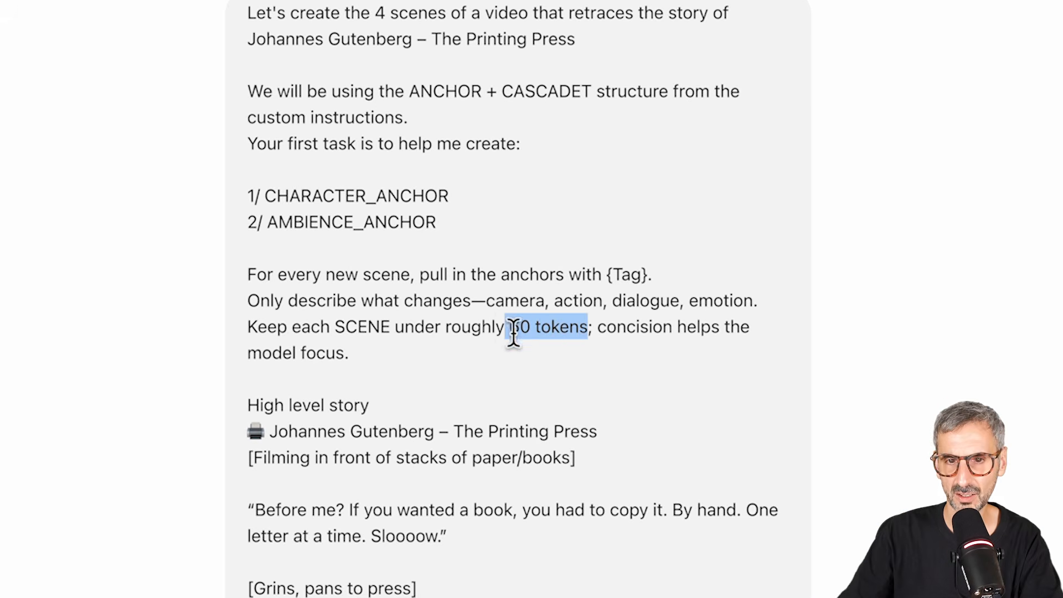
pyautogui.moveTo(506, 327); pyautogui.dragTo(588, 322)
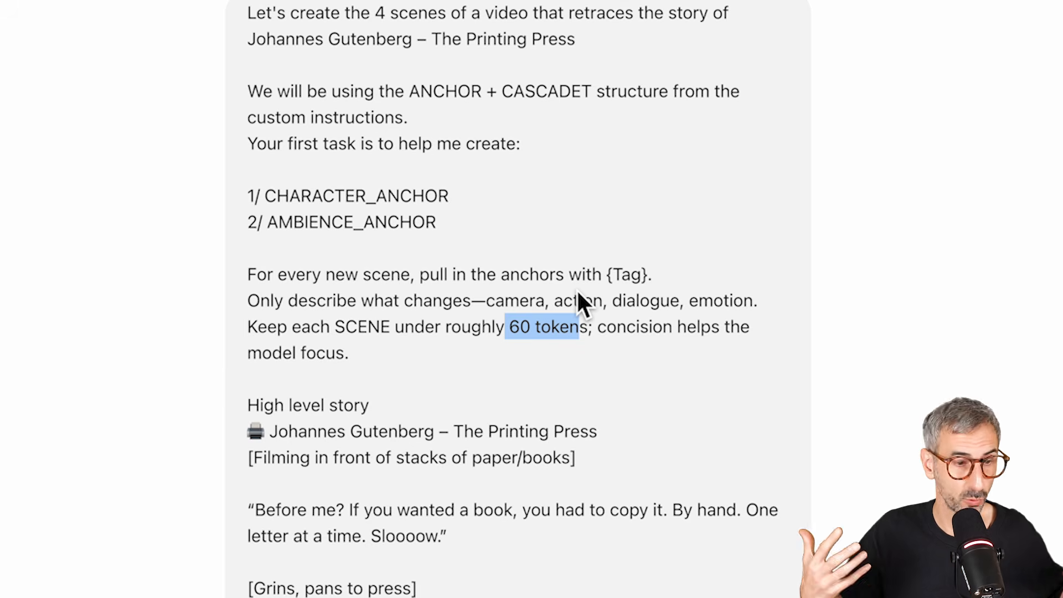
pyautogui.click(500, 383)
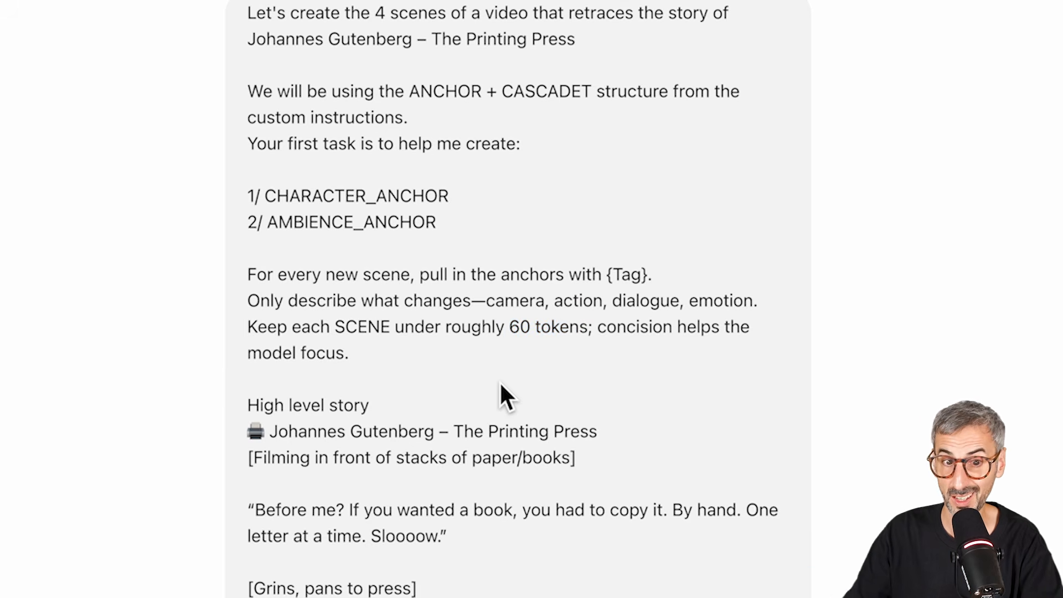
# Examine the prompt's story outline, highlighting the "High level story" heading and the "[Grins, pans to press]" direction
pyautogui.scroll(-1, 221, 404)
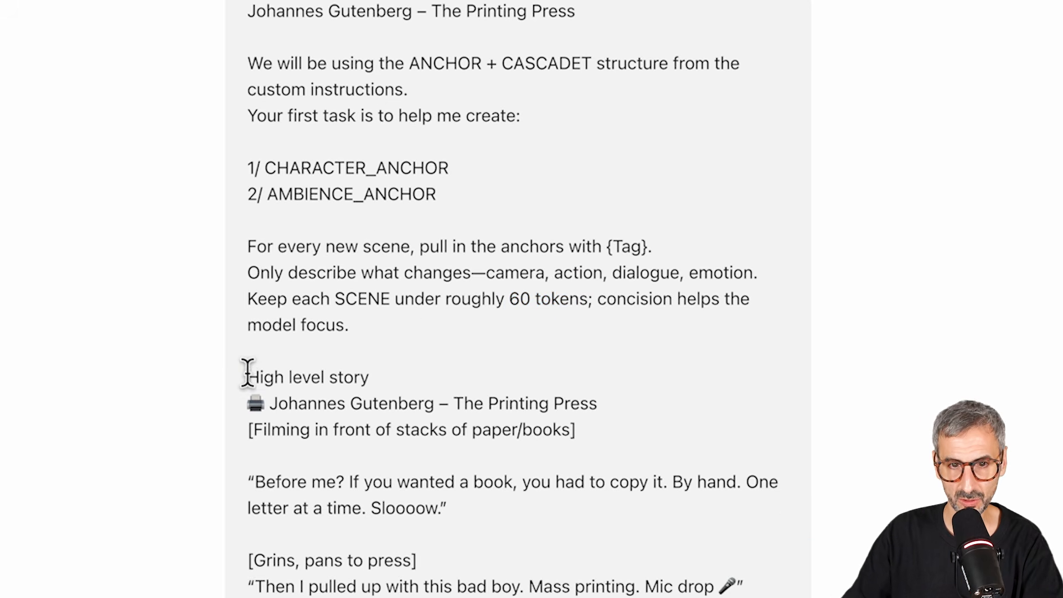
pyautogui.moveTo(246, 375); pyautogui.dragTo(380, 396)
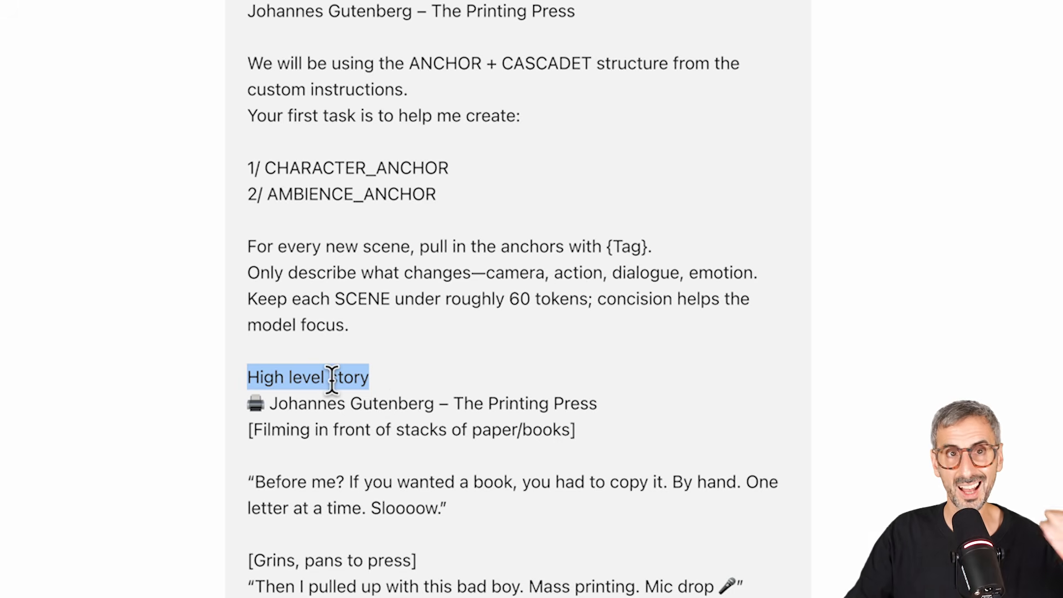
pyautogui.scroll(-1, 335, 388)
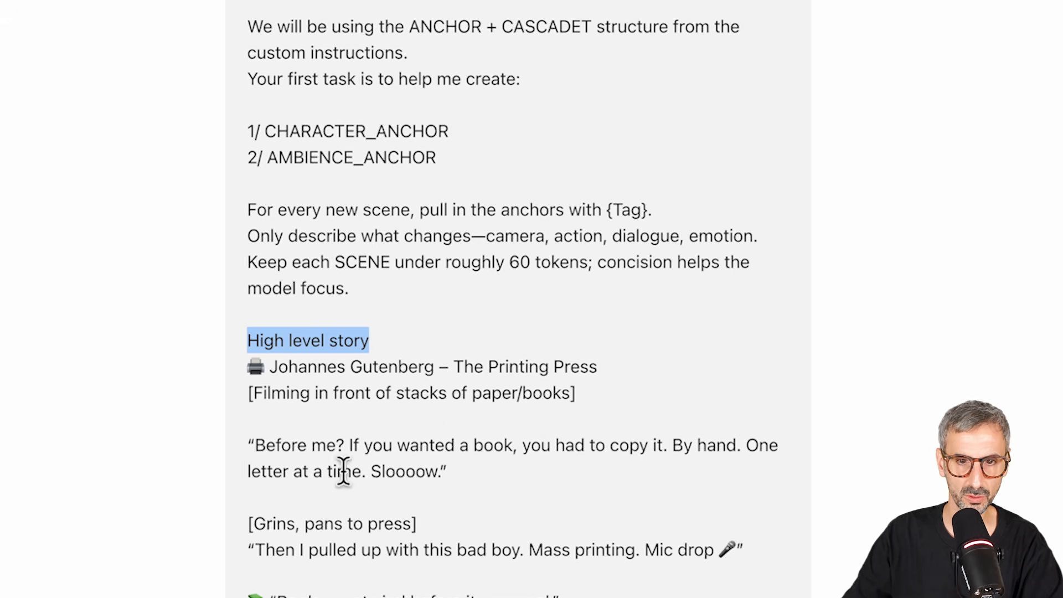
pyautogui.scroll(-1, 540, 459)
pyautogui.scroll(-1, 565, 430)
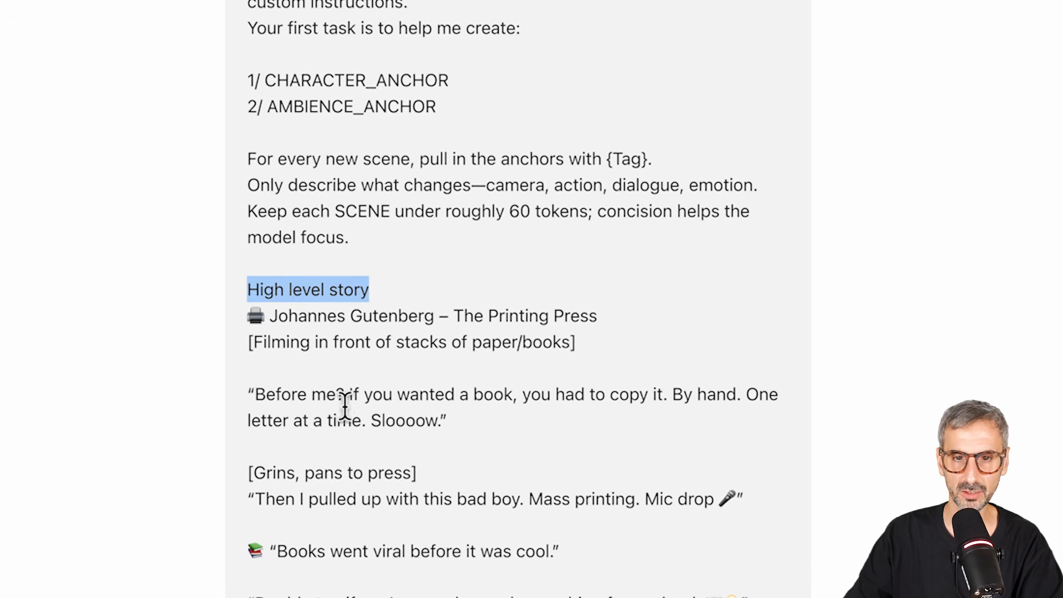
pyautogui.moveTo(248, 431); pyautogui.dragTo(440, 422)
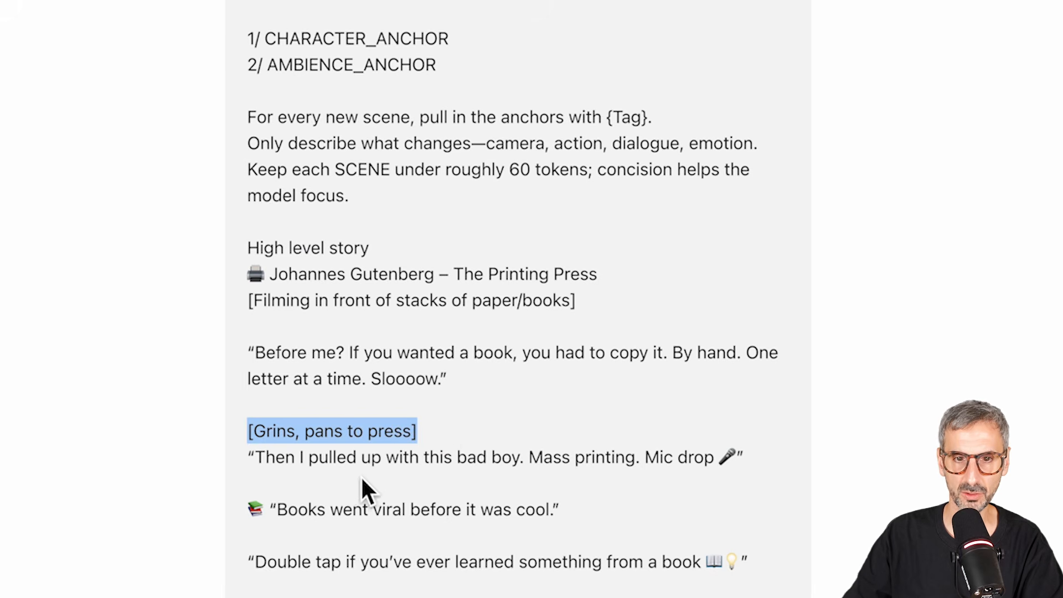
pyautogui.click(319, 484)
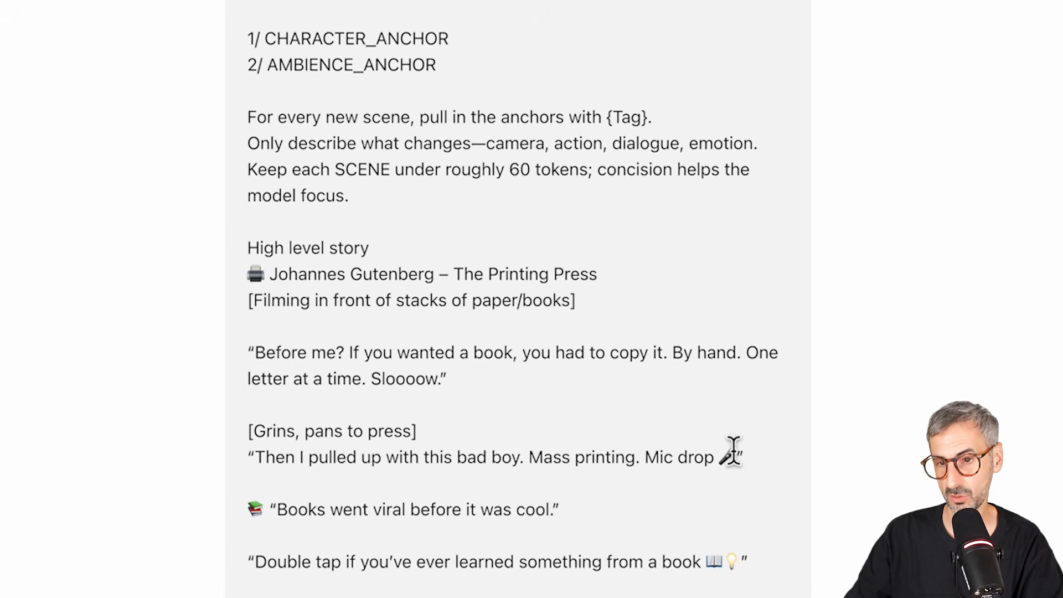
# Highlight "Mic drop", the start of the "Books went viral" line, the closing emojis and "Double tap" in the story outline
pyautogui.moveTo(735, 449); pyautogui.dragTo(644, 445)
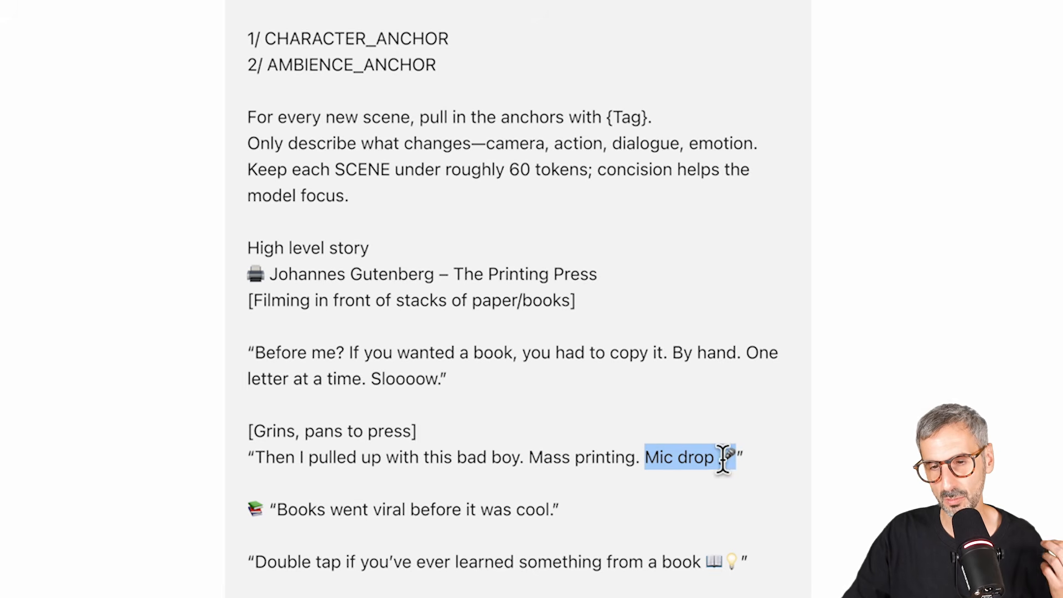
pyautogui.moveTo(720, 455); pyautogui.dragTo(737, 456)
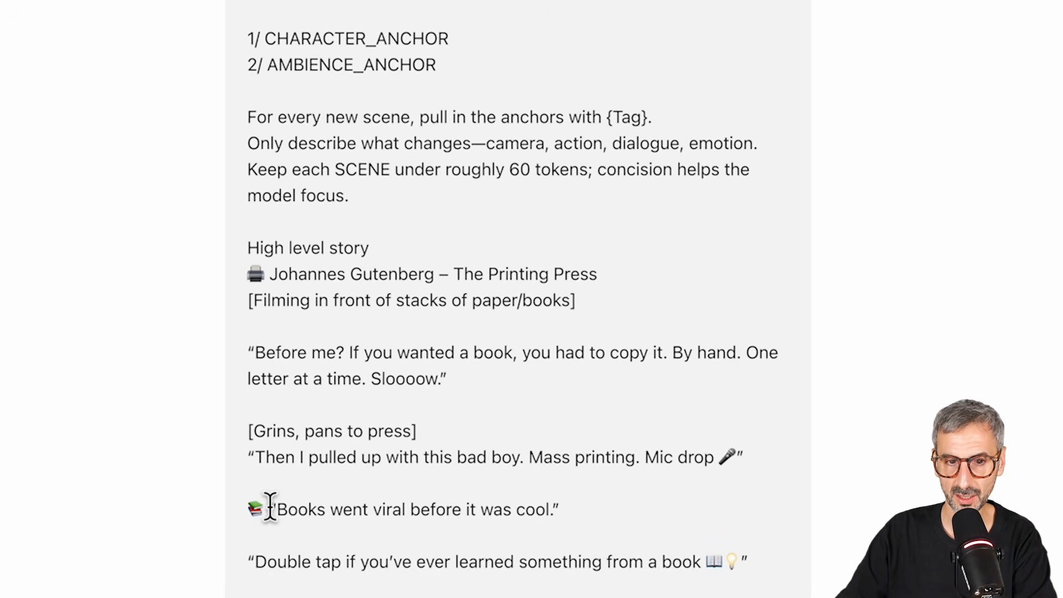
pyautogui.moveTo(270, 506); pyautogui.dragTo(343, 511)
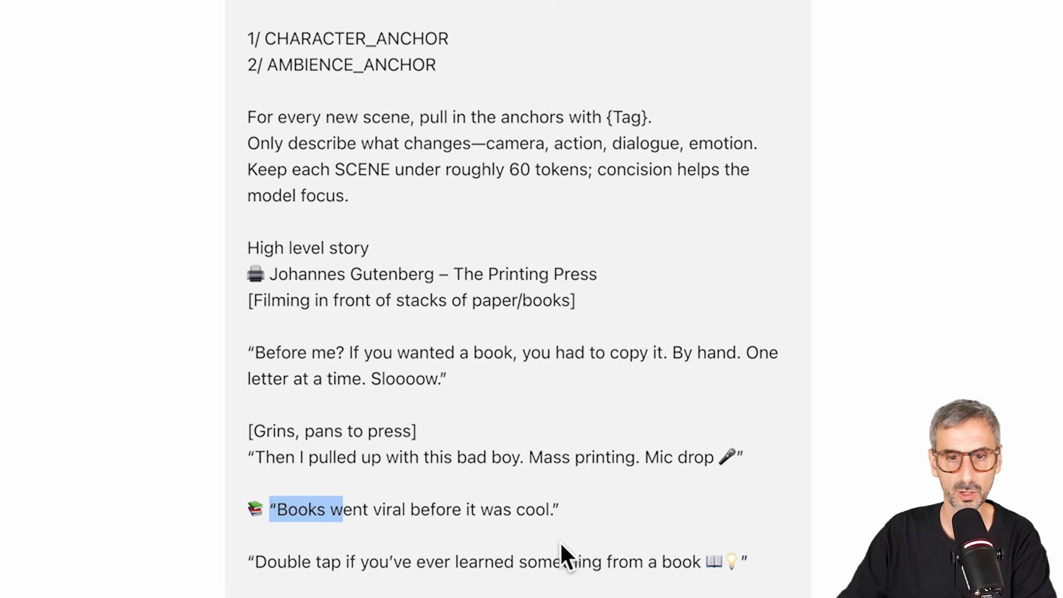
pyautogui.moveTo(254, 561); pyautogui.dragTo(736, 586)
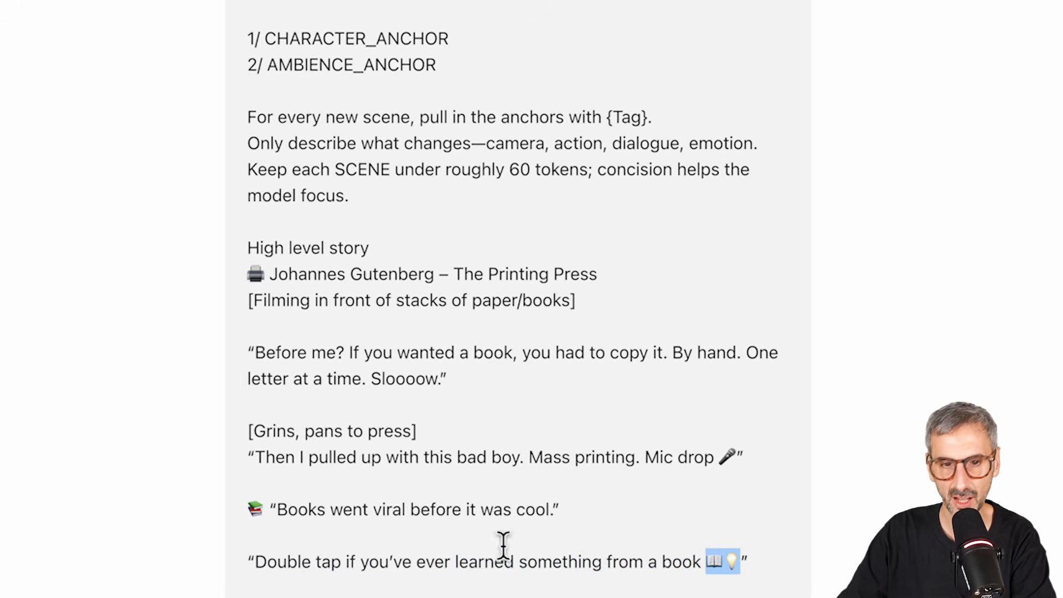
pyautogui.moveTo(255, 562); pyautogui.dragTo(340, 568)
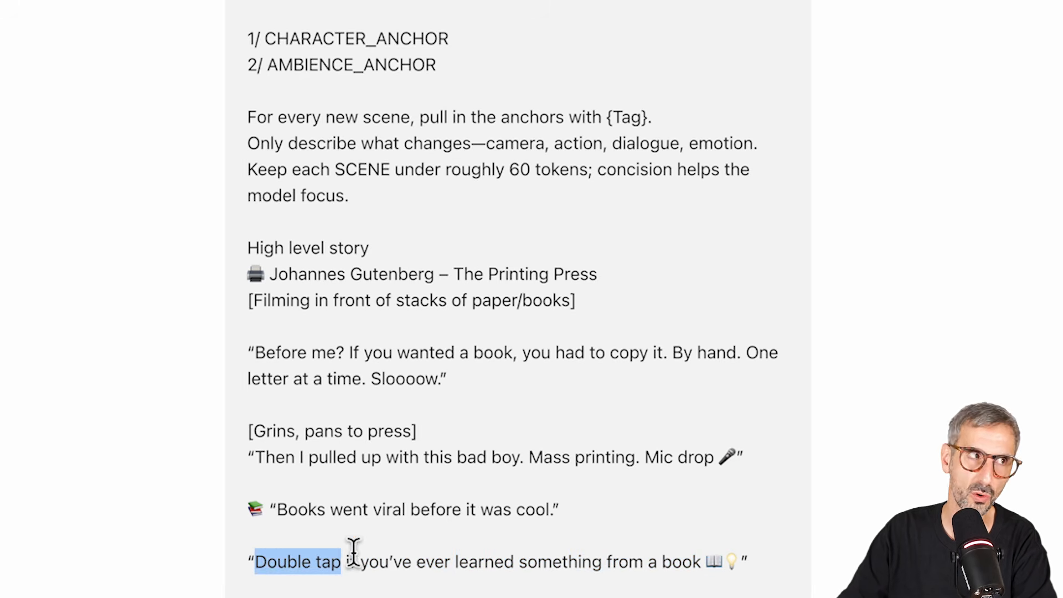
# Highlight the whole high-level story section of the prompt, from its heading through the "Double tap" line
pyautogui.scroll(-5, 519, 368)
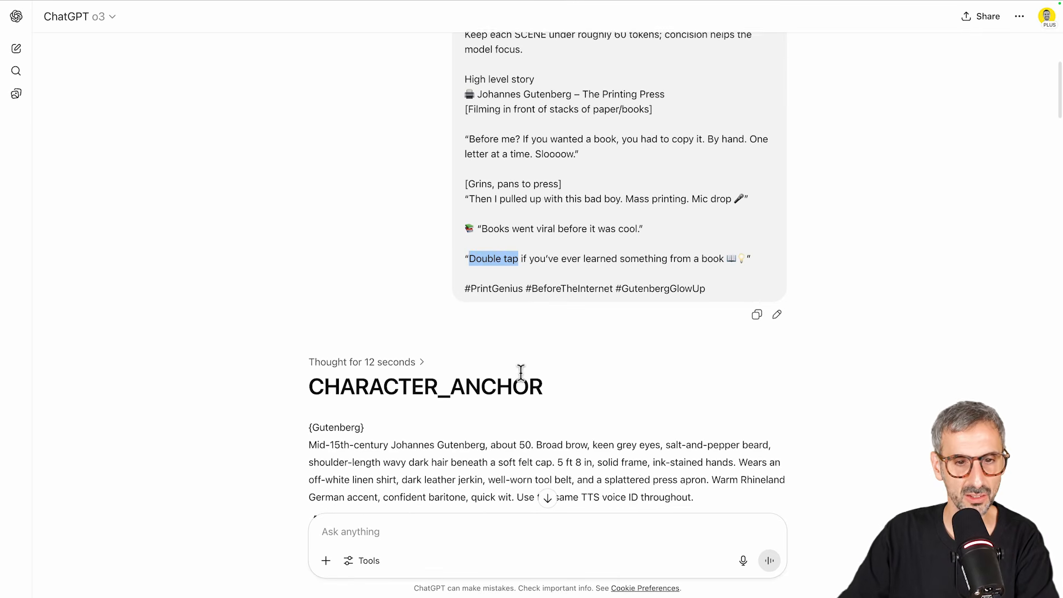
pyautogui.scroll(-2, 520, 367)
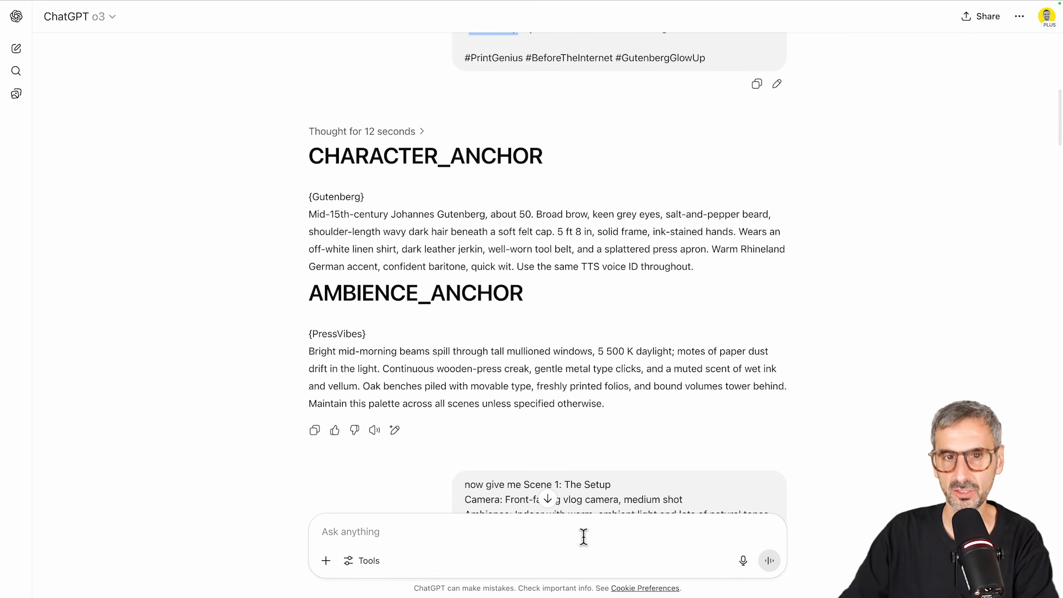
pyautogui.scroll(5, 609, 147)
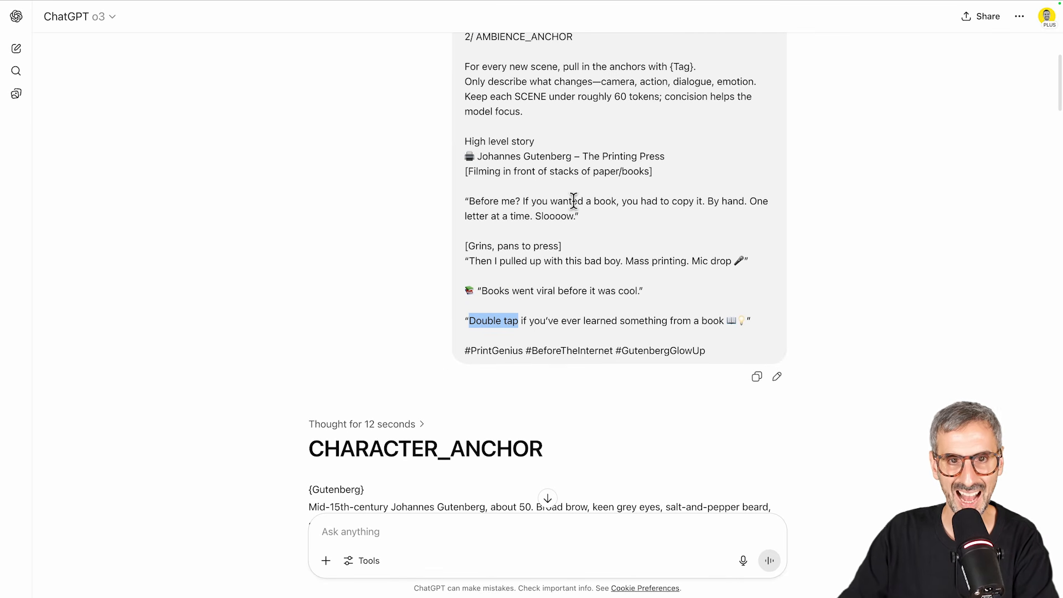
pyautogui.moveTo(468, 143); pyautogui.dragTo(731, 314)
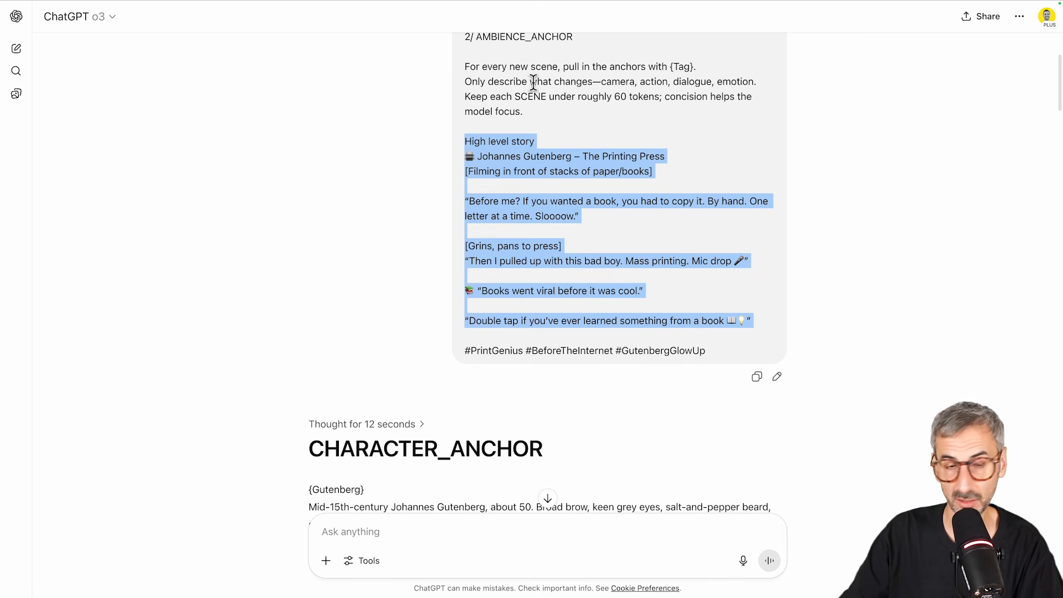
pyautogui.click(431, 148)
# Highlight the prompt's first-task request for the two anchors and read the generated CHARACTER_ANCHOR and AMBIENCE_ANCHOR texts
pyautogui.scroll(2, 431, 149)
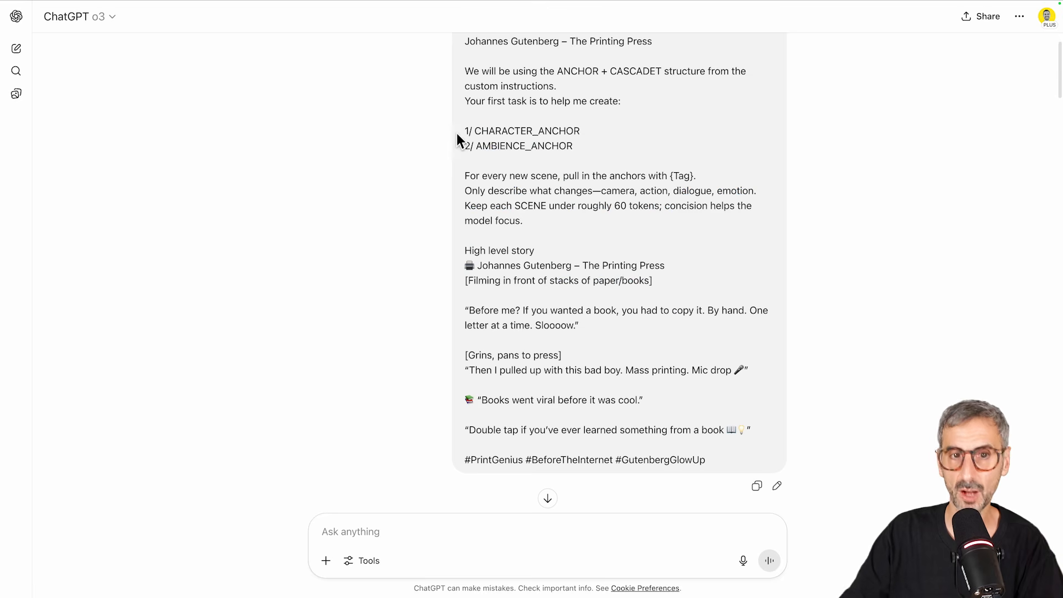
pyautogui.moveTo(464, 102); pyautogui.dragTo(645, 157)
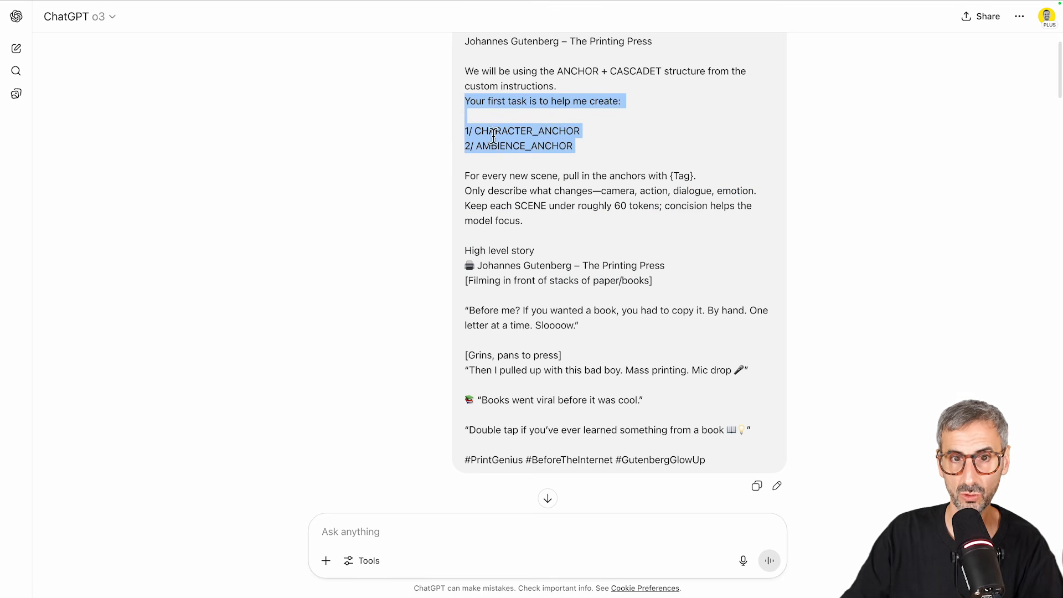
pyautogui.scroll(-6, 555, 156)
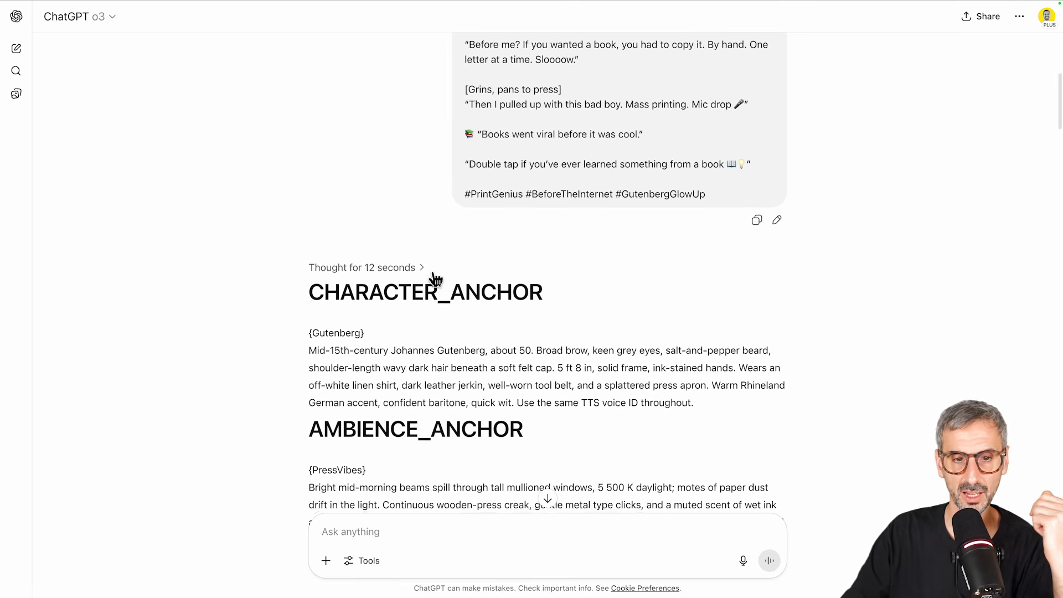
pyautogui.scroll(-2, 435, 271)
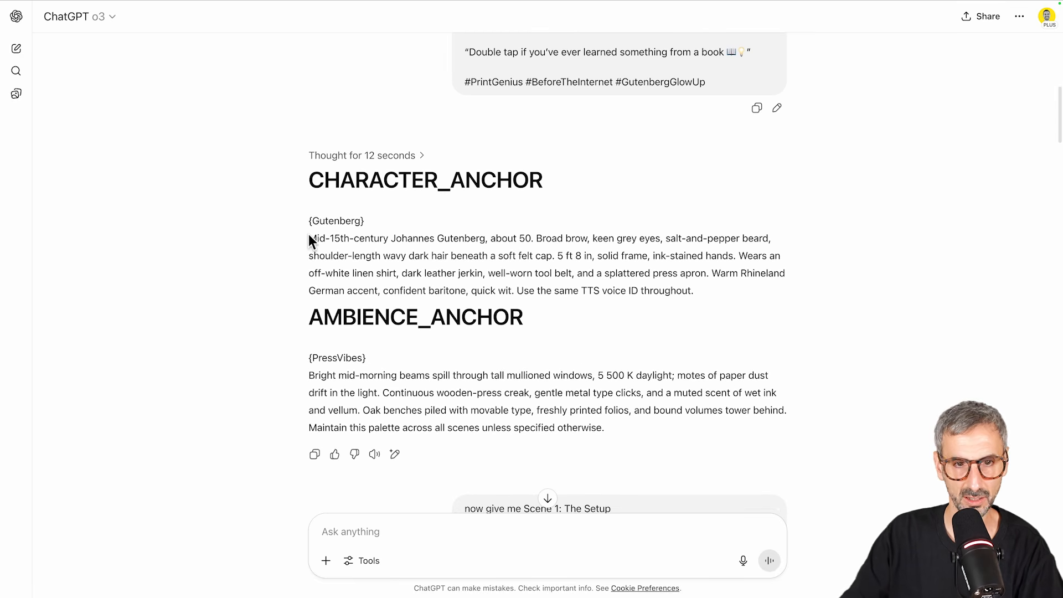
pyautogui.scroll(-3, 523, 369)
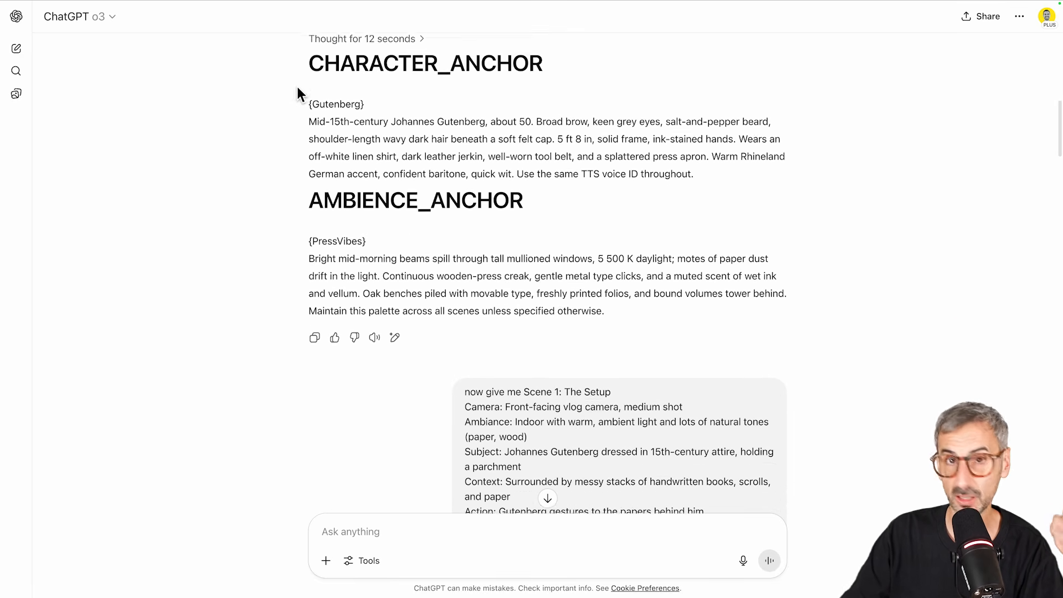
pyautogui.scroll(1, 357, 185)
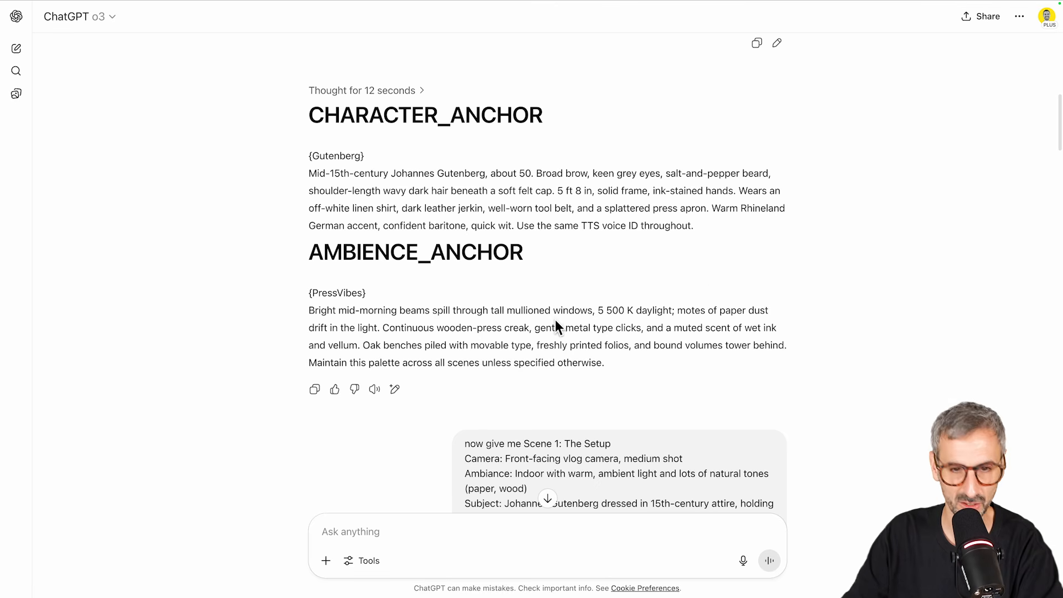
pyautogui.scroll(-3, 555, 326)
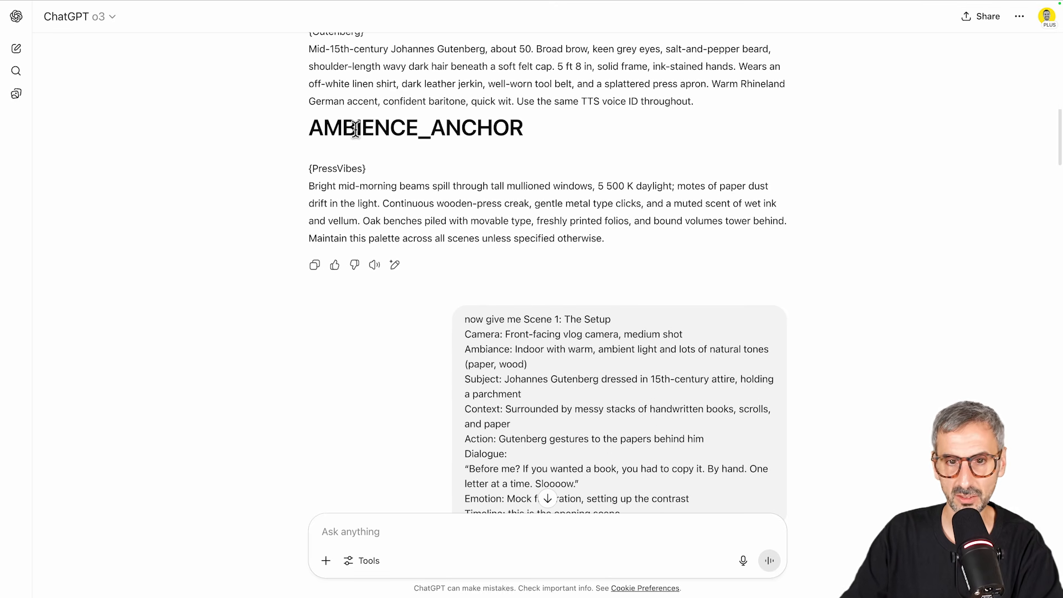
pyautogui.scroll(-2, 521, 368)
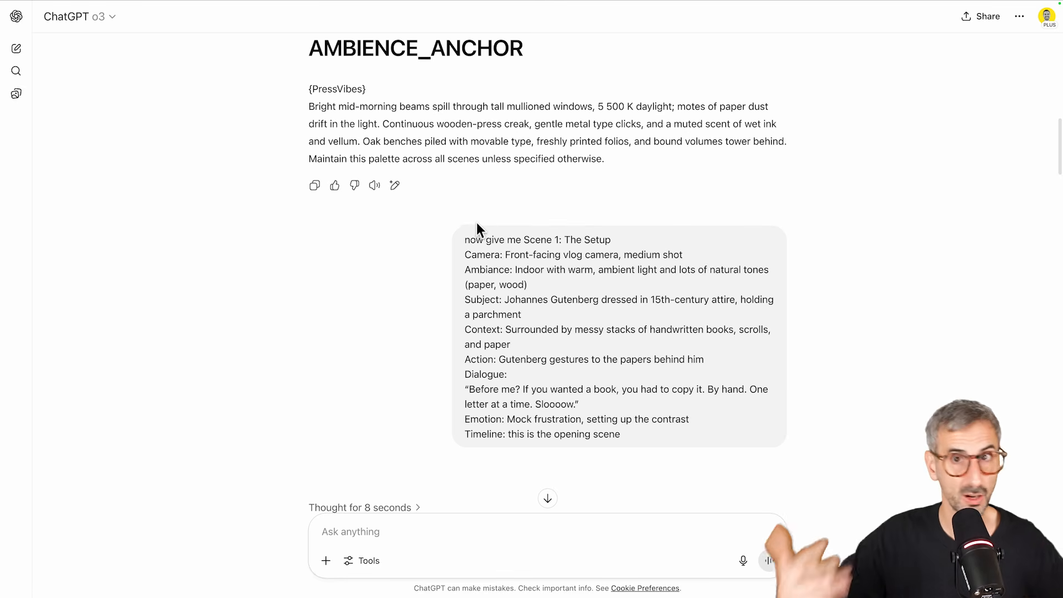
# Highlight the request line "now give me Scene 1: The Setup" and the CAMERA to TIMELINE lines of the SCENE 01 reply
pyautogui.scroll(-2, 465, 205)
pyautogui.moveTo(463, 178); pyautogui.dragTo(656, 176)
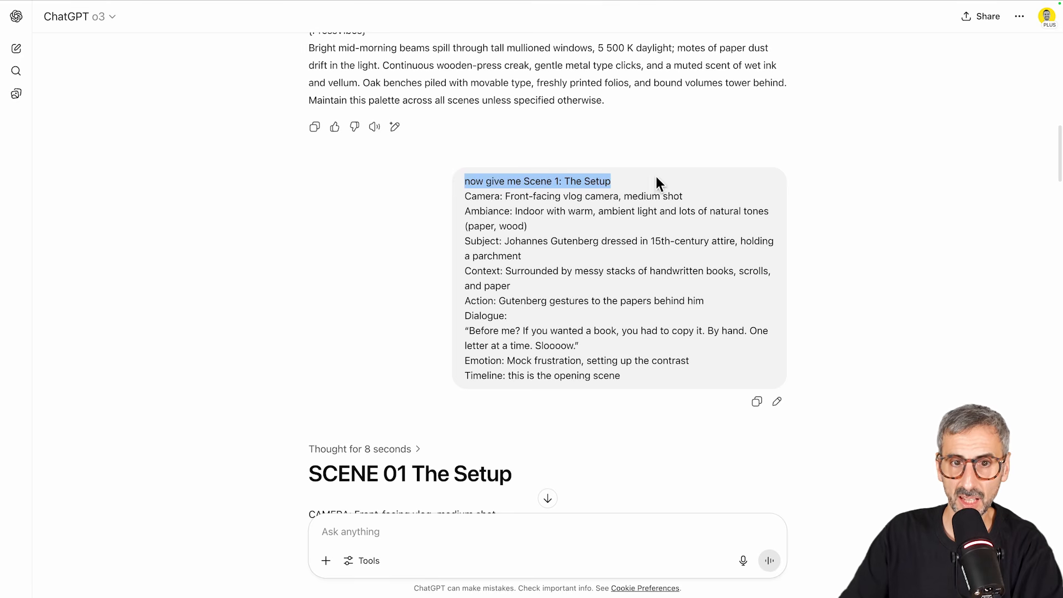
pyautogui.scroll(-6, 649, 235)
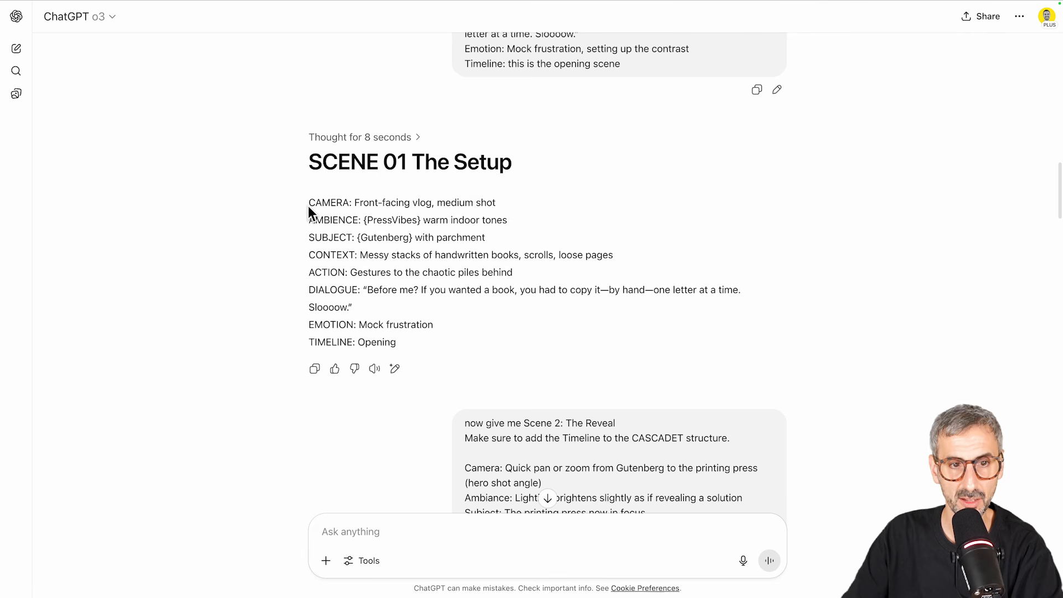
pyautogui.moveTo(309, 204); pyautogui.dragTo(308, 342)
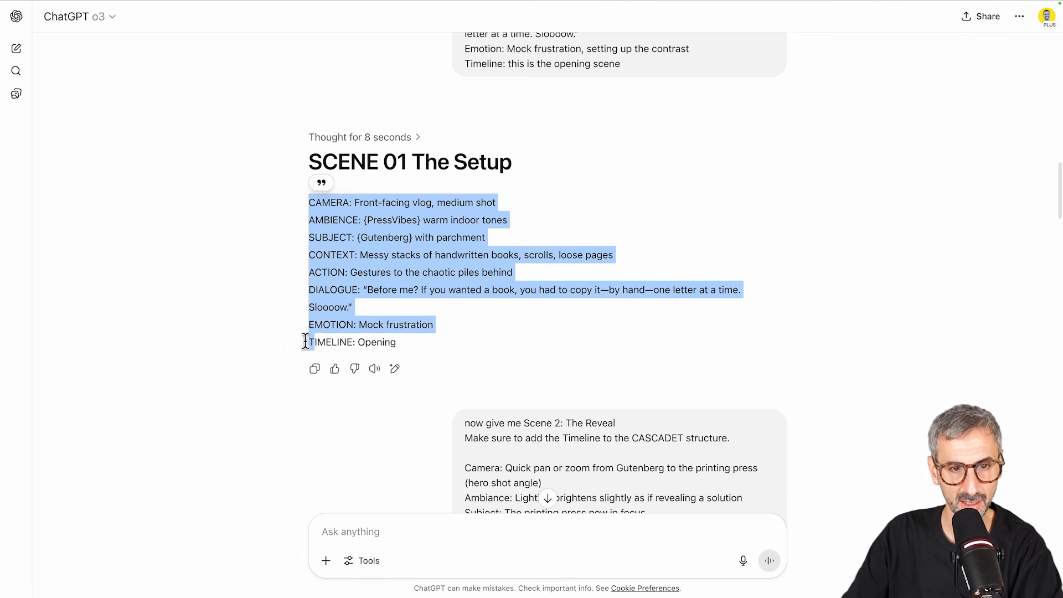
pyautogui.click(308, 341)
pyautogui.scroll(-2, 369, 214)
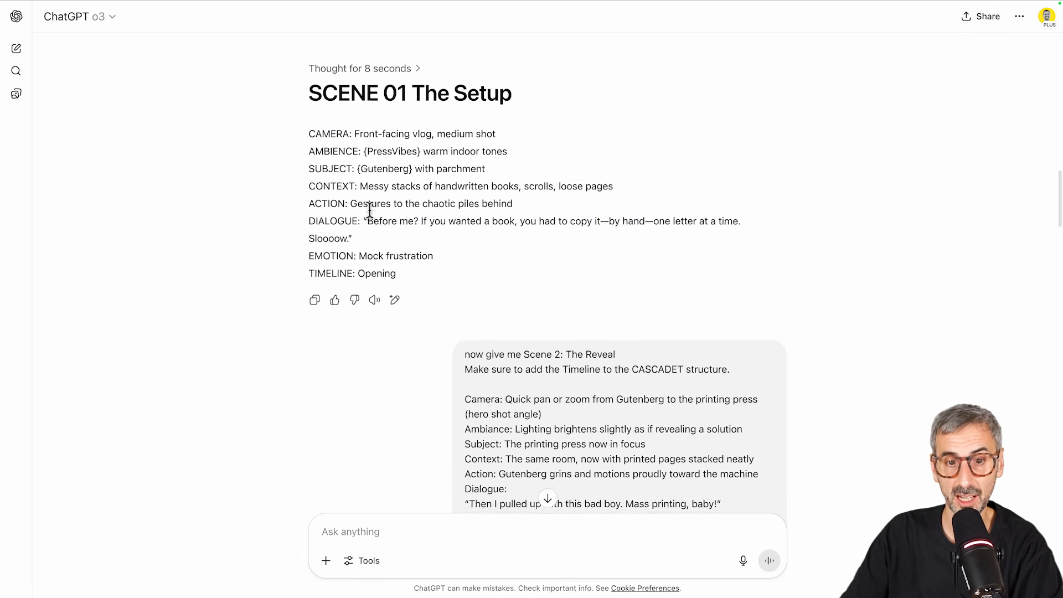
pyautogui.scroll(2, 375, 216)
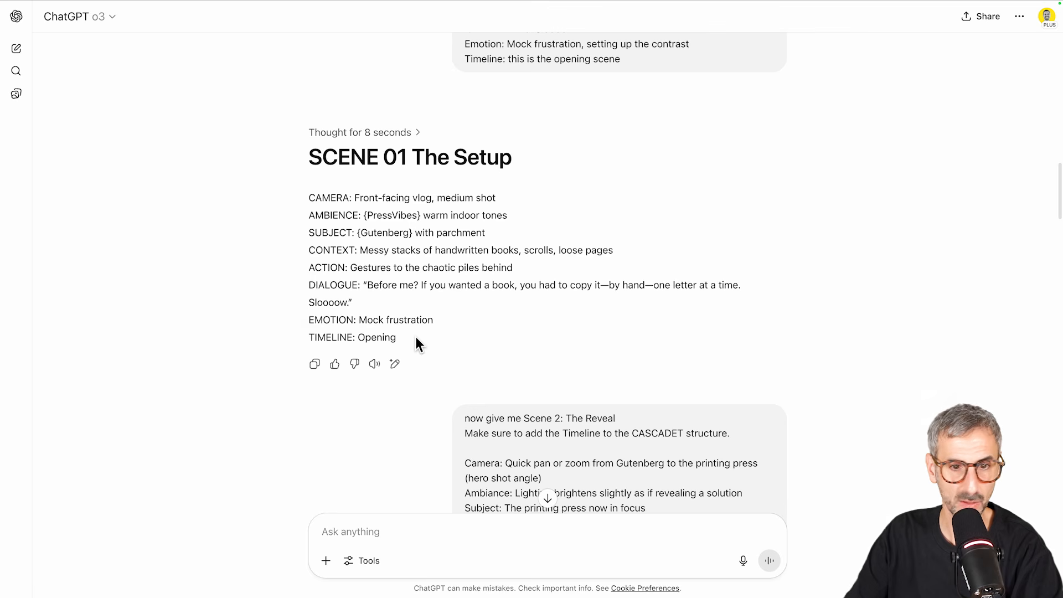
pyautogui.moveTo(414, 337); pyautogui.dragTo(306, 198)
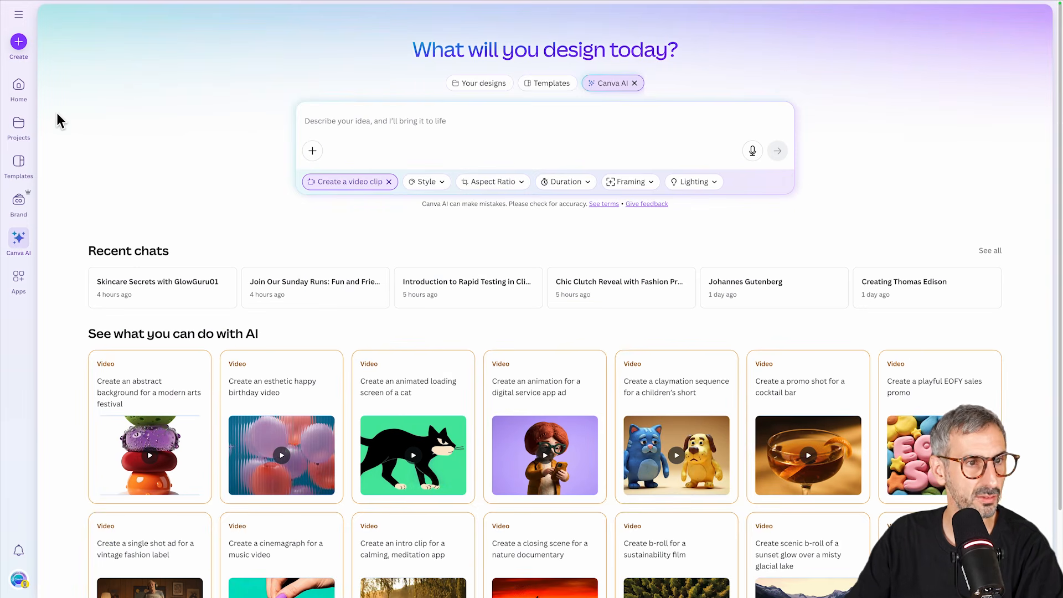
# Switch to Canva, reopen Canva AI from the home page, and choose the Create a video clip mode
pyautogui.click(18, 14)
pyautogui.click(114, 238)
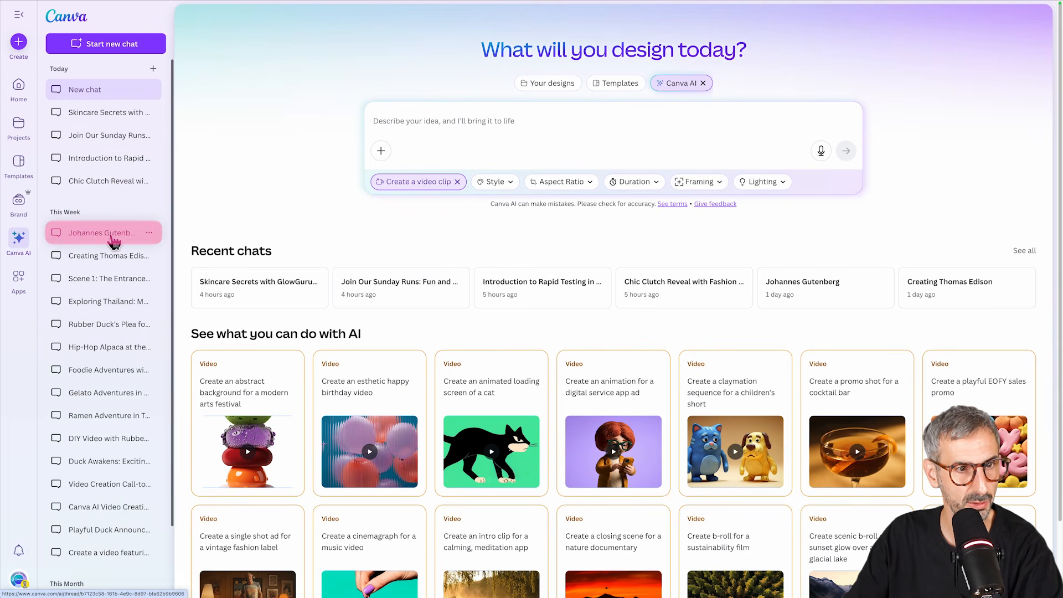
pyautogui.click(417, 185)
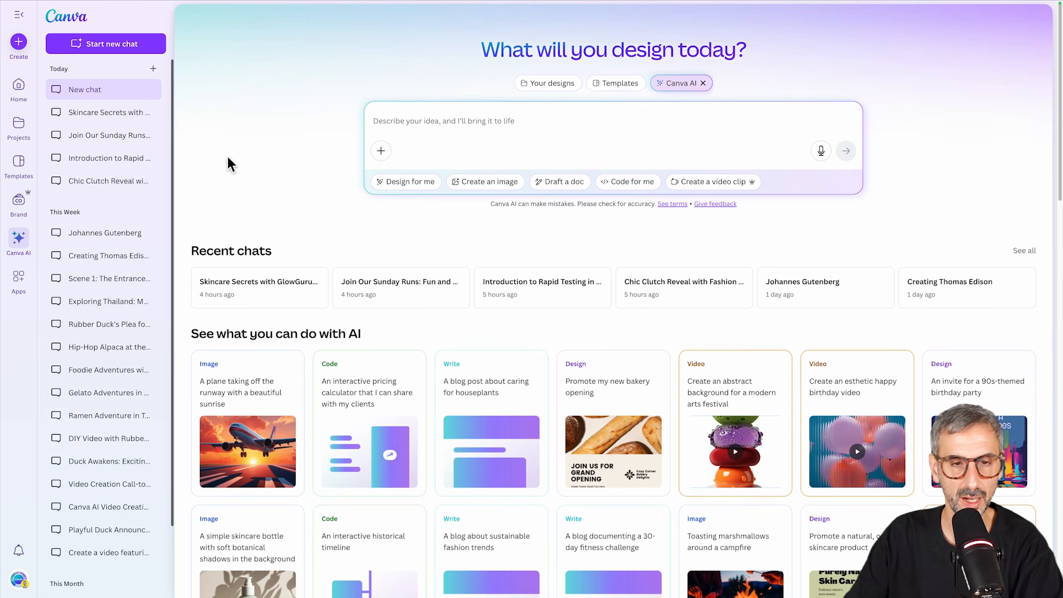
pyautogui.click(692, 90)
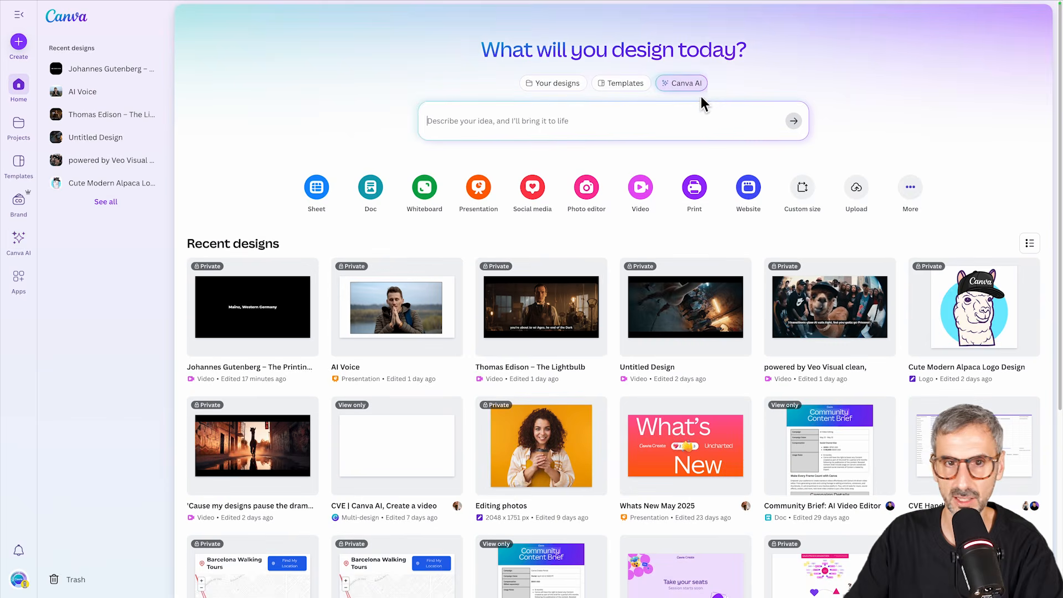
pyautogui.click(679, 83)
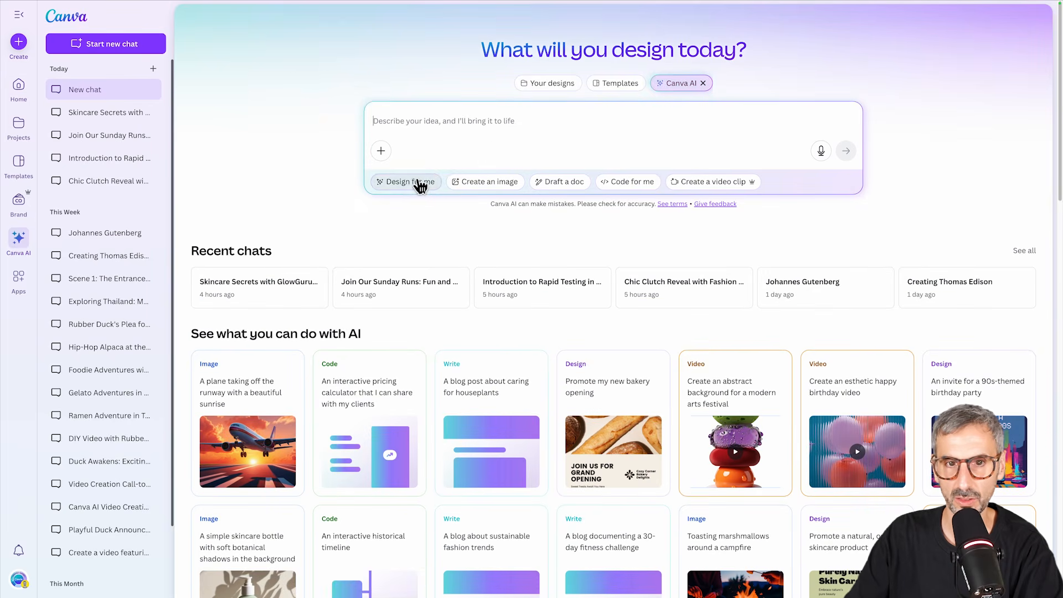
pyautogui.click(702, 183)
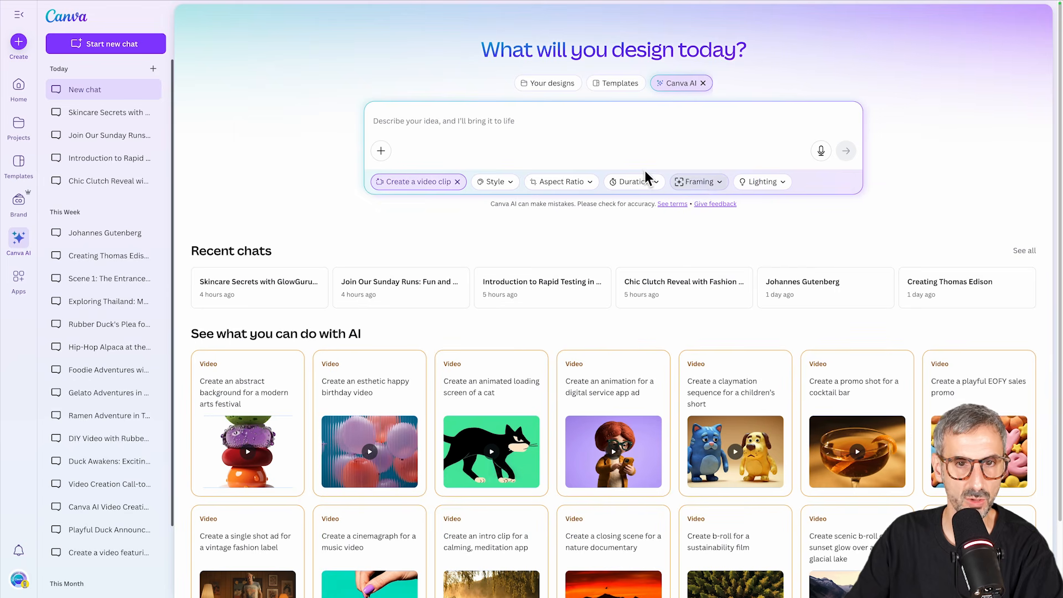
# Open the existing Johannes Gutenberg chat from the Canva AI chat history
pyautogui.click(20, 16)
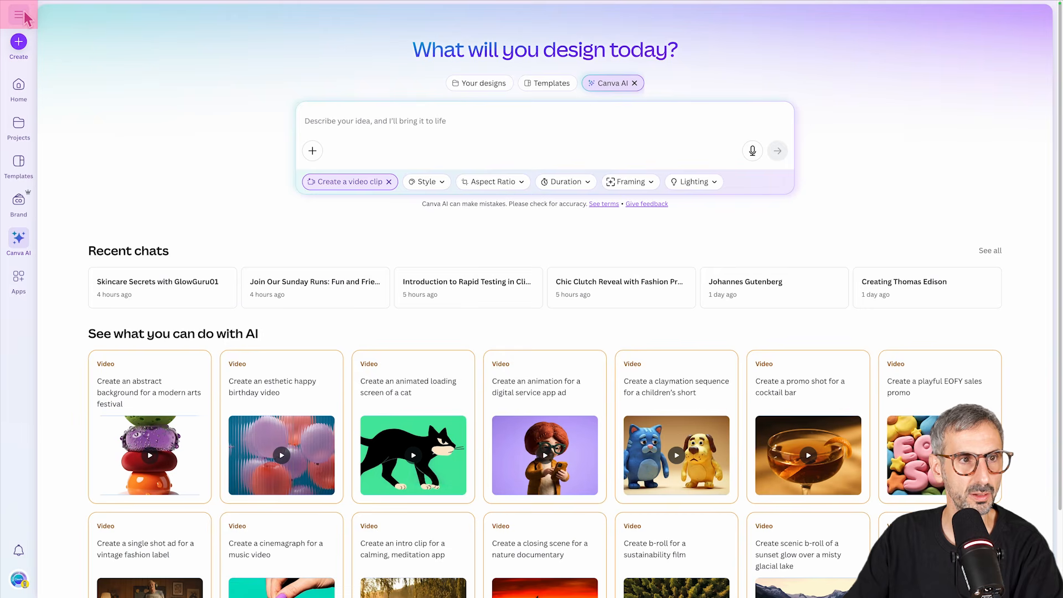
pyautogui.click(22, 20)
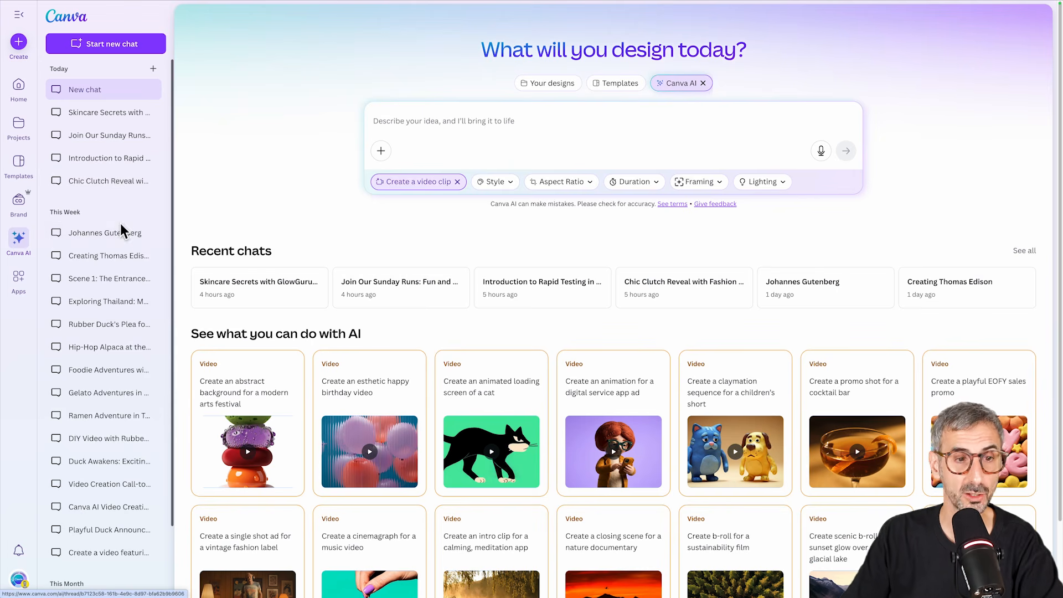
pyautogui.click(92, 237)
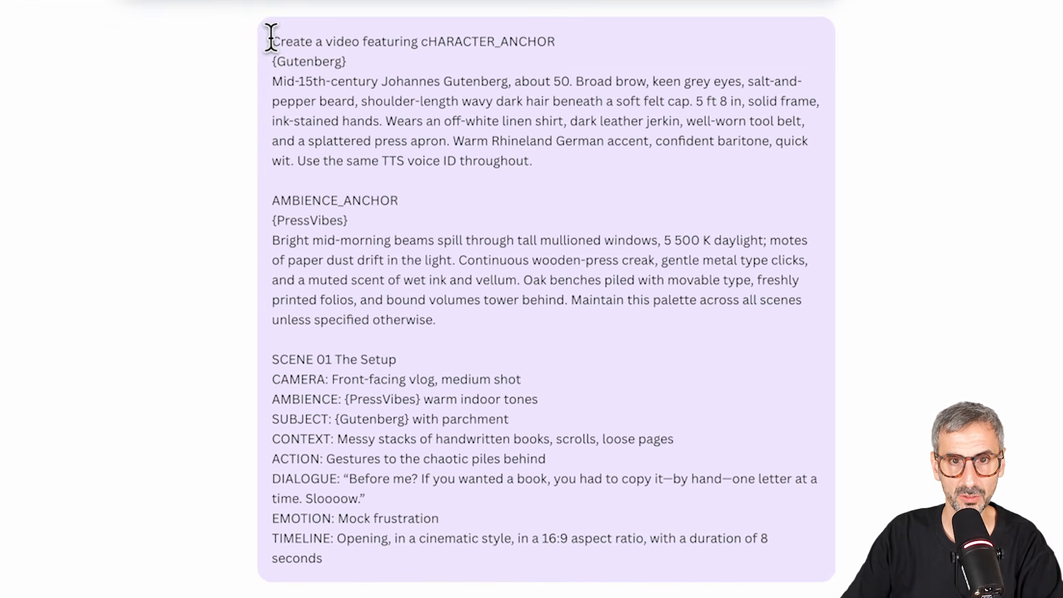
# Highlight the full Scene 01 video prompt, then only its CHARACTER_ANCHOR and AMBIENCE_ANCHOR part
pyautogui.moveTo(271, 40); pyautogui.dragTo(495, 557)
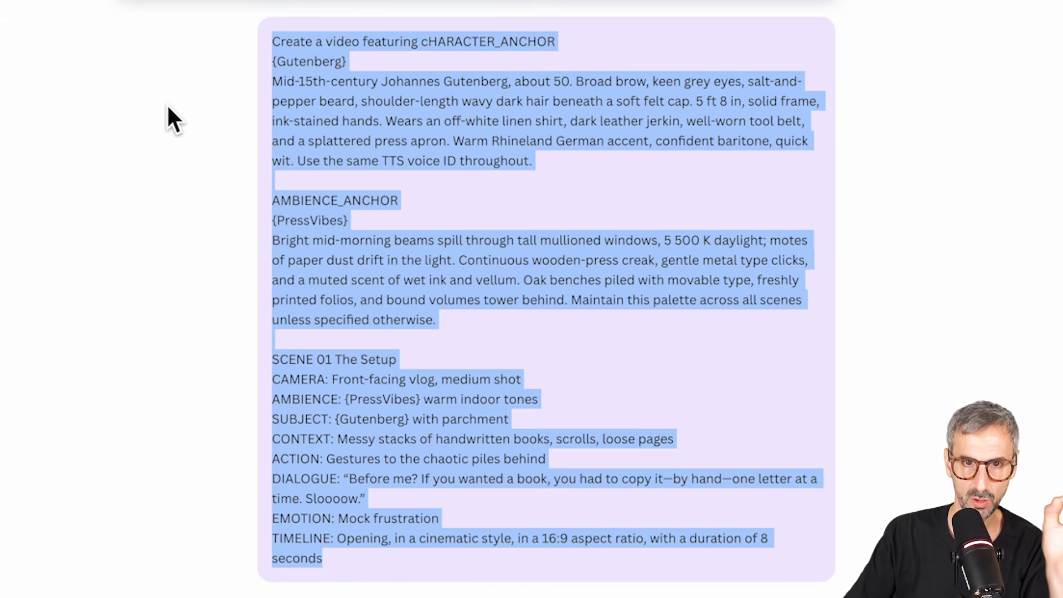
pyautogui.click(196, 54)
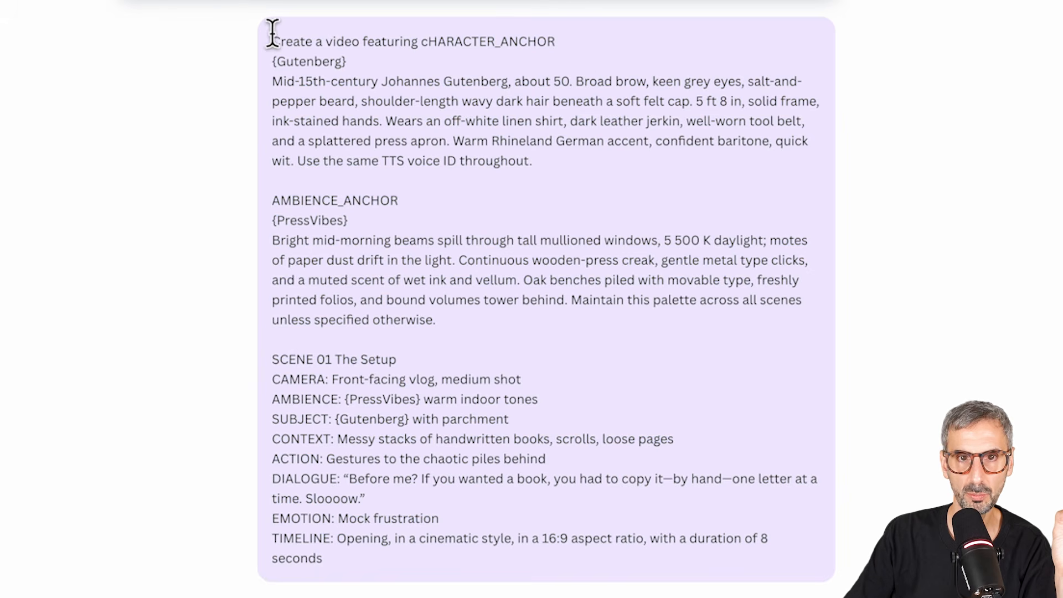
pyautogui.moveTo(272, 34); pyautogui.dragTo(570, 324)
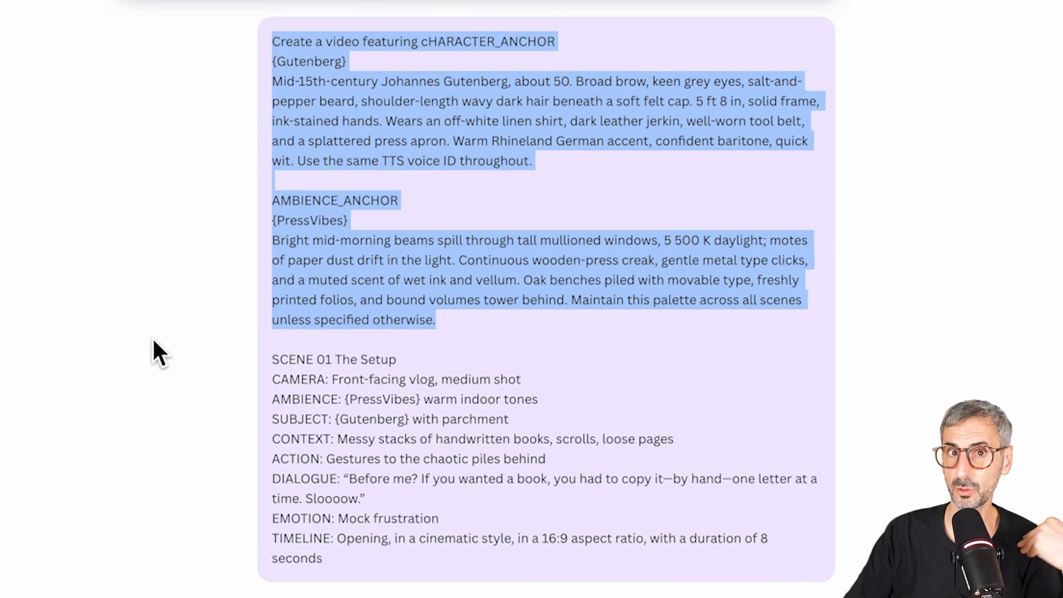
pyautogui.moveTo(561, 313); pyautogui.dragTo(271, 39)
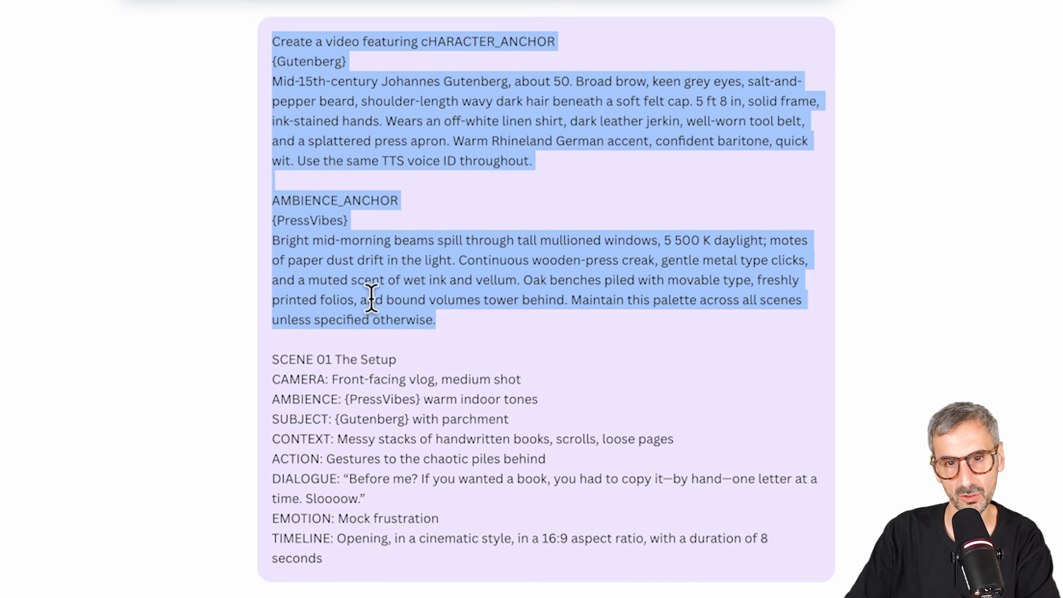
# Highlight the SCENE 01 part of the video prompt, then play the clip generated from it and close its preview
pyautogui.moveTo(272, 359); pyautogui.dragTo(434, 561)
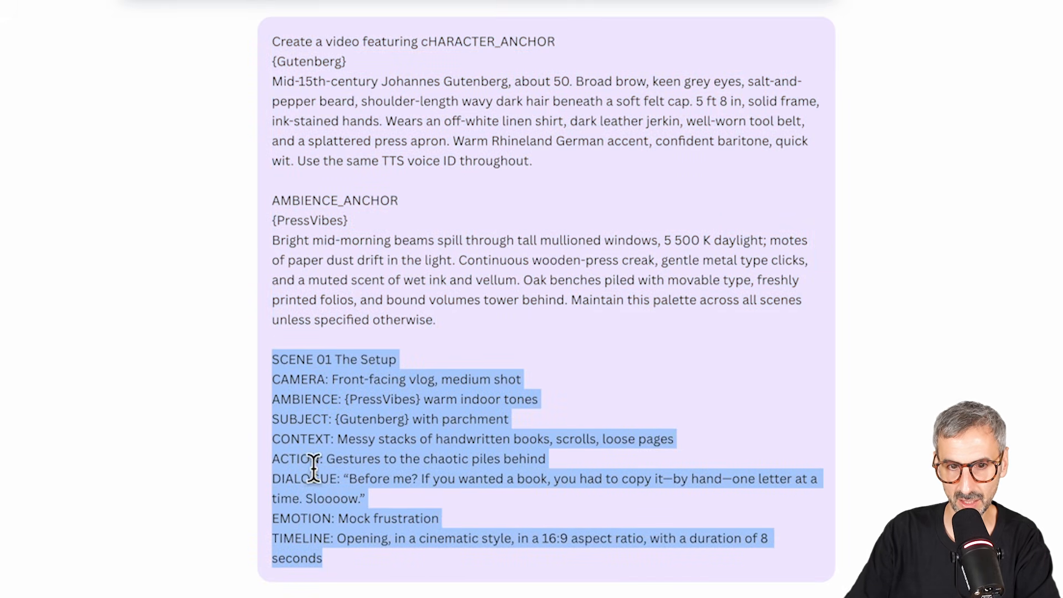
pyautogui.click(339, 188)
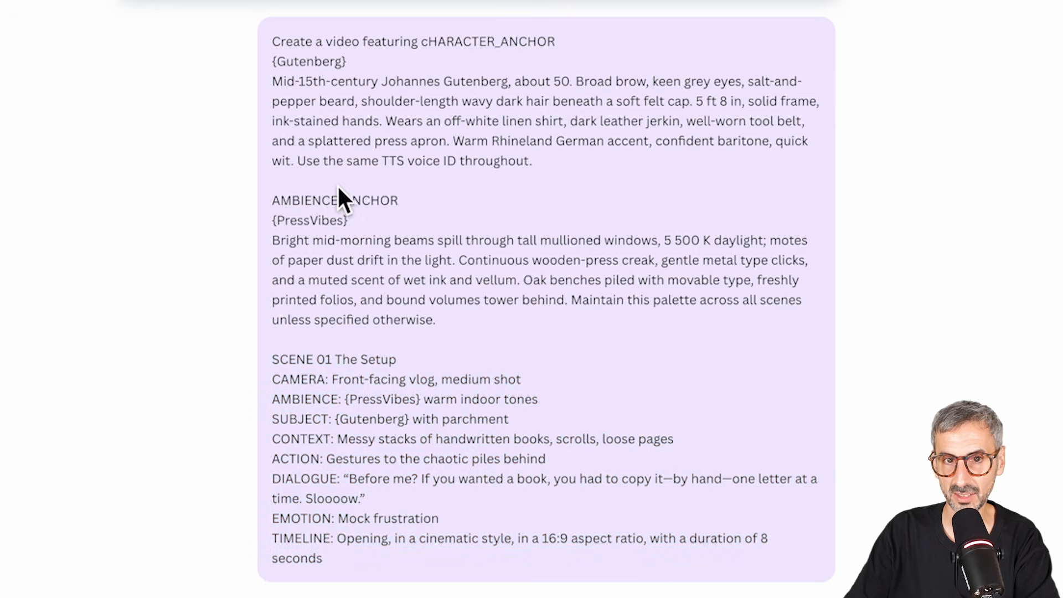
pyautogui.scroll(-3, 313, 343)
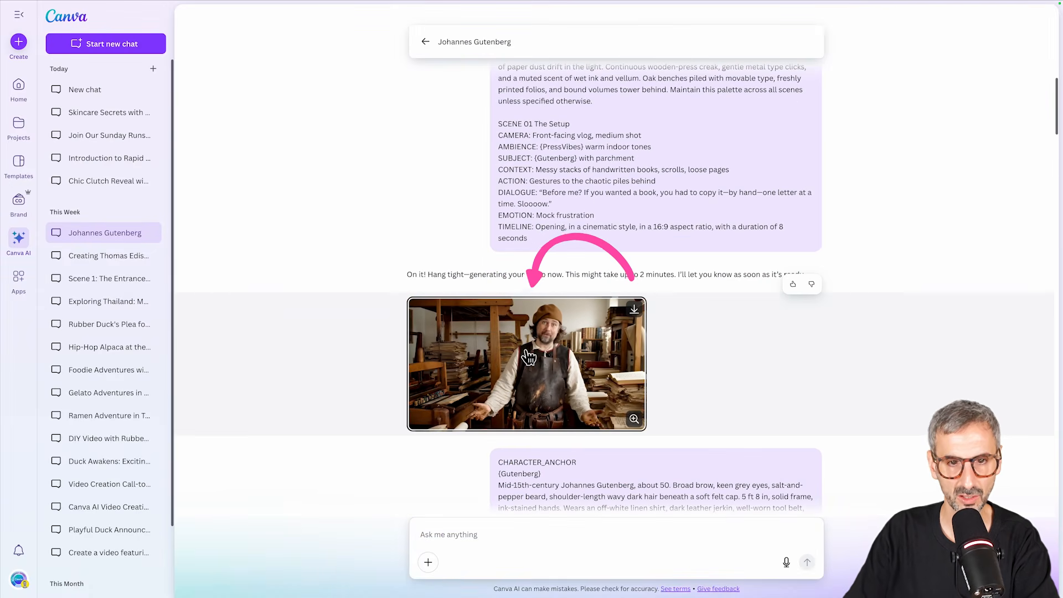
pyautogui.click(537, 373)
pyautogui.click(729, 321)
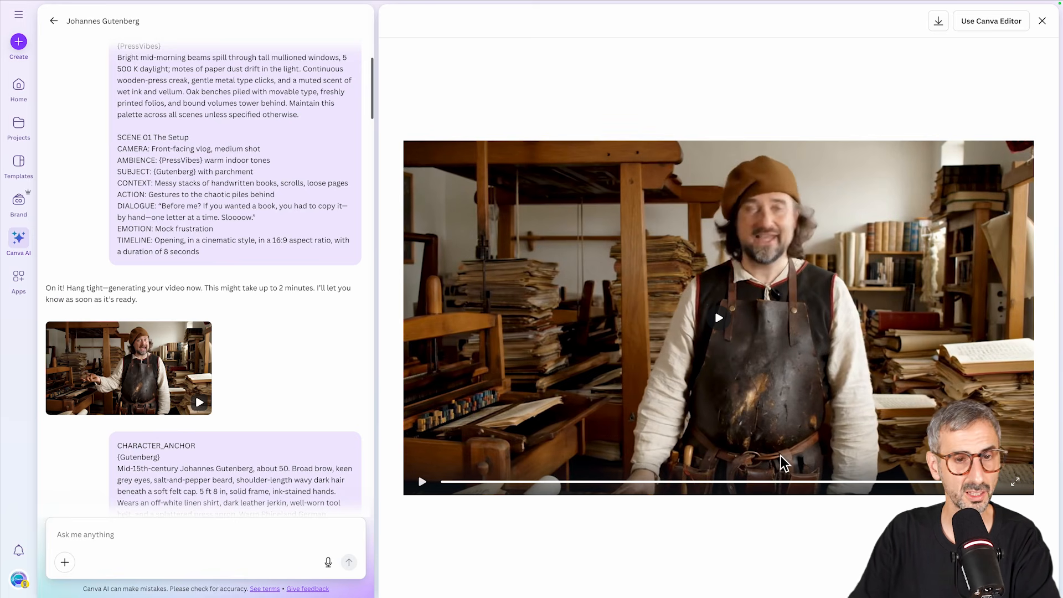
pyautogui.press('Escape')
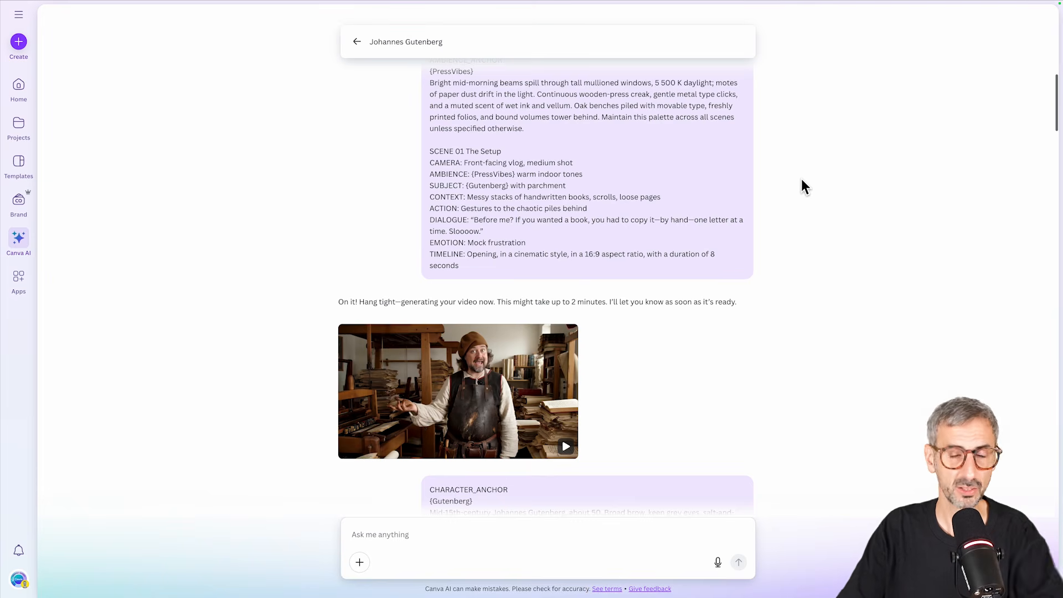
# Switch to ChatGPT and highlight the "now give me Scene 2: The Reveal" request line and its Timeline instruction
pyautogui.scroll(-1, 479, 421)
pyautogui.scroll(-5, 490, 354)
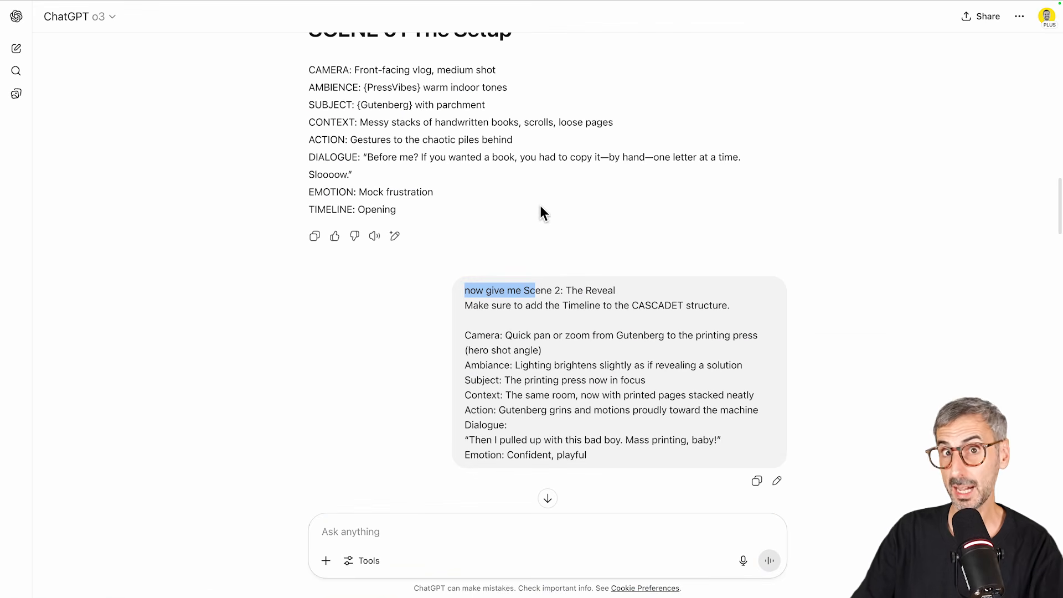
pyautogui.moveTo(465, 289); pyautogui.dragTo(625, 306)
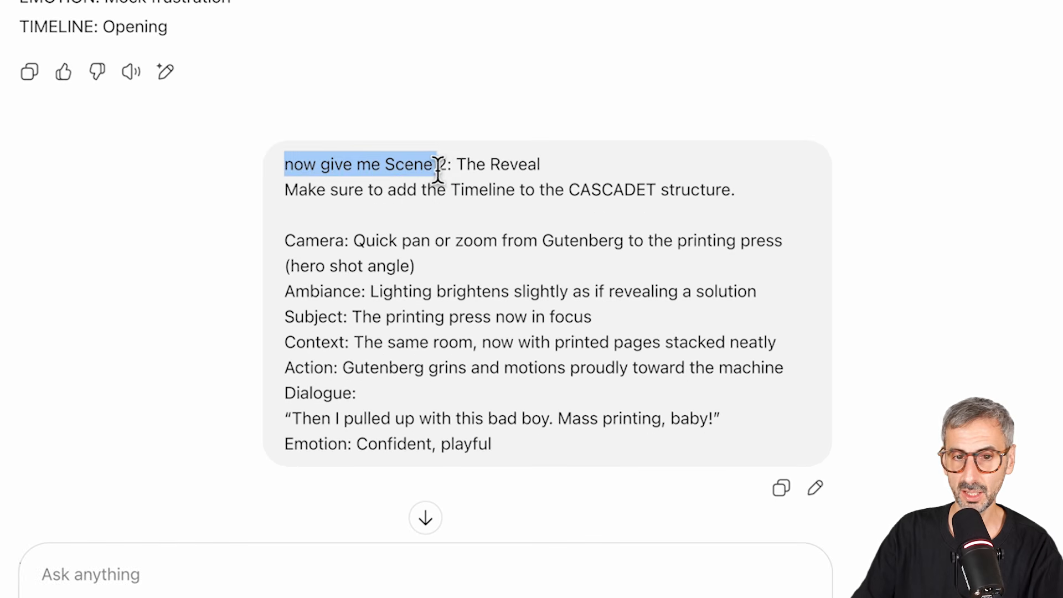
pyautogui.moveTo(553, 180); pyautogui.dragTo(751, 206)
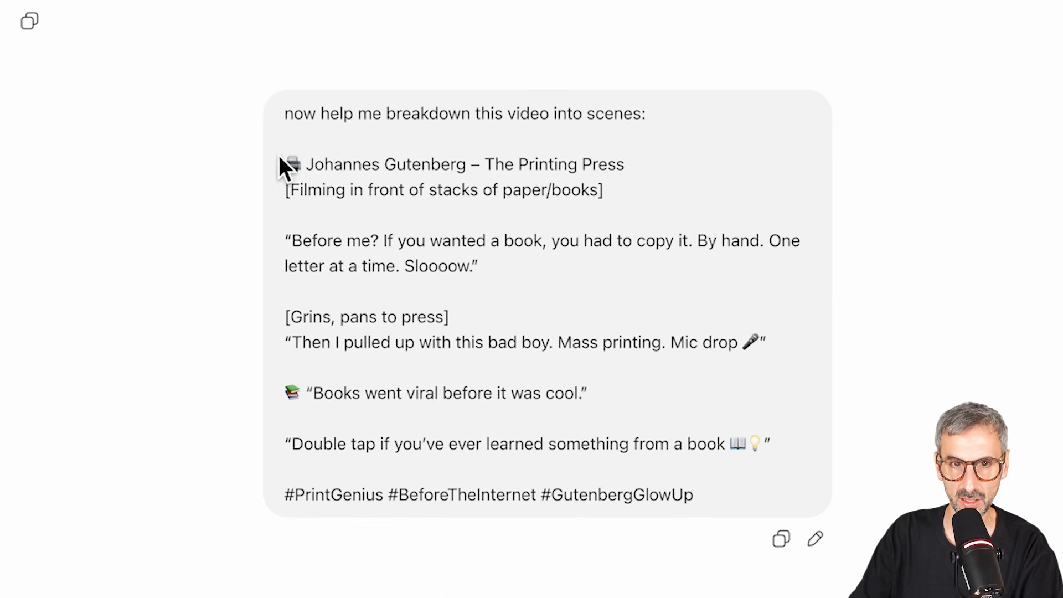
# In the ChatGPT 4o chat, highlight the Johannes Gutenberg – The Printing Press script and read through its CASCADE scene breakdown
pyautogui.moveTo(290, 160); pyautogui.dragTo(720, 445)
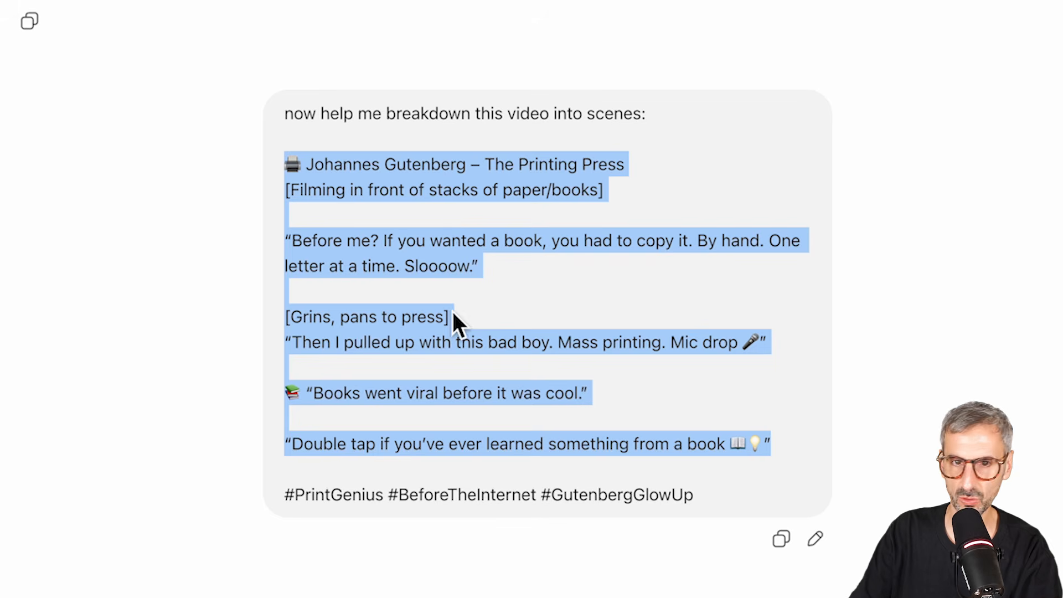
pyautogui.click(363, 166)
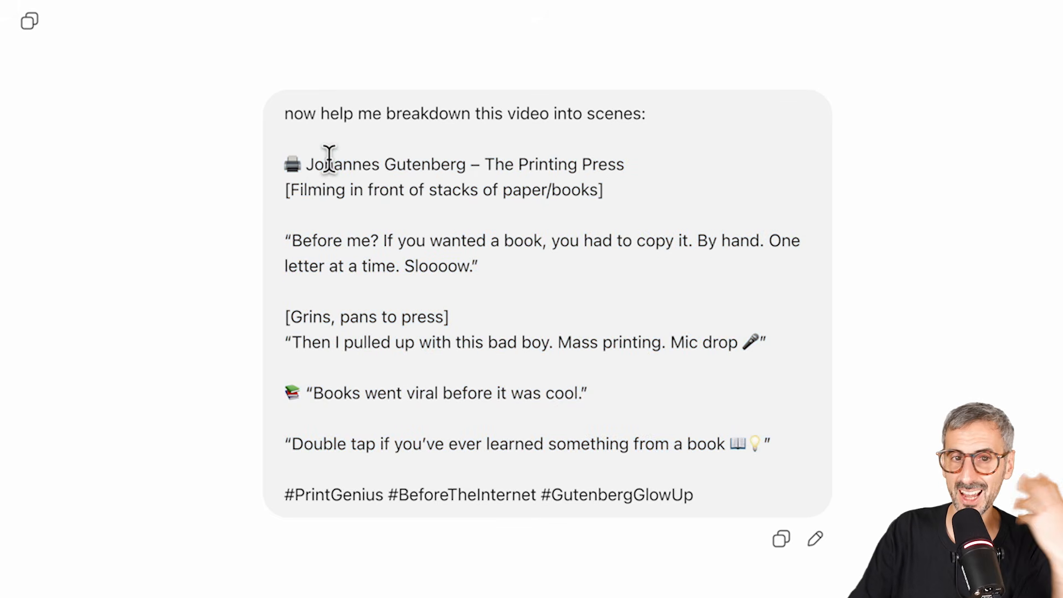
pyautogui.scroll(-3, 349, 542)
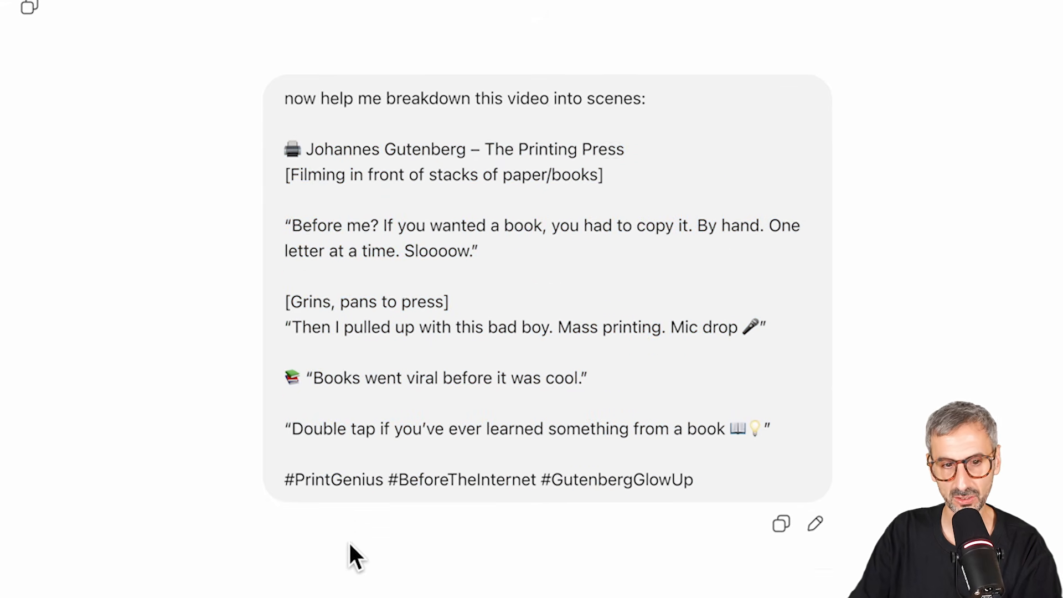
pyautogui.scroll(6, 360, 221)
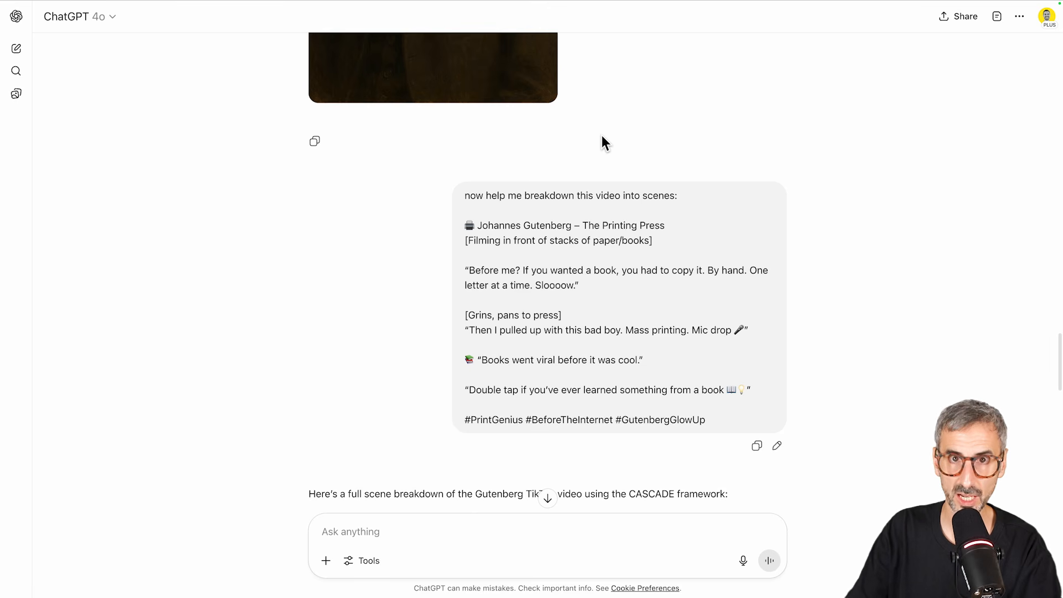
pyautogui.scroll(-2, 602, 137)
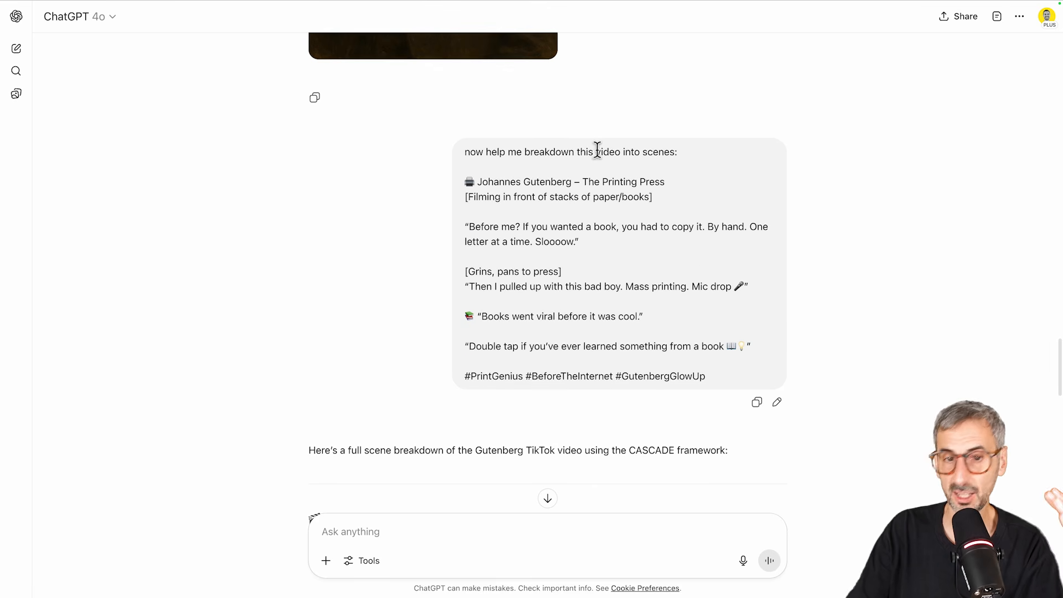
pyautogui.scroll(-6, 596, 152)
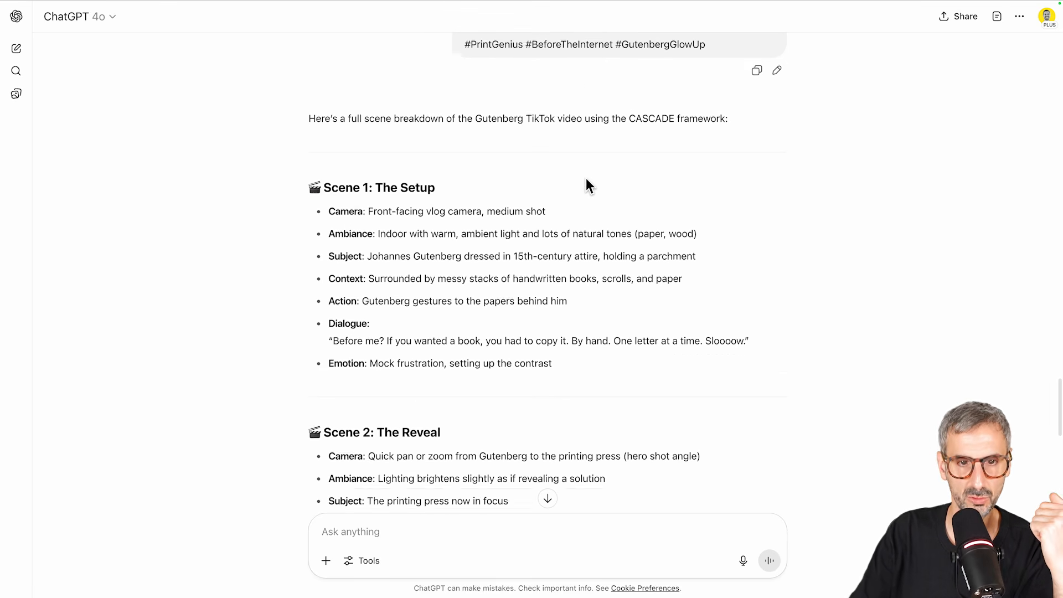
pyautogui.scroll(-11, 453, 185)
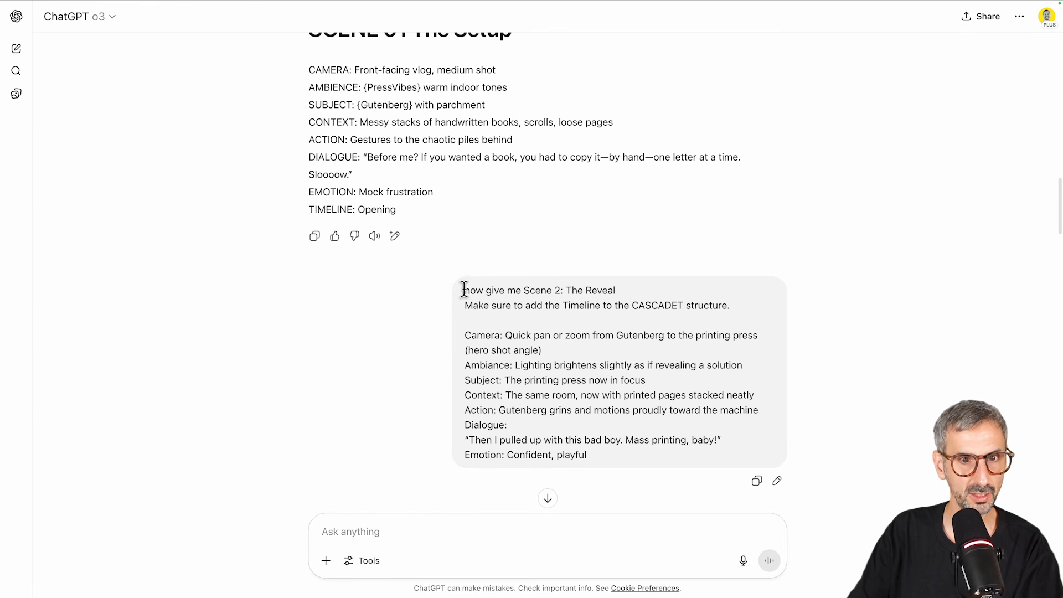
# In the ChatGPT o3 chat, highlight the whole Scene 2 request and look back at the CHARACTER_ANCHOR and AMBIENCE_ANCHOR reply
pyautogui.moveTo(464, 290); pyautogui.dragTo(619, 470)
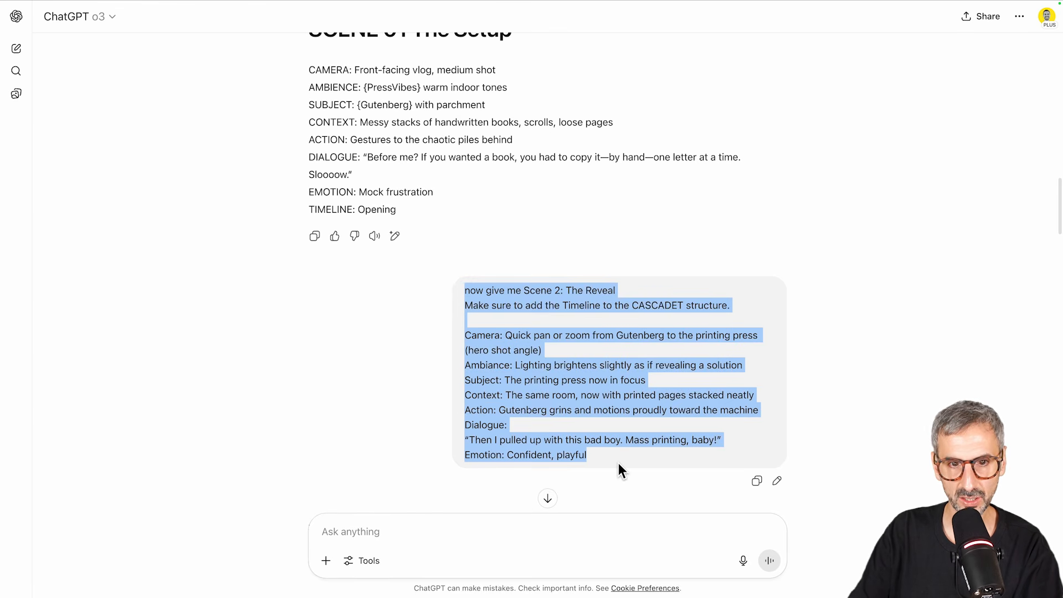
pyautogui.scroll(2, 529, 181)
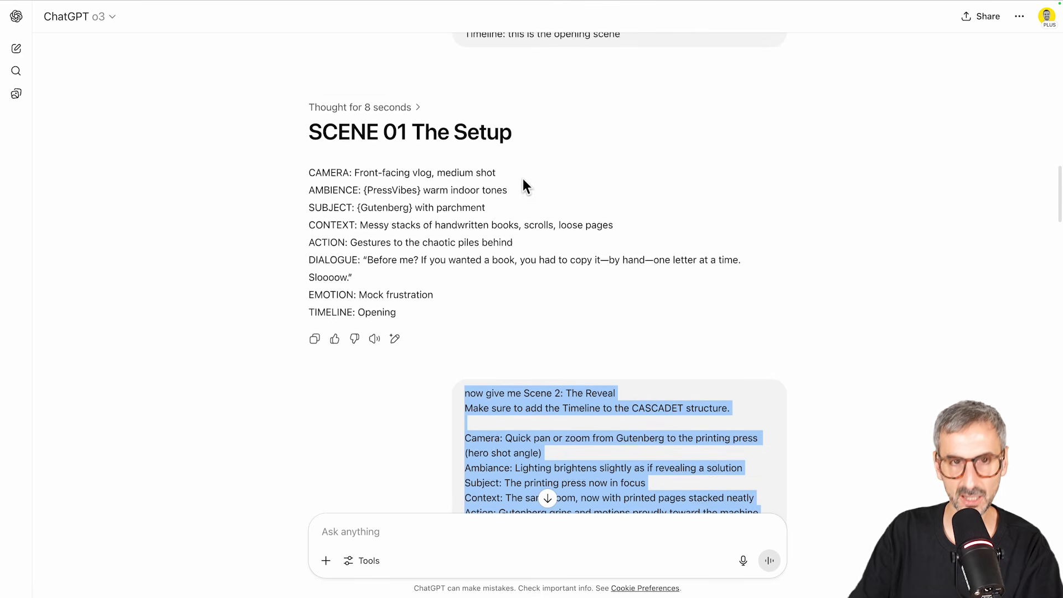
pyautogui.scroll(15, 523, 178)
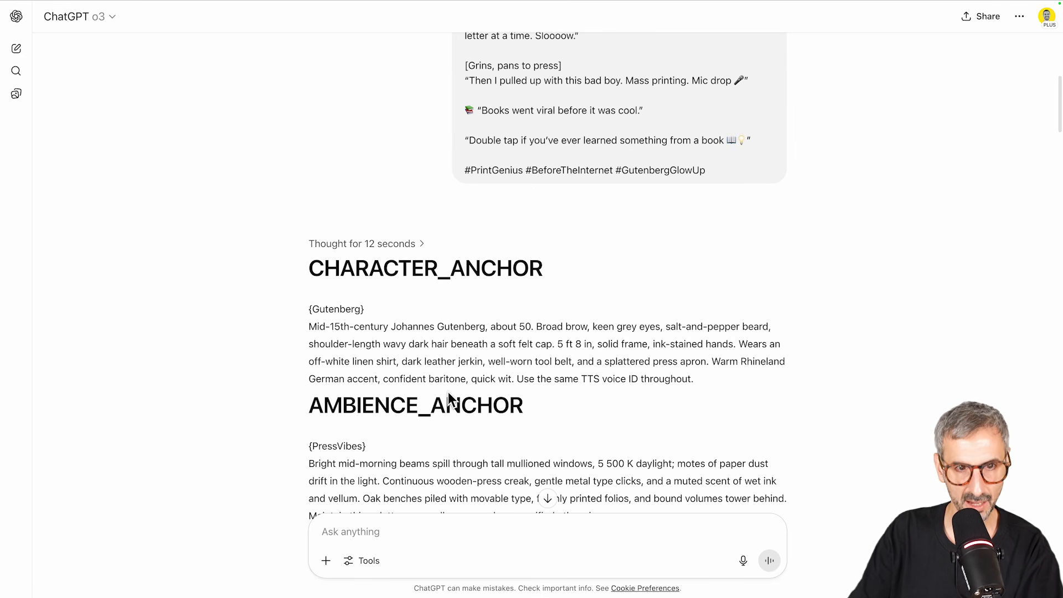
pyautogui.scroll(-12, 450, 396)
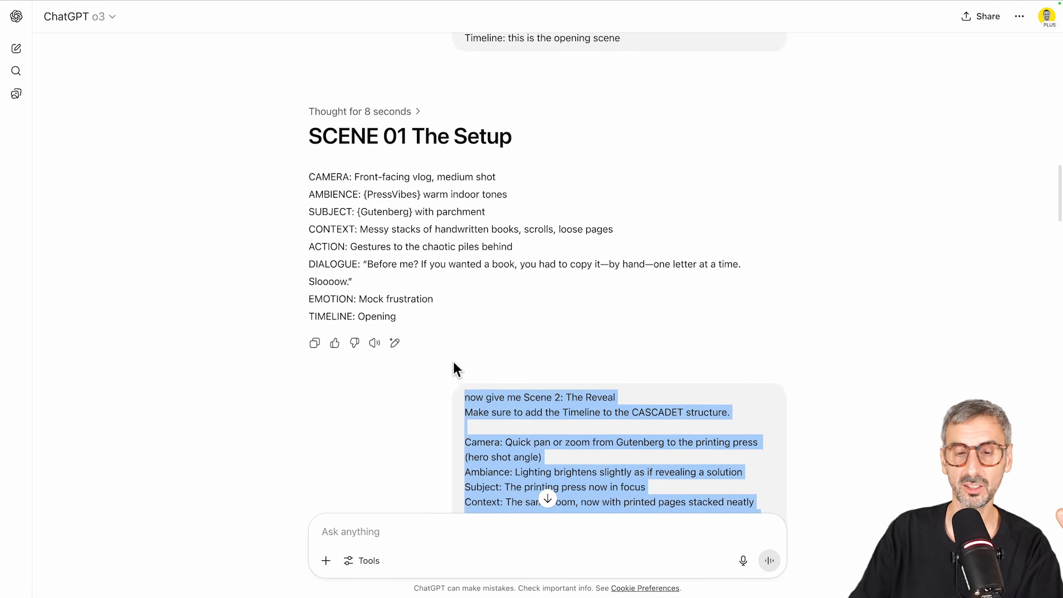
# Highlight the full SCENE 02 The Reveal reply from its heading through TIMELINE, then only {PressVibes} in its AMBIENCE line
pyautogui.scroll(-2, 454, 363)
pyautogui.scroll(-1, 432, 377)
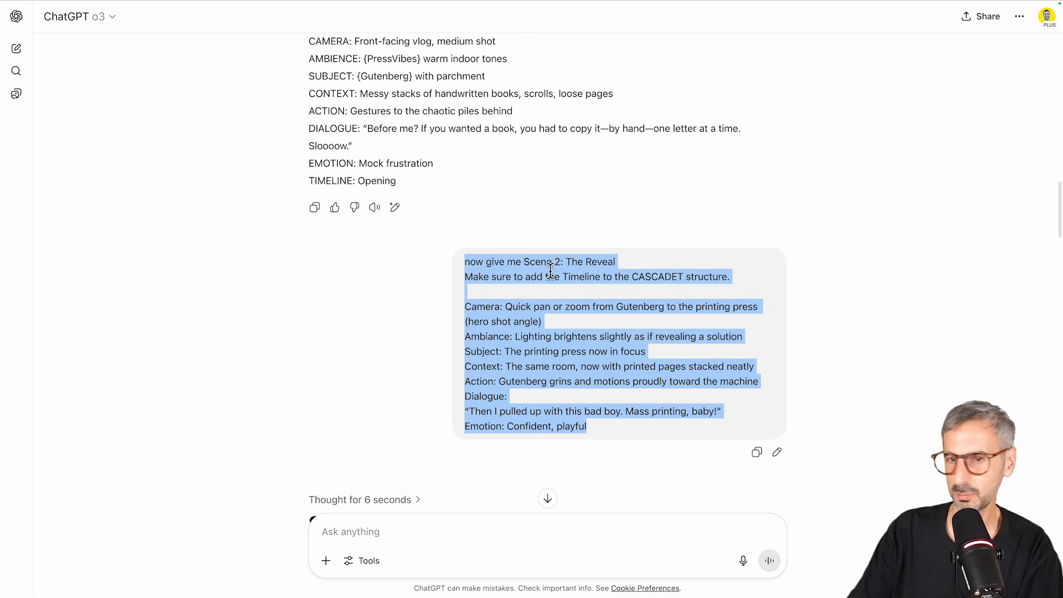
pyautogui.scroll(-3, 676, 293)
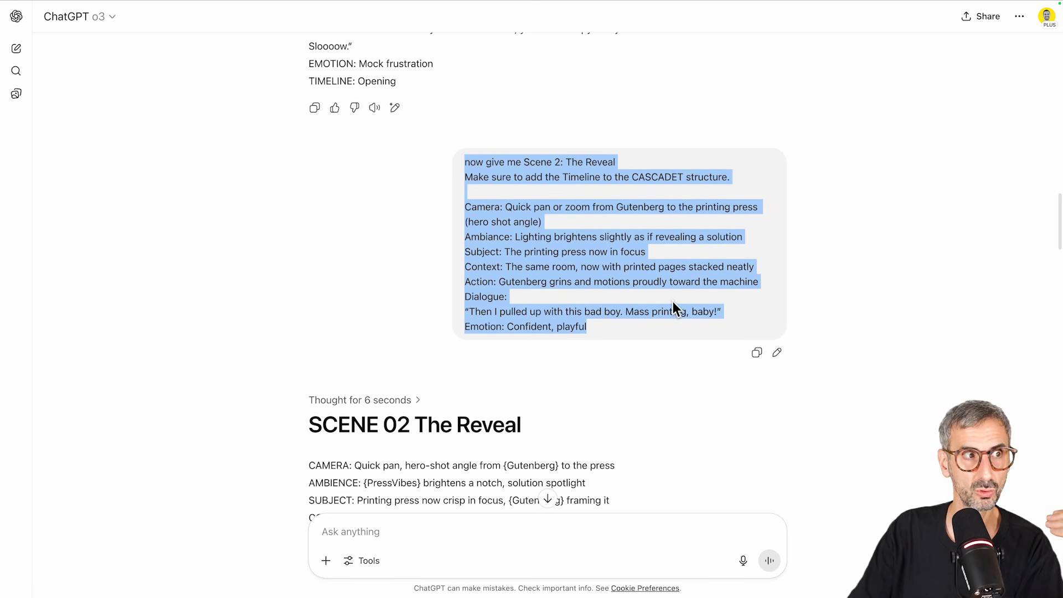
pyautogui.scroll(-3, 665, 285)
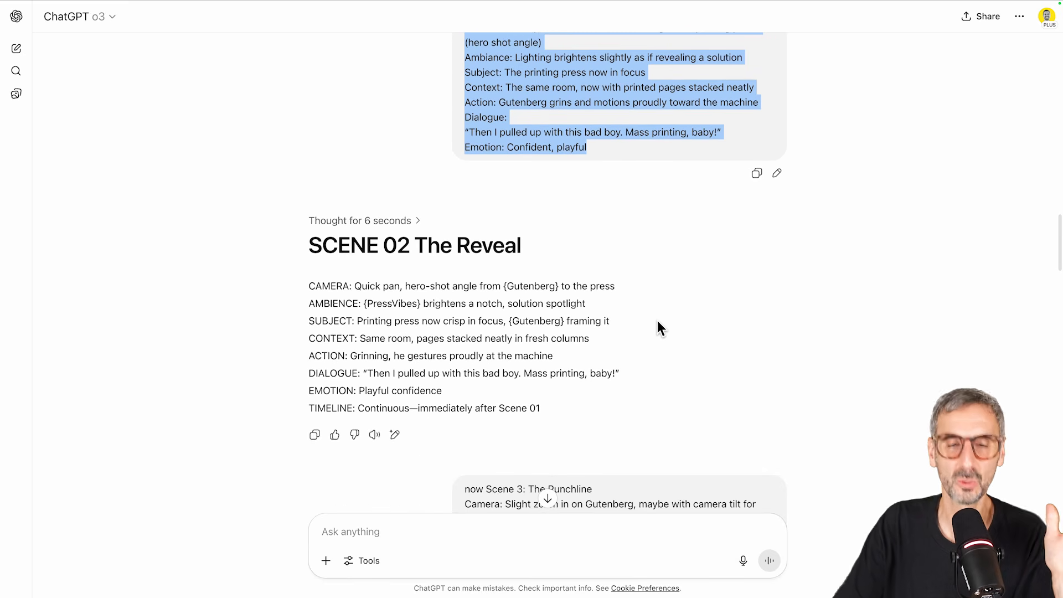
pyautogui.scroll(-1, 655, 315)
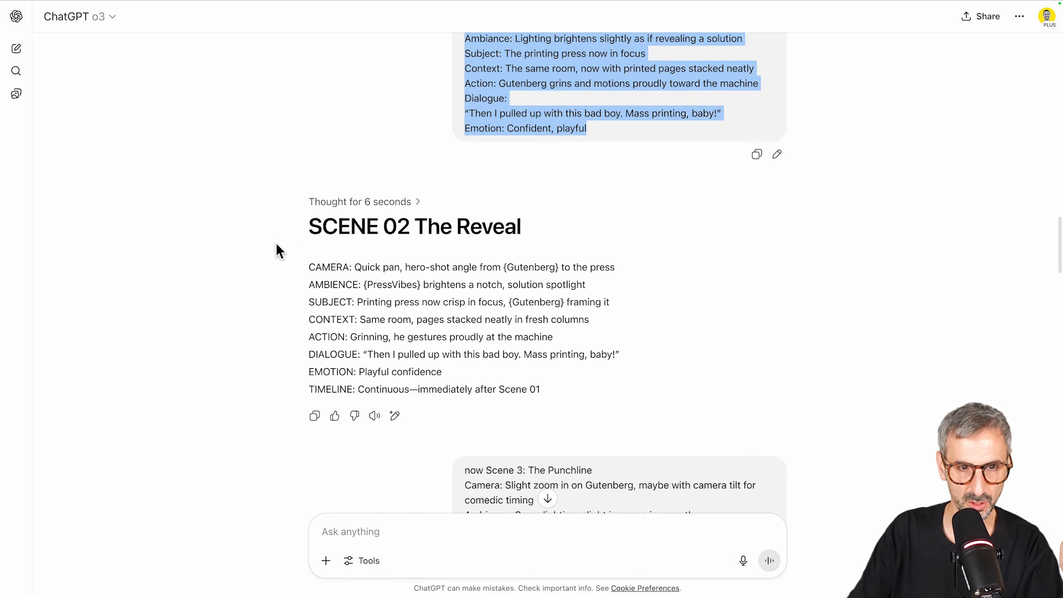
pyautogui.moveTo(309, 226); pyautogui.dragTo(542, 413)
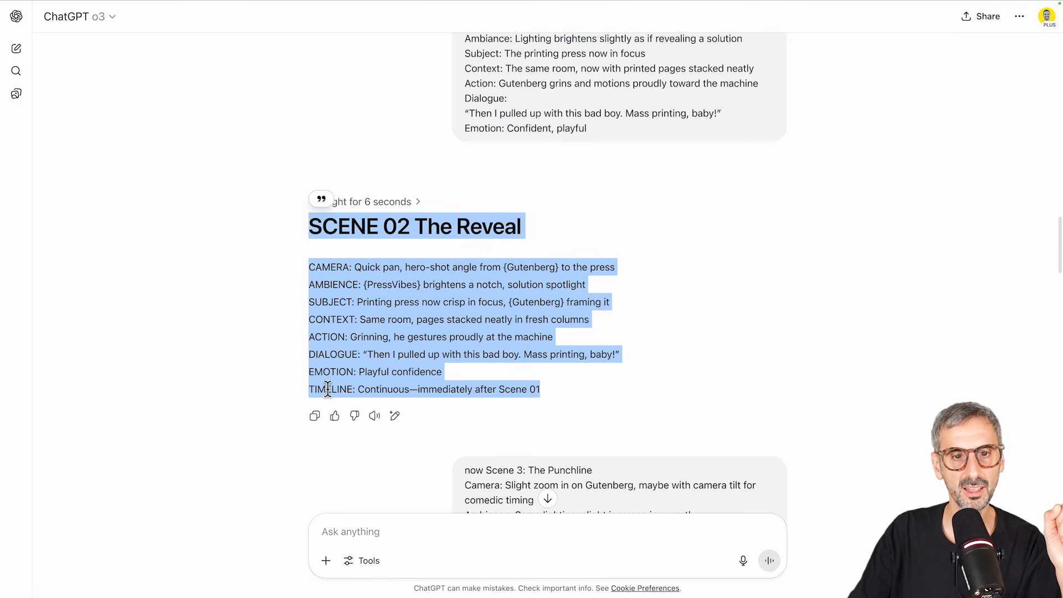
pyautogui.scroll(-1, 328, 387)
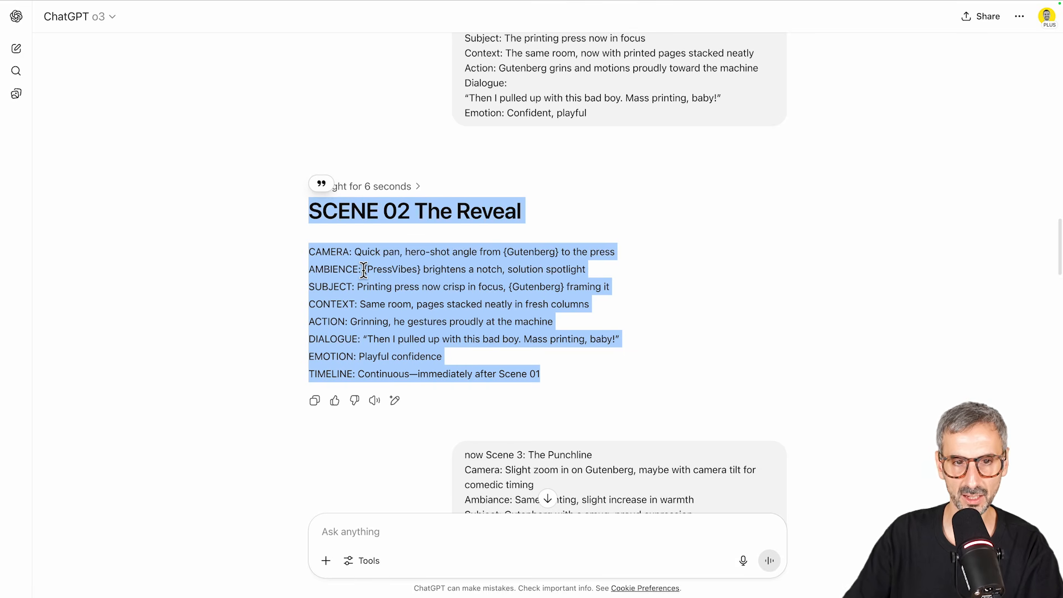
pyautogui.moveTo(364, 270); pyautogui.dragTo(423, 270)
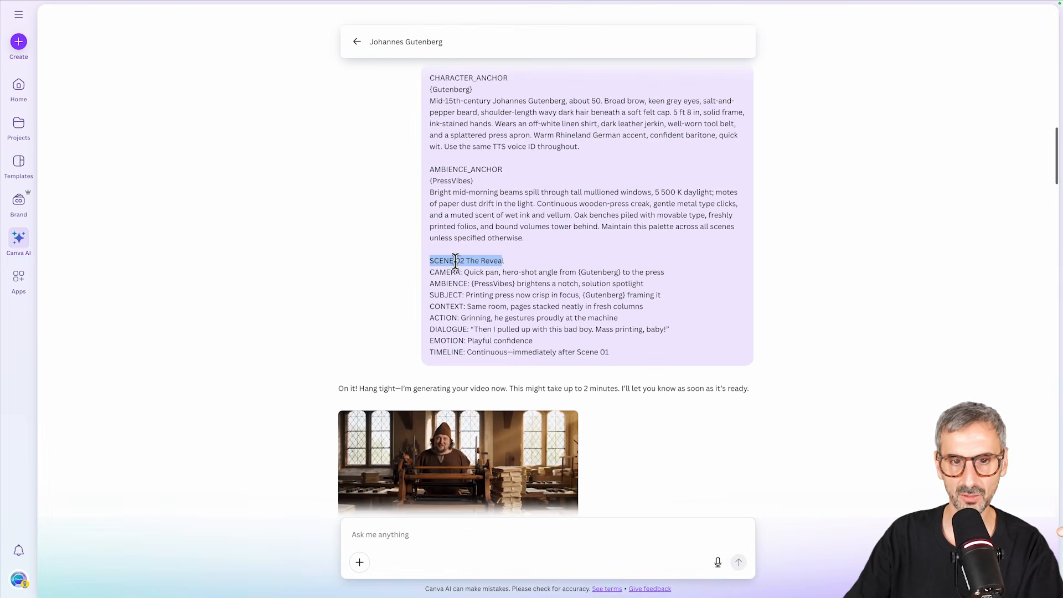
# Switch to Canva and play the clip generated from the SCENE 02 The Reveal prompt
pyautogui.scroll(-3, 455, 261)
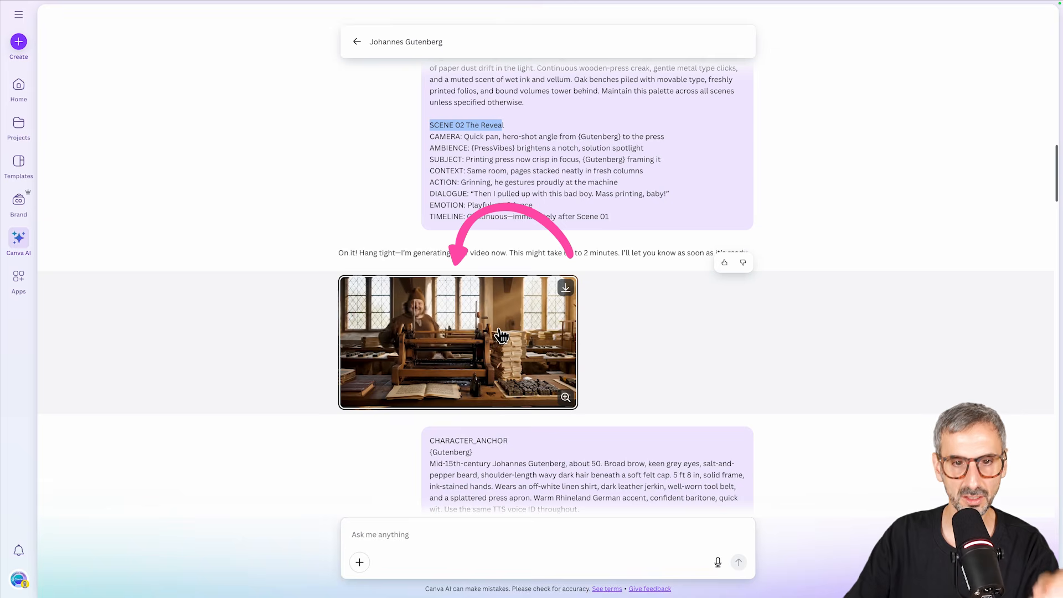
pyautogui.click(501, 335)
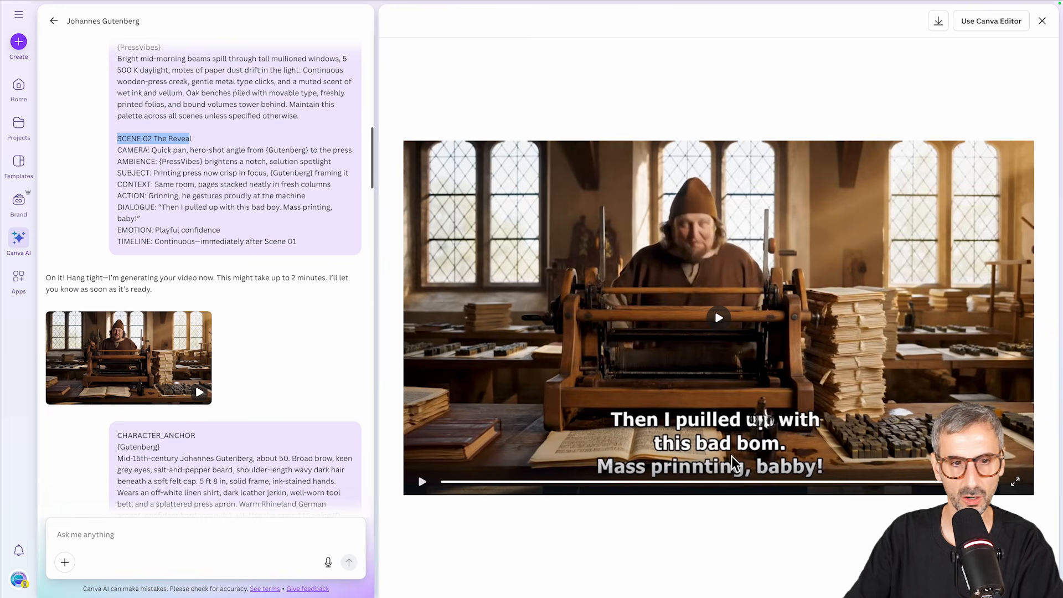
pyautogui.click(760, 419)
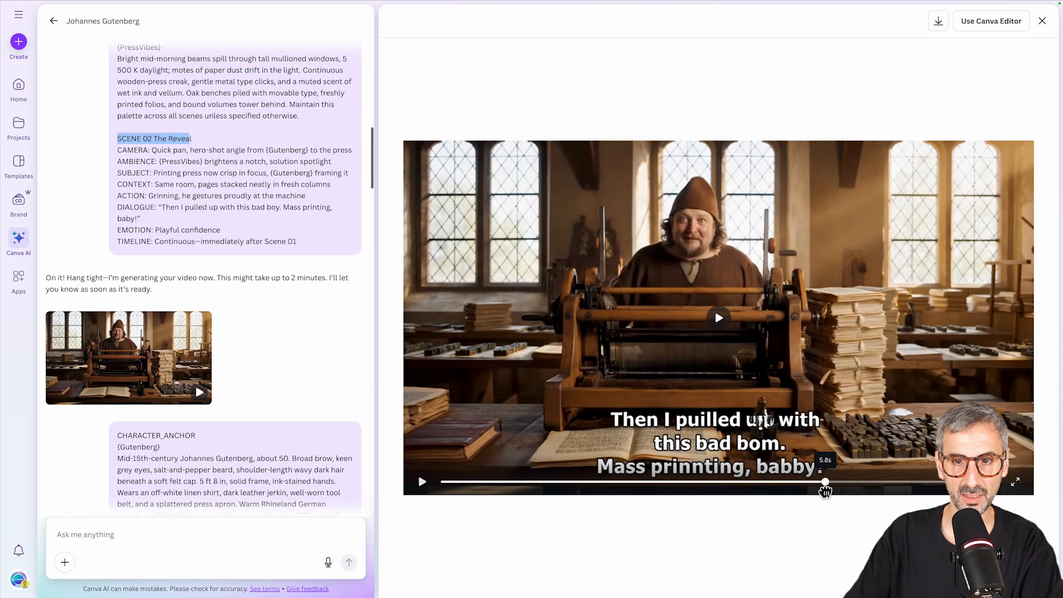
# Compare Gutenberg's appearance in the Scene 01 clip's thumbnail with the open Scene 02 clip
pyautogui.scroll(10, 231, 294)
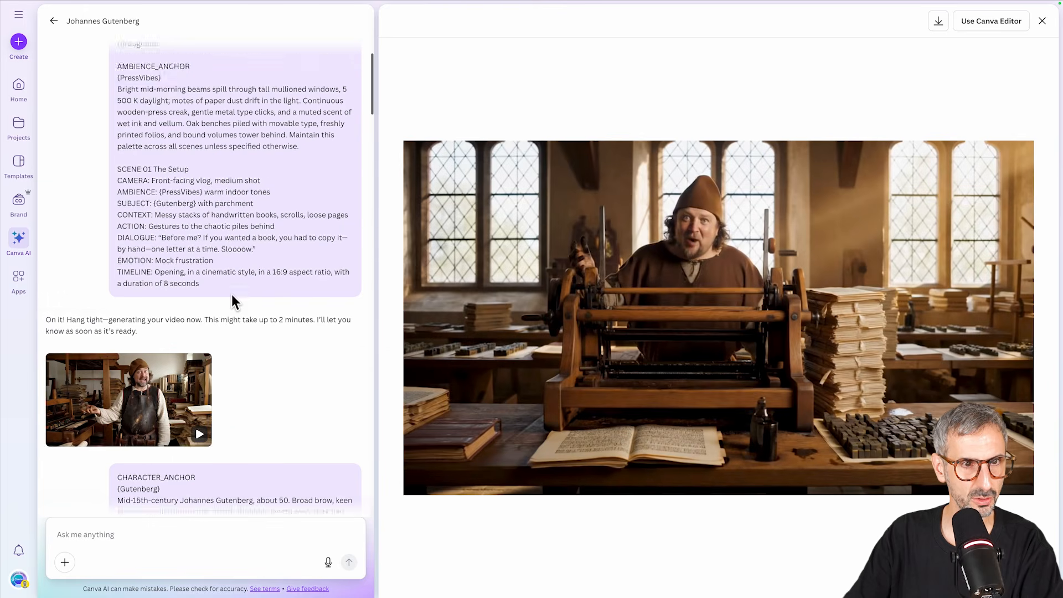
pyautogui.scroll(-1, 211, 332)
pyautogui.moveTo(200, 394)
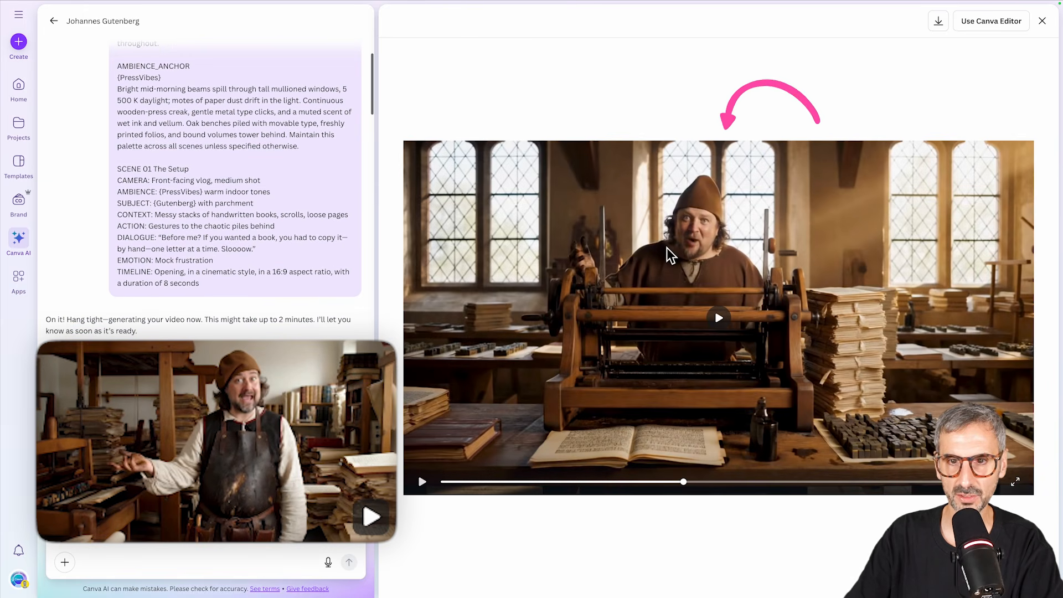
pyautogui.moveTo(224, 460)
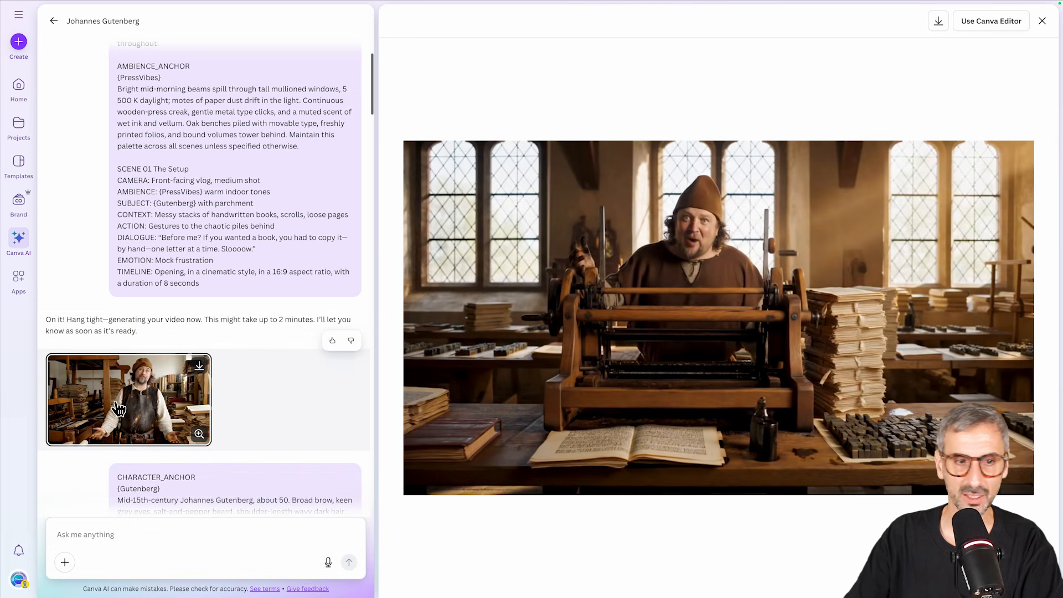
# Advance the Scene 02 clip to its end to examine the captions, and revisit the SCENE 02 prompt in the chat
pyautogui.scroll(-1, 141, 406)
pyautogui.scroll(-3, 141, 406)
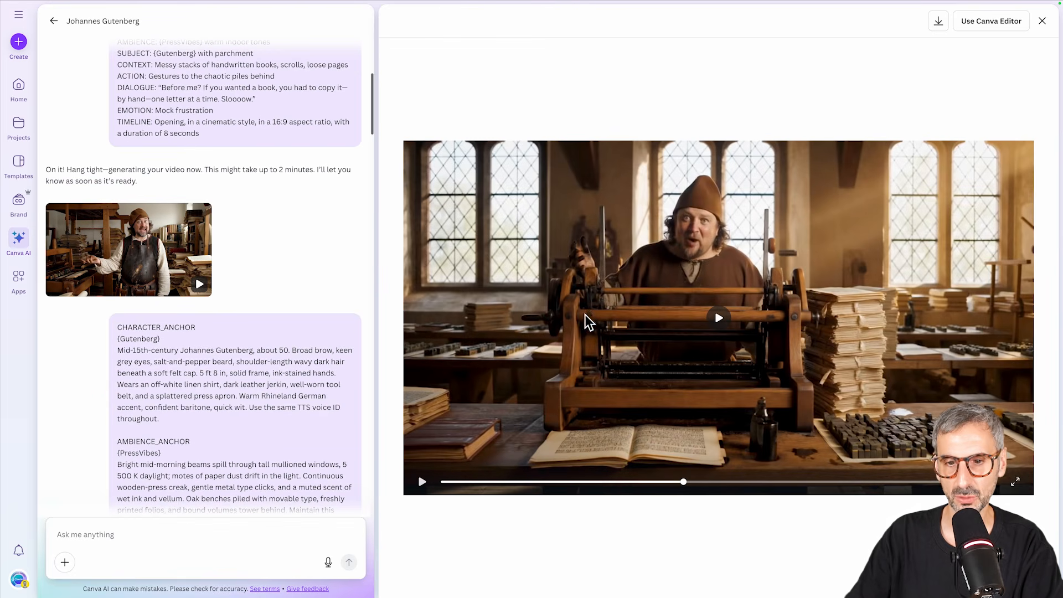
pyautogui.moveTo(685, 481); pyautogui.dragTo(958, 472)
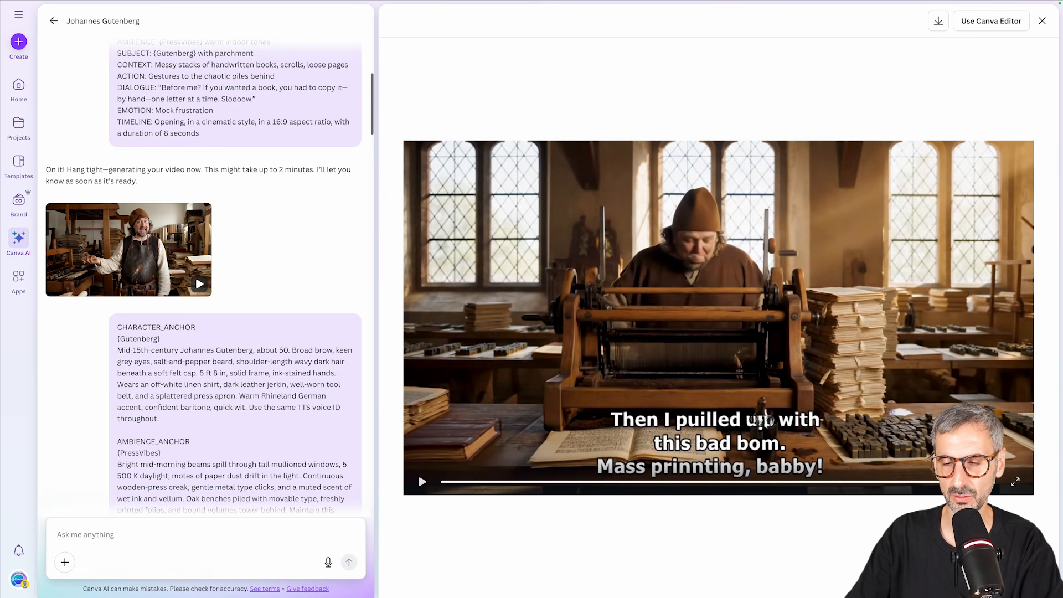
pyautogui.scroll(-4, 170, 337)
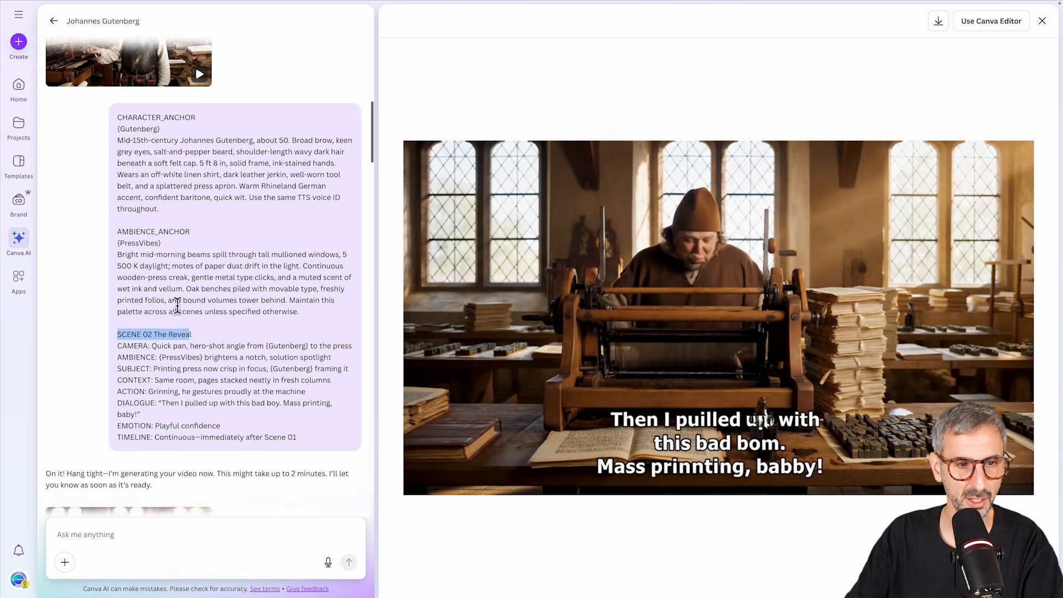
# Highlight the anchors and the start of the repeated SCENE 02 The Reveal prompt in the Canva AI chat
pyautogui.scroll(-2, 178, 307)
pyautogui.scroll(5, 183, 299)
pyautogui.scroll(-9, 187, 299)
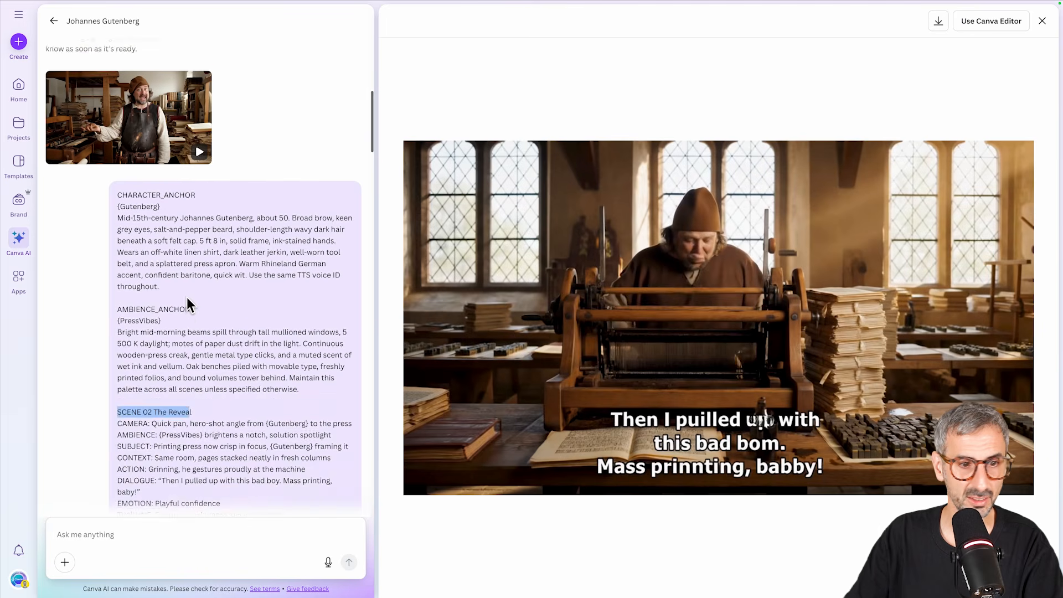
pyautogui.scroll(-2, 149, 377)
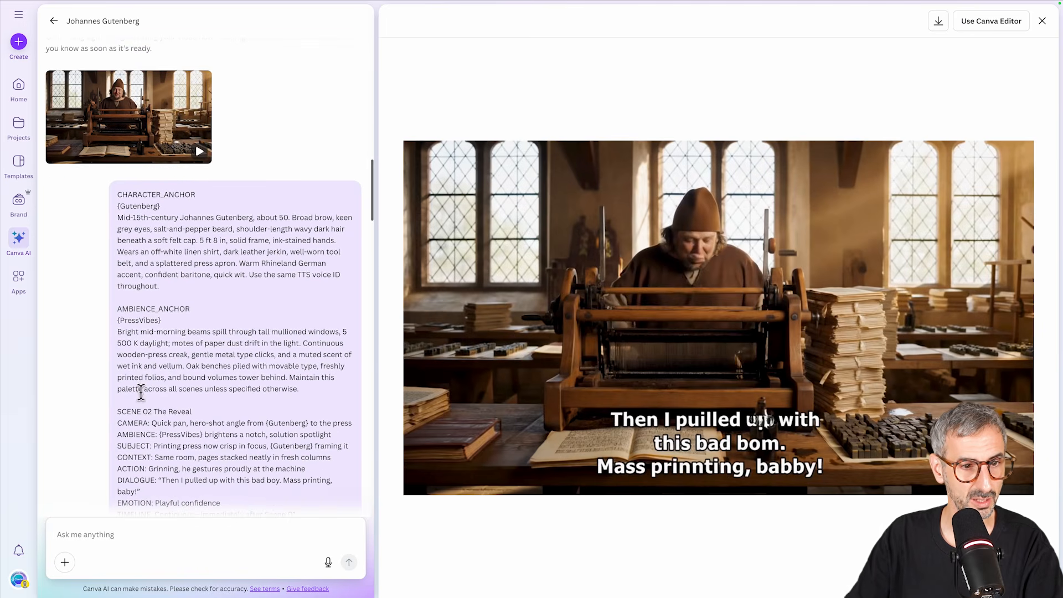
pyautogui.moveTo(215, 338); pyautogui.dragTo(249, 346)
pyautogui.scroll(-3, 249, 347)
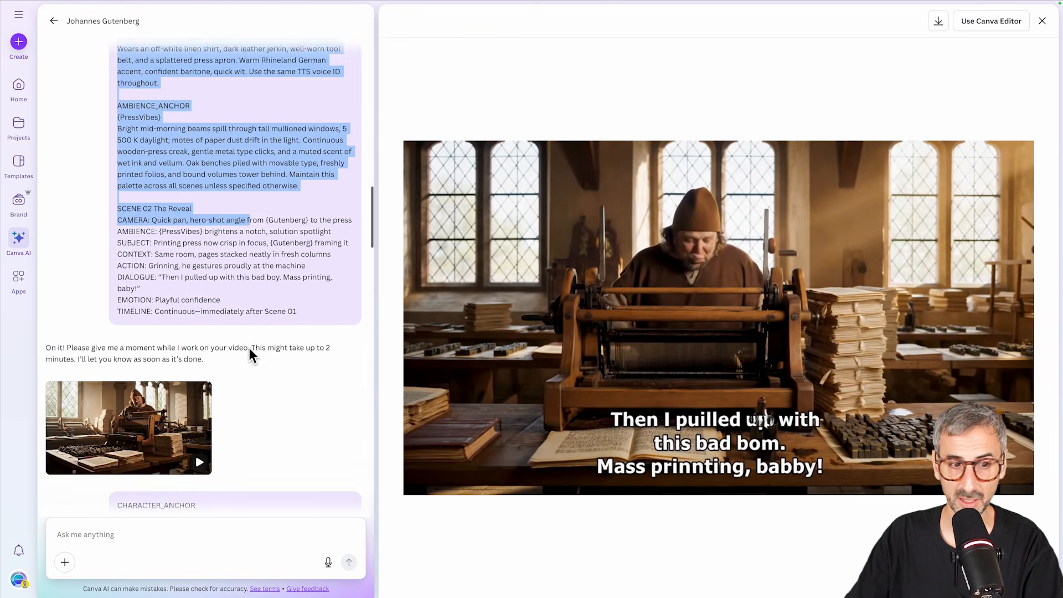
# Play the clip from the repeated SCENE 02 prompt and revisit its frame at 6.8 s to examine the captions
pyautogui.click(145, 331)
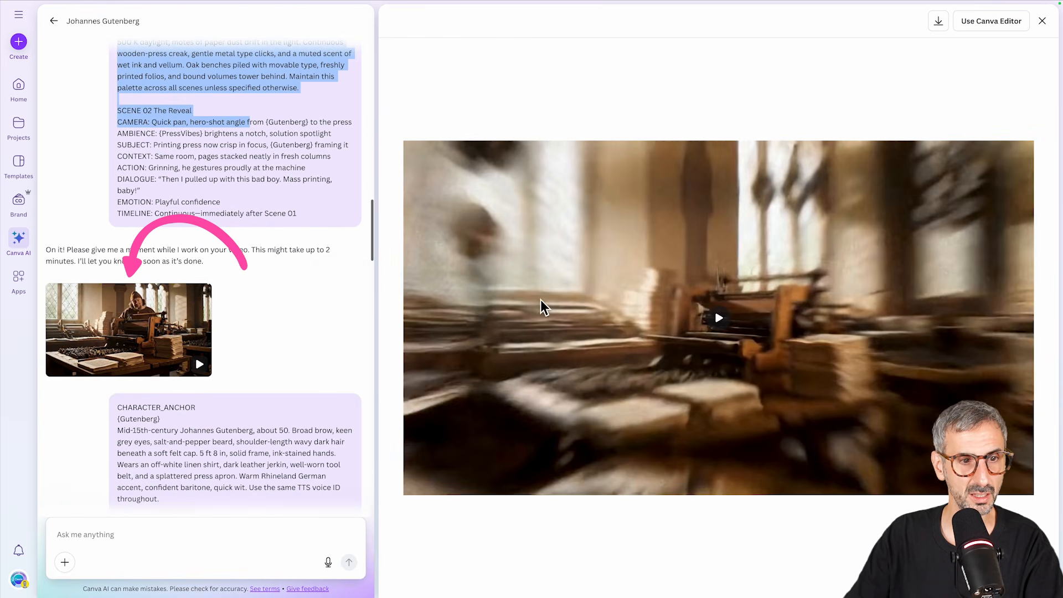
pyautogui.click(720, 321)
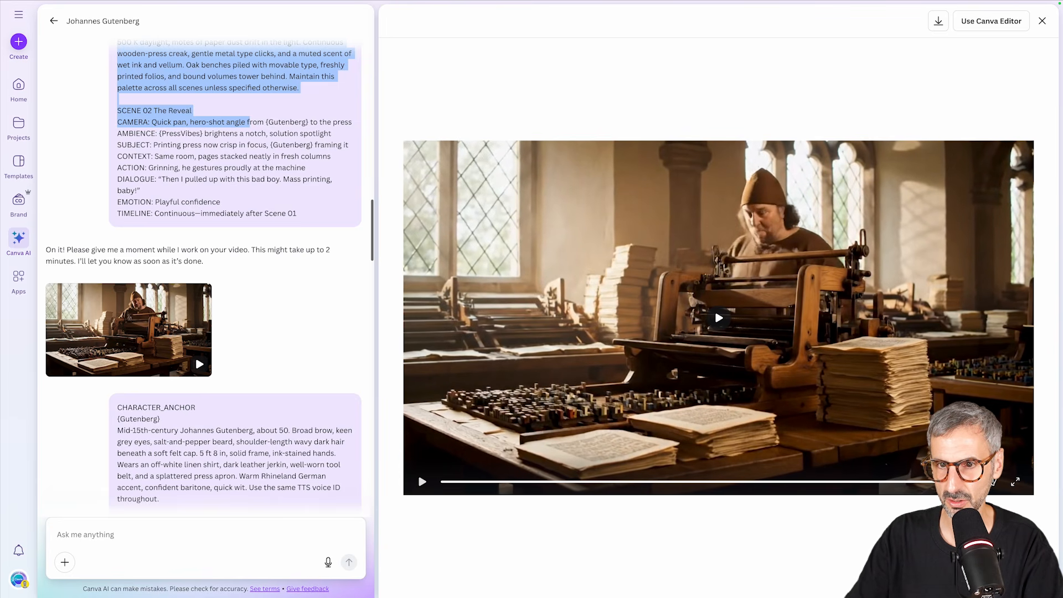
pyautogui.click(894, 482)
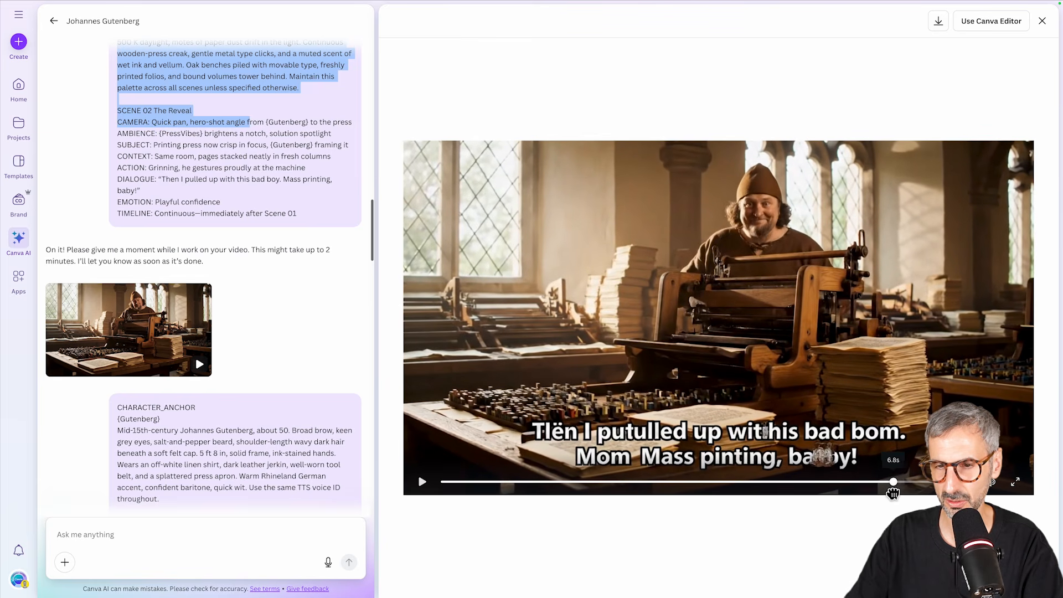
pyautogui.moveTo(865, 493); pyautogui.dragTo(627, 481)
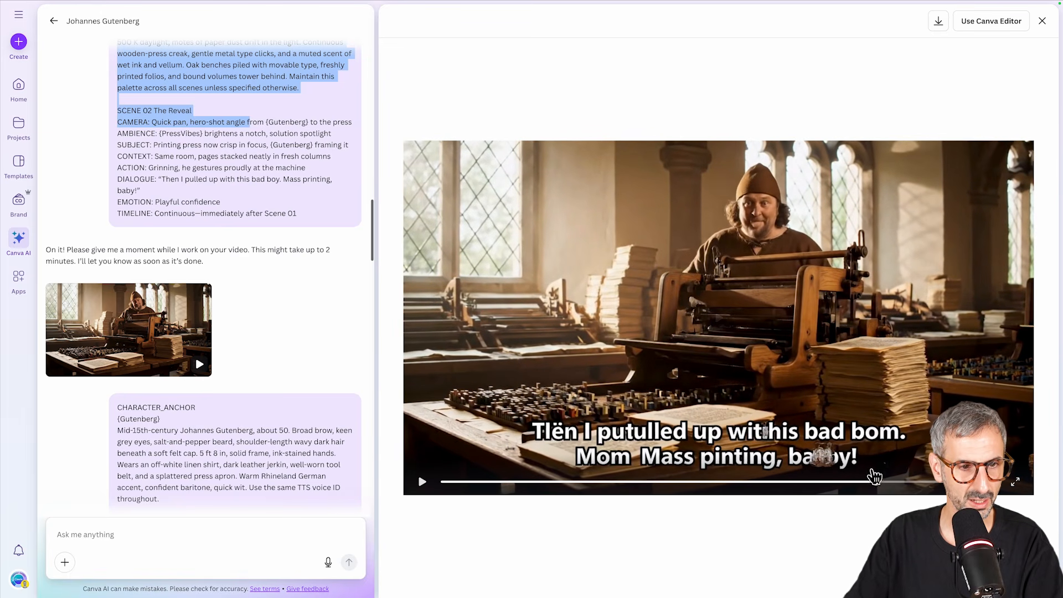
# Examine the SCENE 03 The Punchline prompt and its generated clip further along the chat
pyautogui.scroll(-1, 229, 391)
pyautogui.scroll(-8, 233, 388)
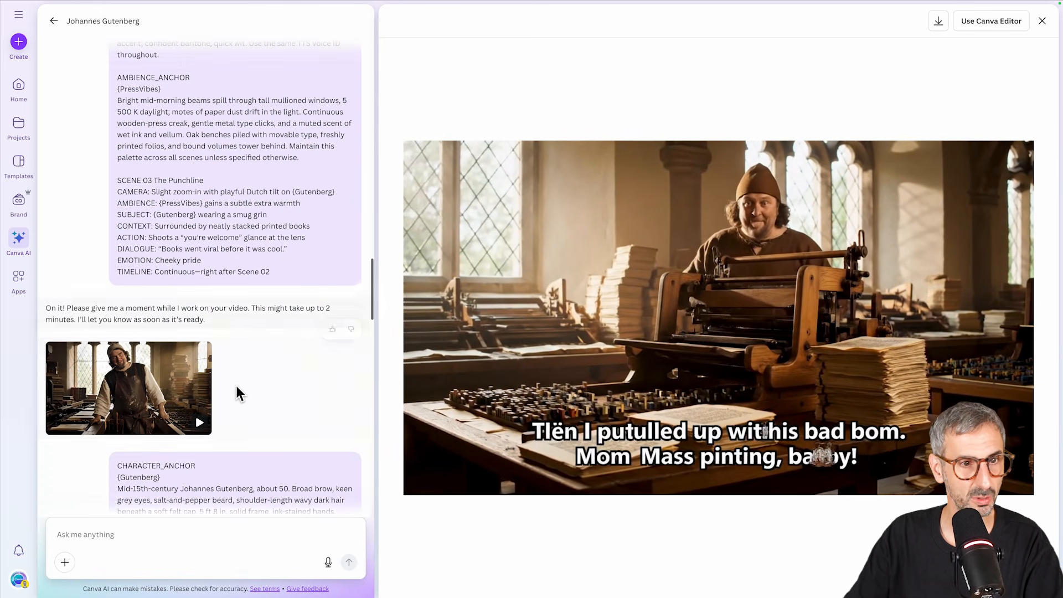
pyautogui.scroll(-3, 249, 359)
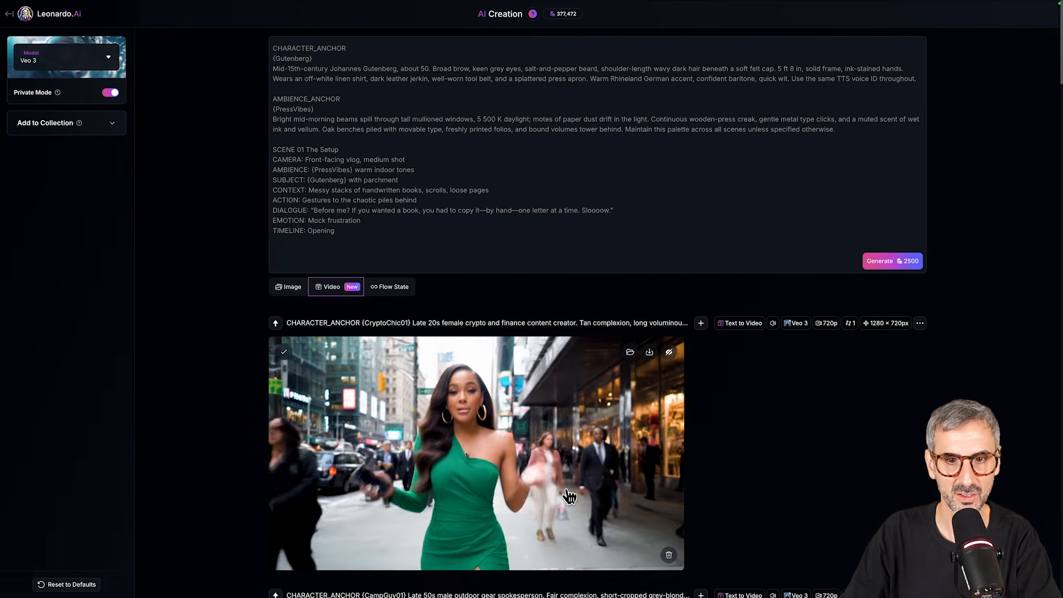
# Switch to Leonardo.Ai and browse the generation history for the Veo 3 Gutenberg clips
pyautogui.scroll(-8, 545, 426)
pyautogui.scroll(-20, 545, 426)
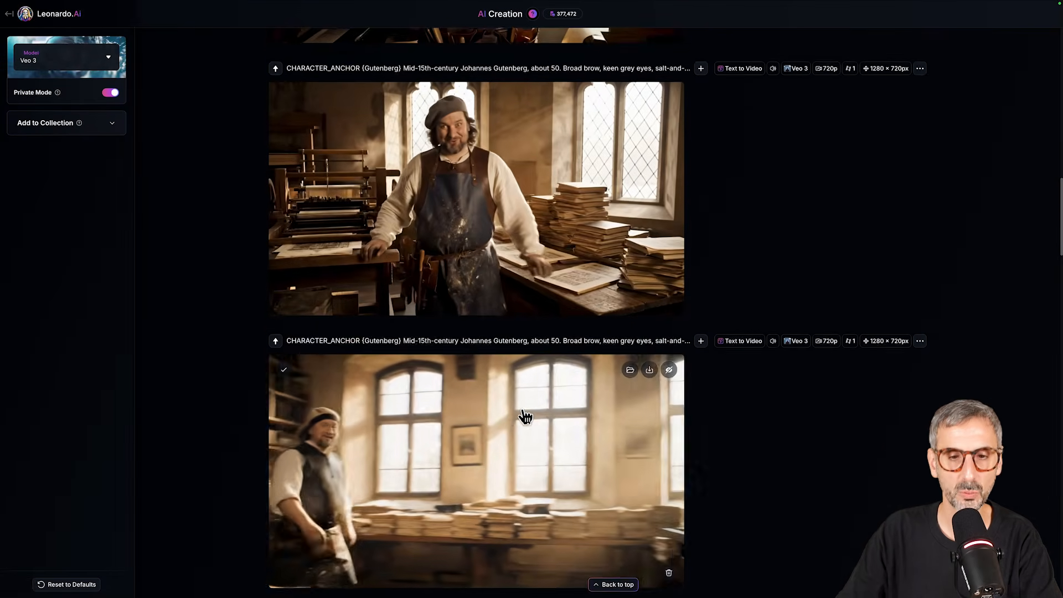
pyautogui.scroll(-1, 519, 410)
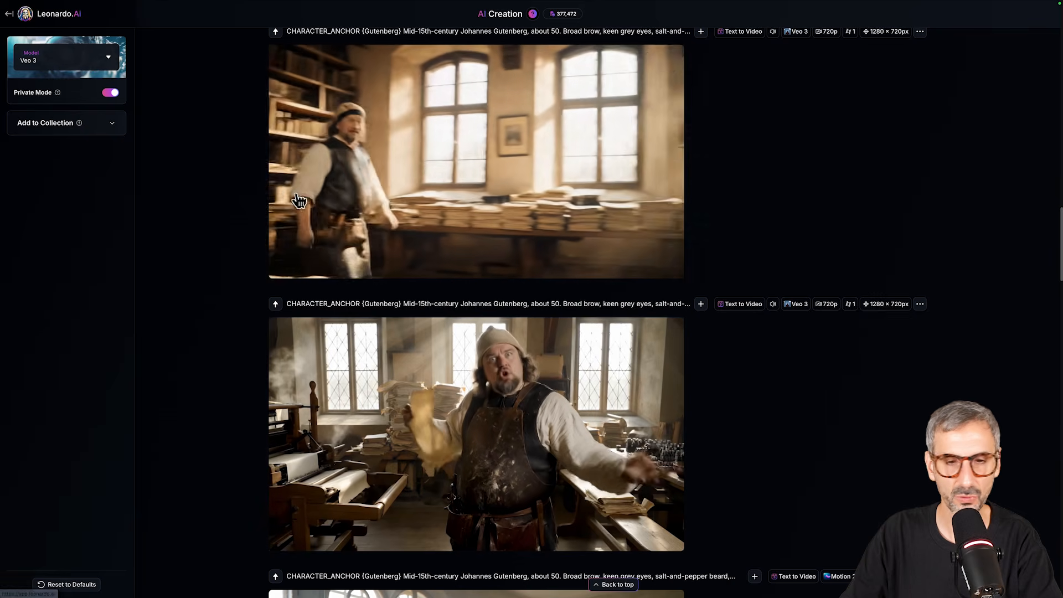
# Open Leonardo.Ai's Video creation page from its home page and look at the model choices, including Veo 3
pyautogui.click(26, 14)
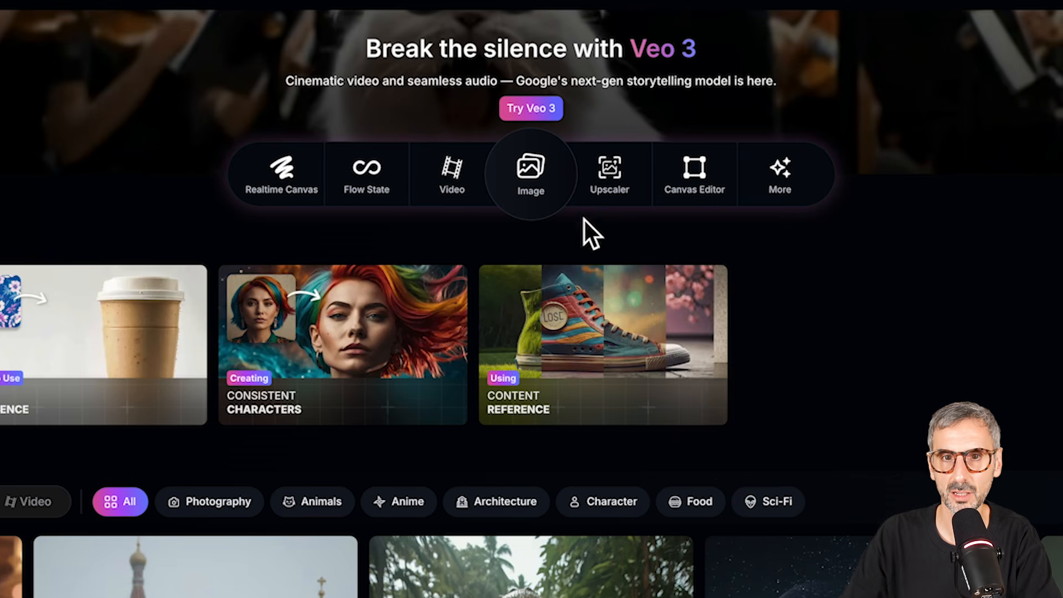
pyautogui.click(452, 185)
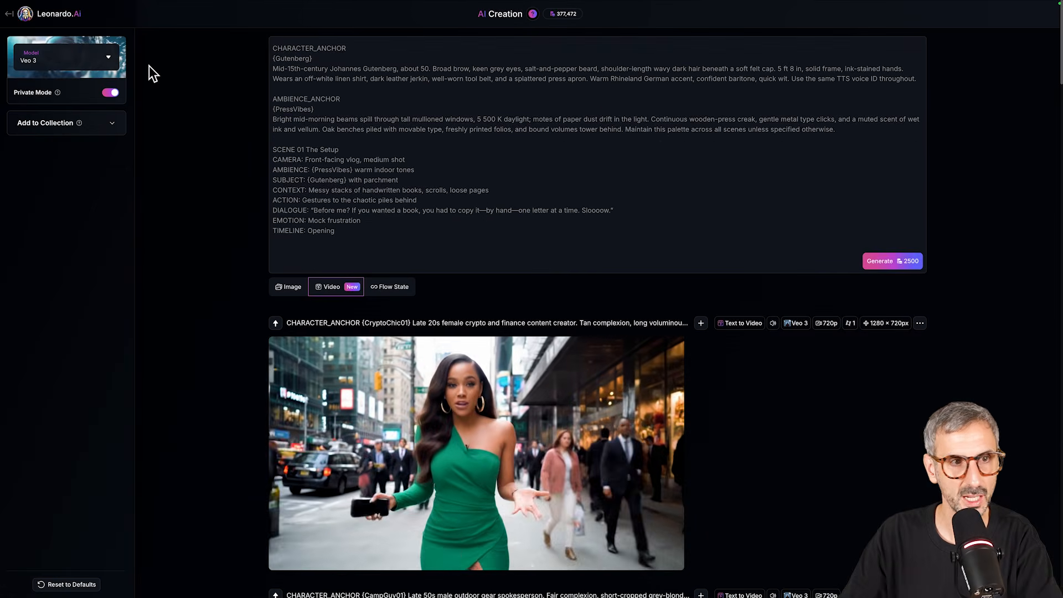
pyautogui.click(71, 61)
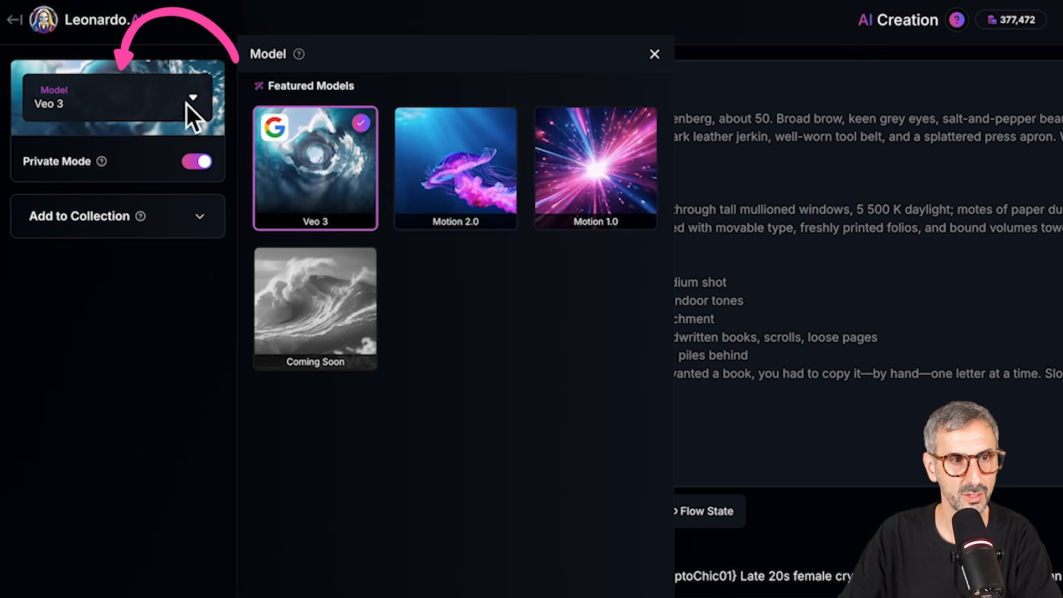
pyautogui.click(198, 108)
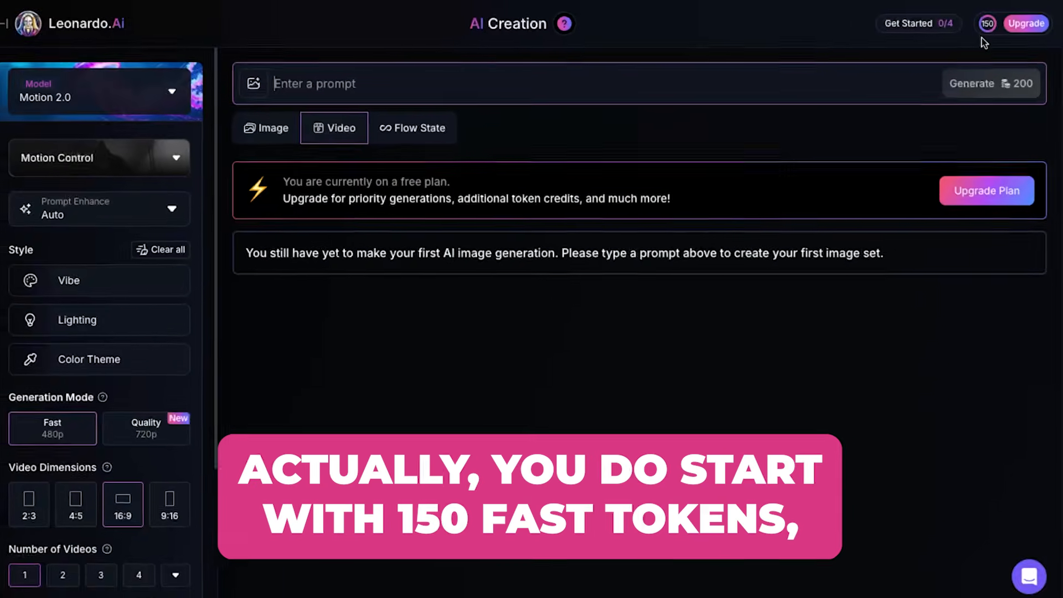
# Check the free plan's Fast Tokens allowance, and the token balance of the account with the Gutenberg prompt
pyautogui.click(994, 23)
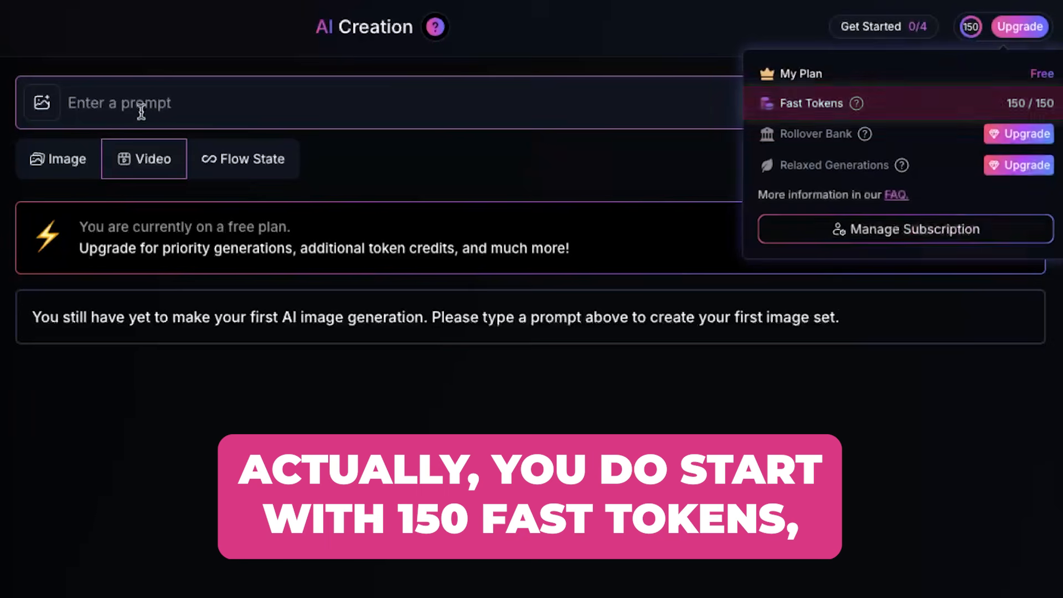
pyautogui.click(126, 176)
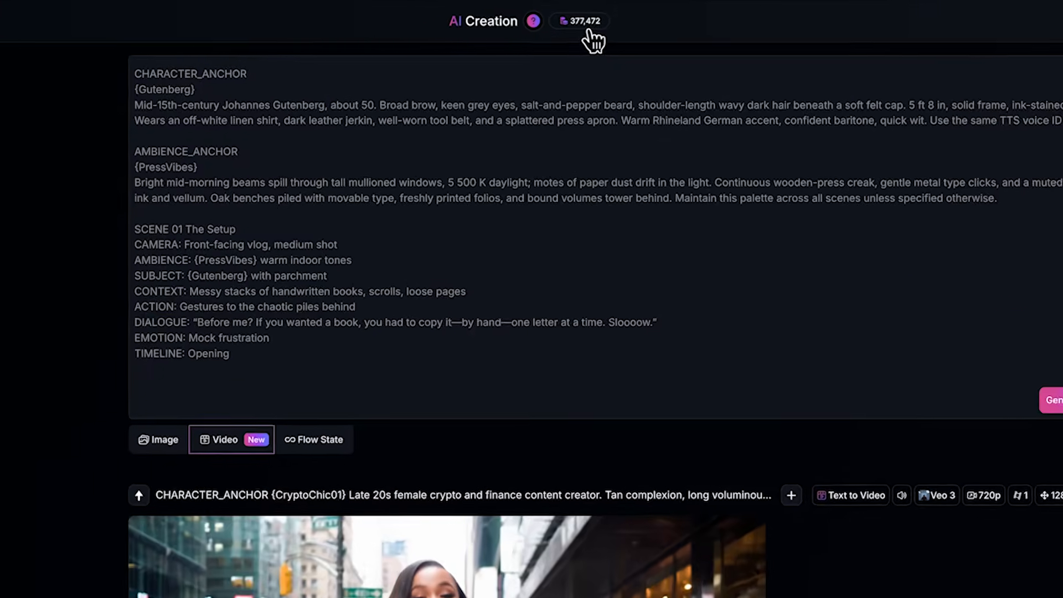
pyautogui.click(573, 14)
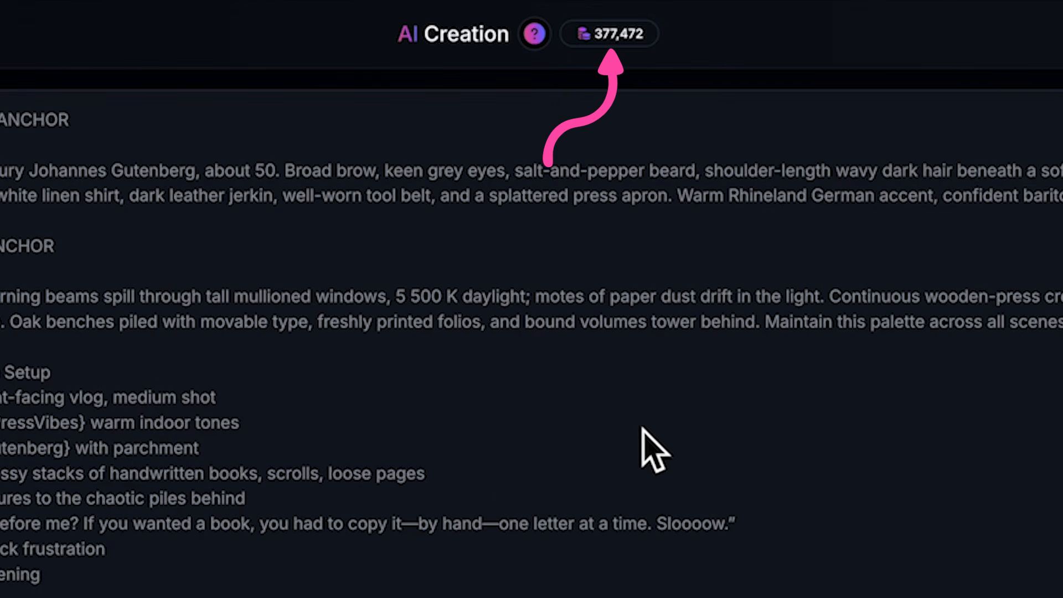
pyautogui.moveTo(611, 42)
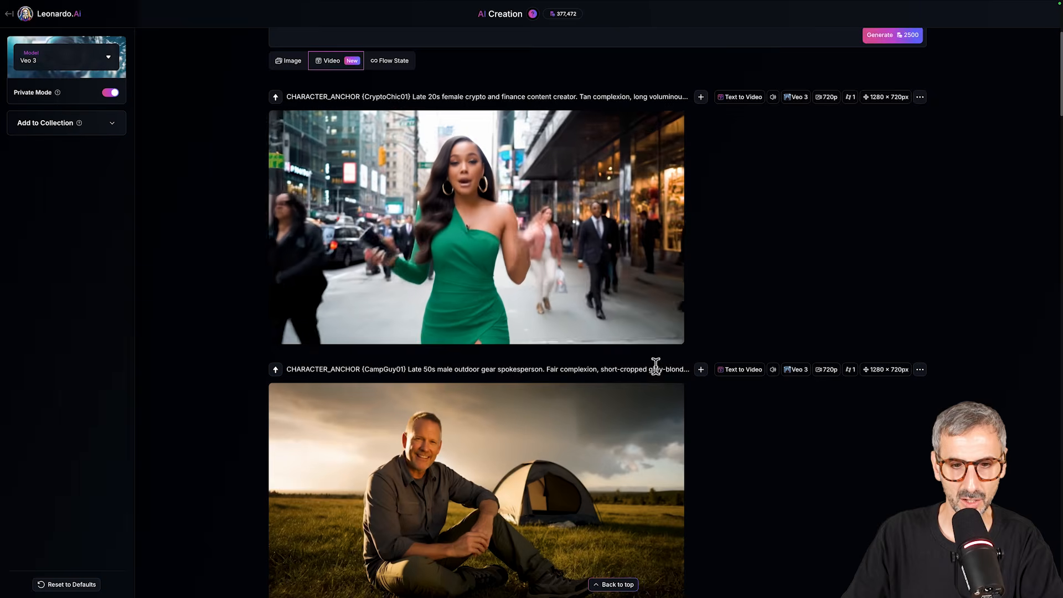
# Find the Gutenberg clip with the parchment in the generation history, play it enlarged and close the preview
pyautogui.scroll(-5, 656, 370)
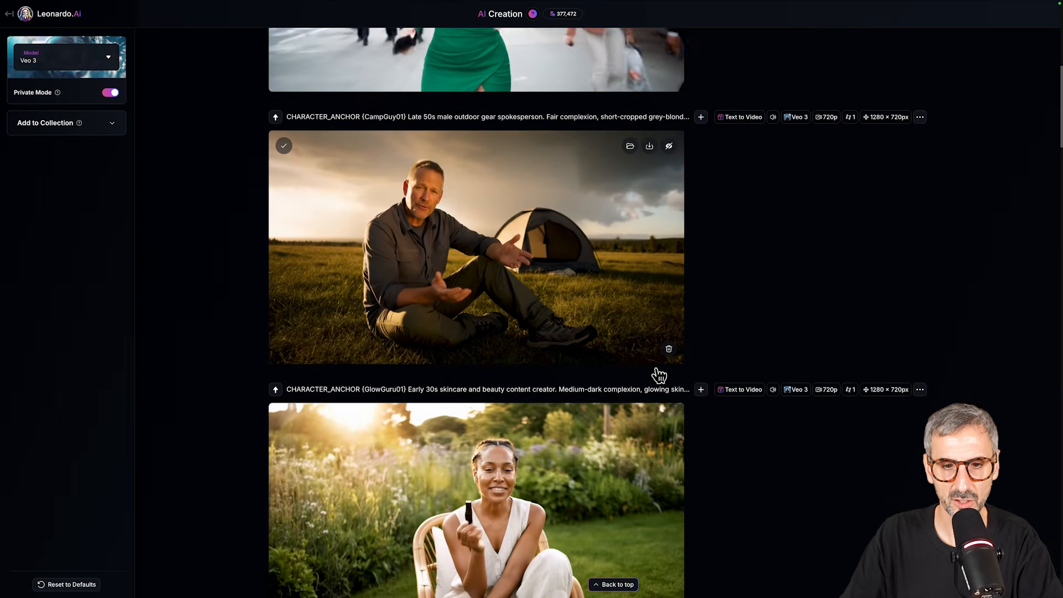
pyautogui.scroll(-10, 659, 375)
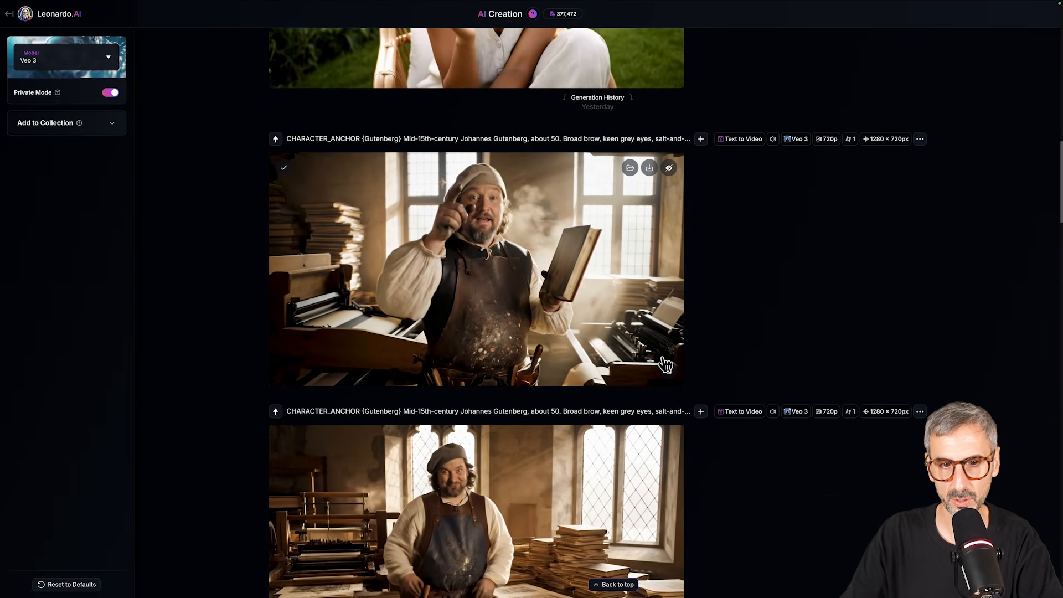
pyautogui.scroll(-6, 666, 364)
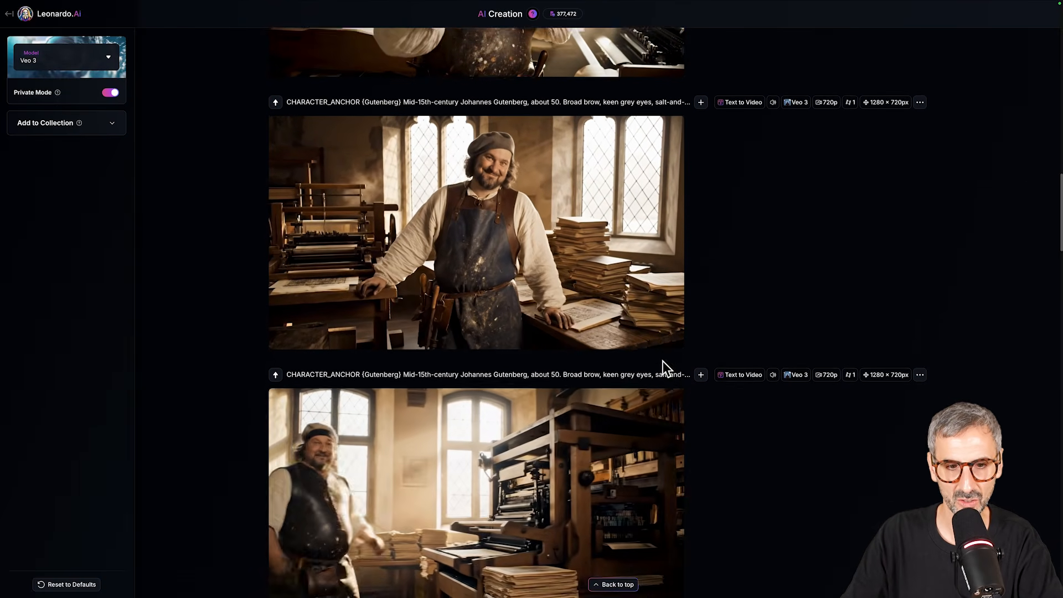
pyautogui.scroll(-5, 662, 361)
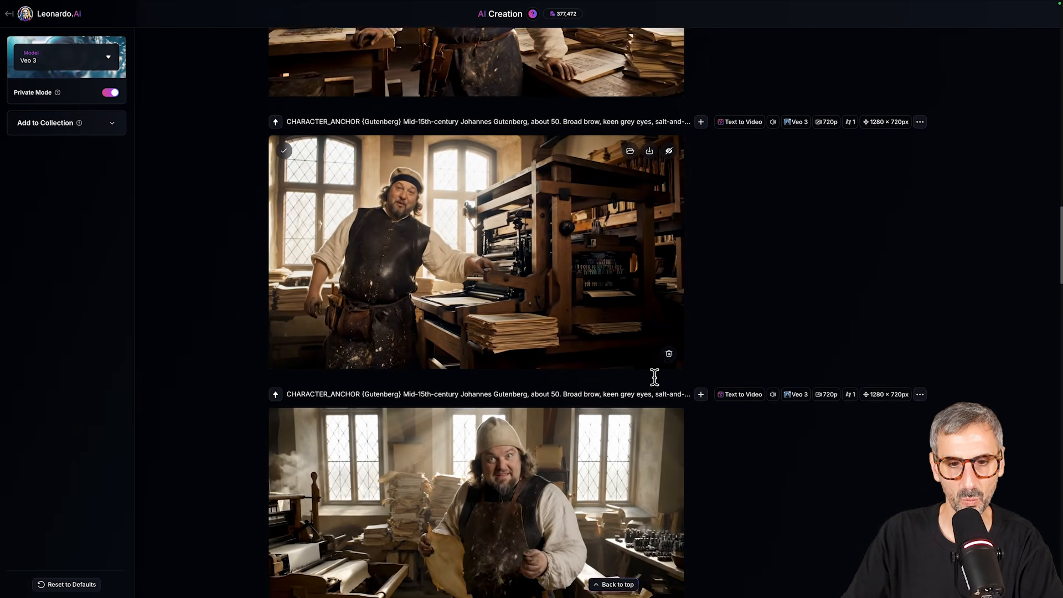
pyautogui.scroll(-5, 655, 377)
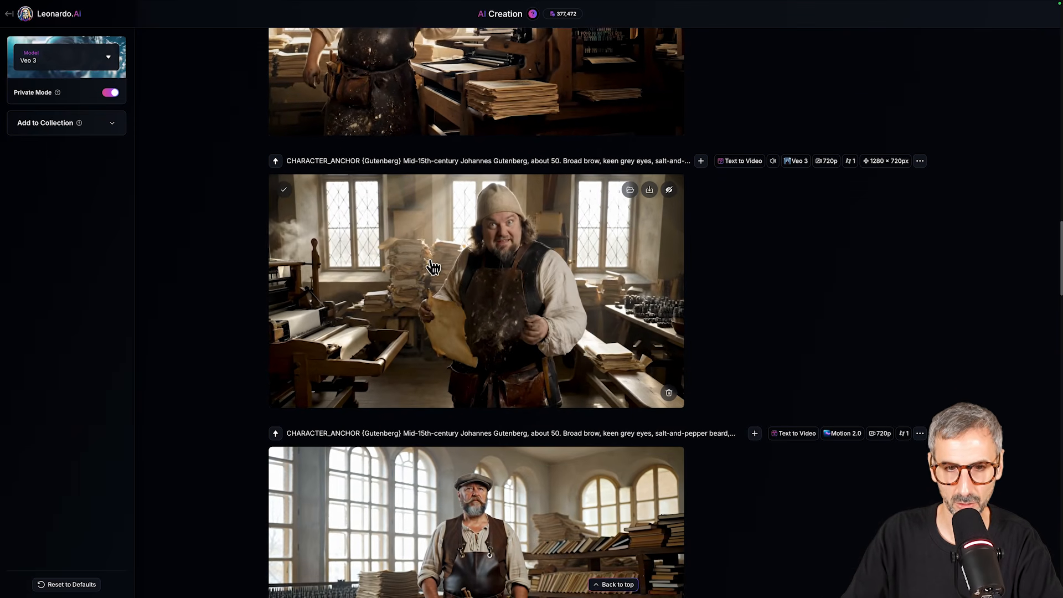
pyautogui.click(430, 268)
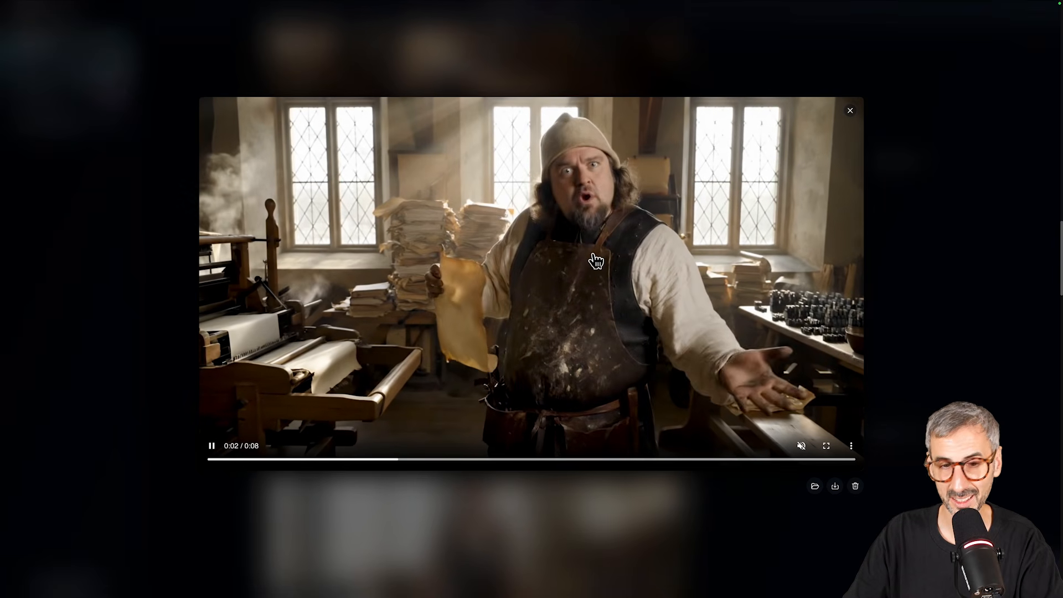
pyautogui.click(850, 111)
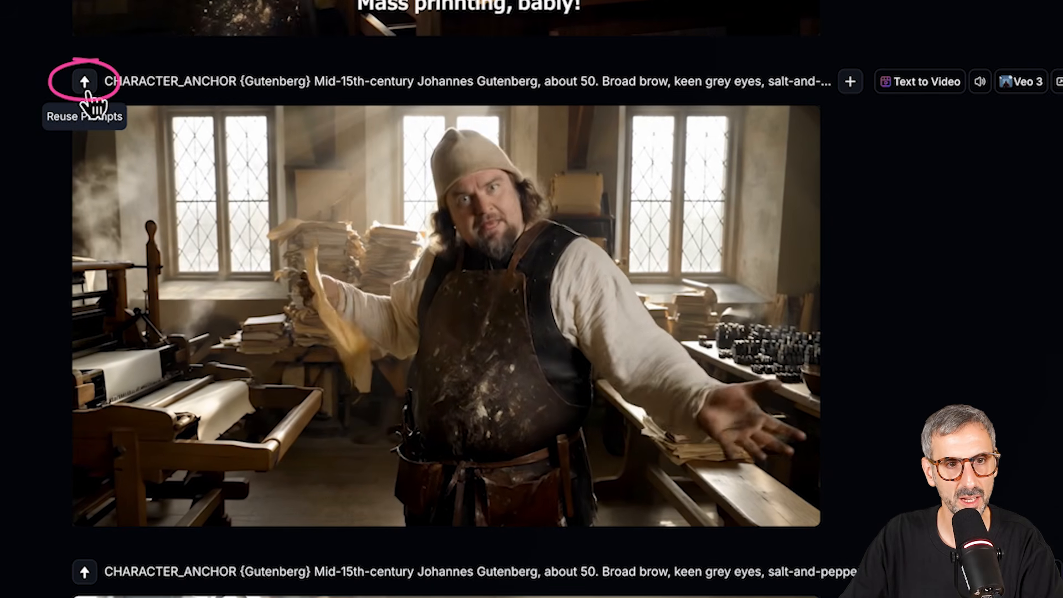
# Reuse the parchment clip's SCENE 01 The Setup prompt and highlight its full text from CHARACTER_ANCHOR through TIMELINE
pyautogui.click(84, 81)
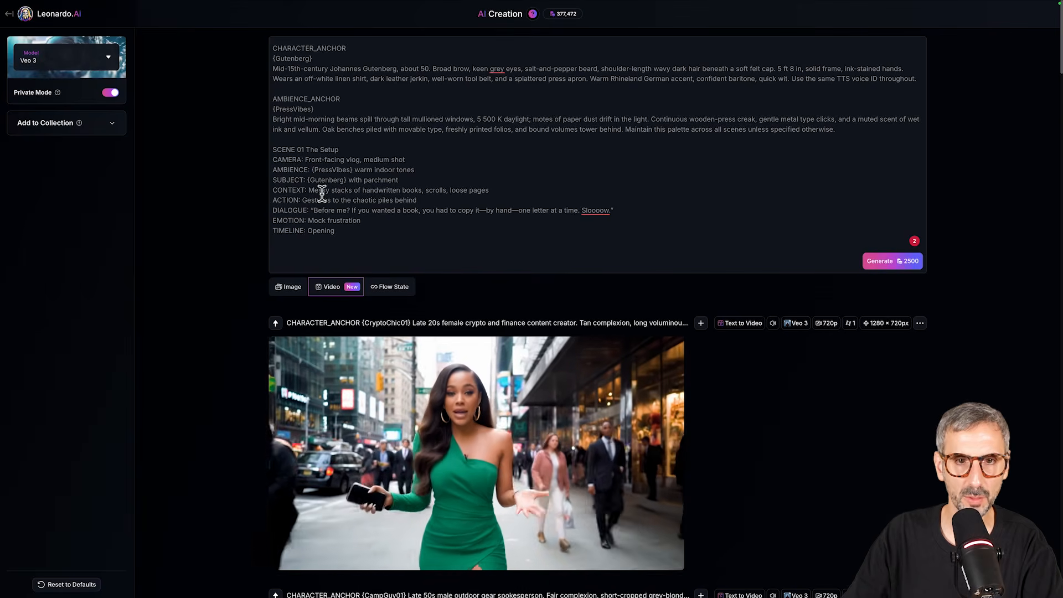
pyautogui.moveTo(429, 260); pyautogui.dragTo(272, 44)
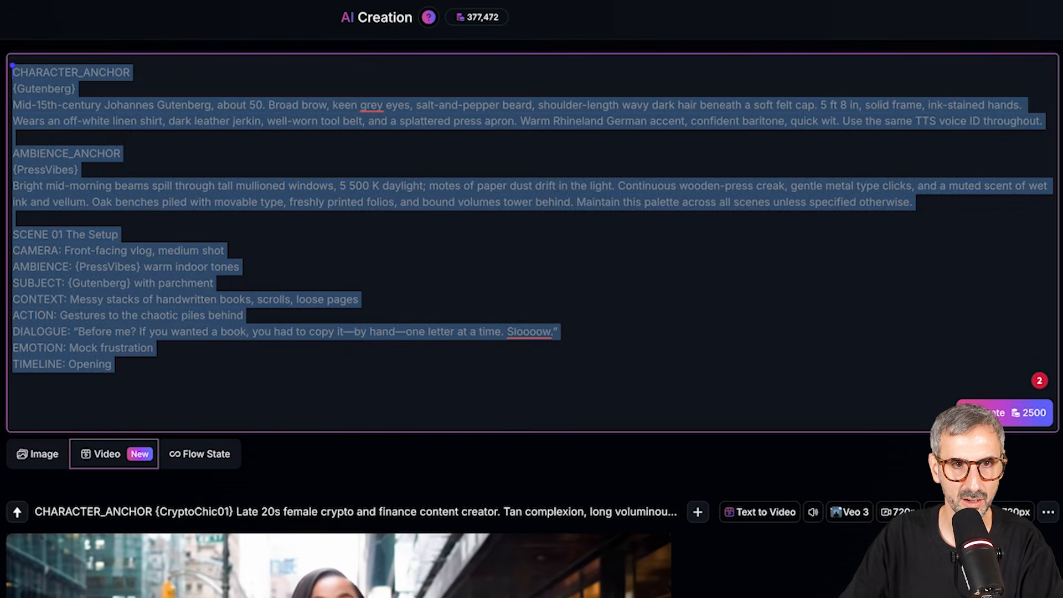
pyautogui.click(258, 384)
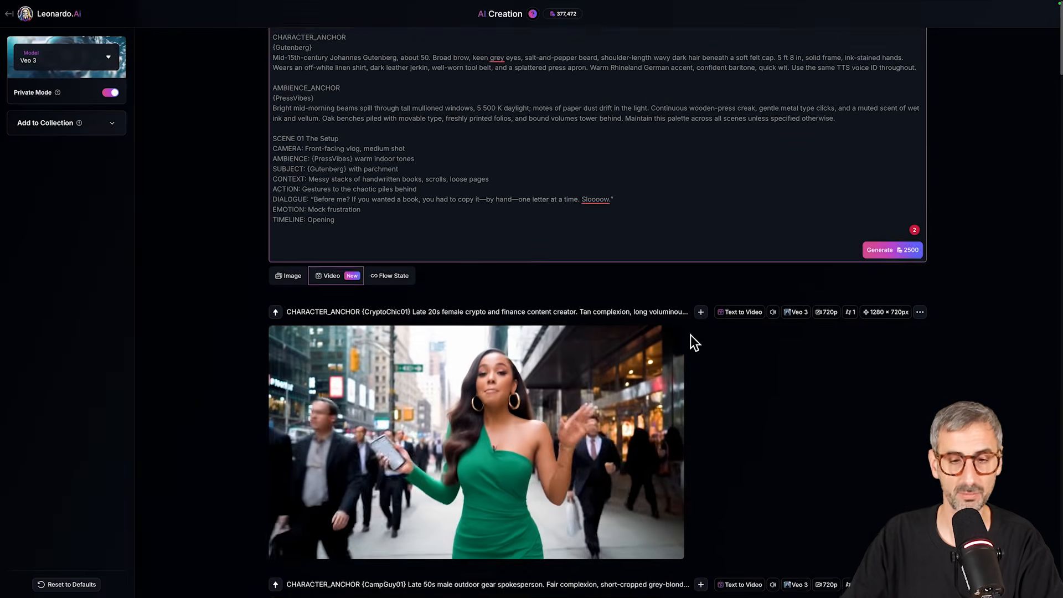
# Compare Gutenberg's appearance, room and captions across the parchment clip, the printing press clip and the newer Veo 3 clips
pyautogui.scroll(-20, 696, 559)
pyautogui.scroll(-3, 674, 334)
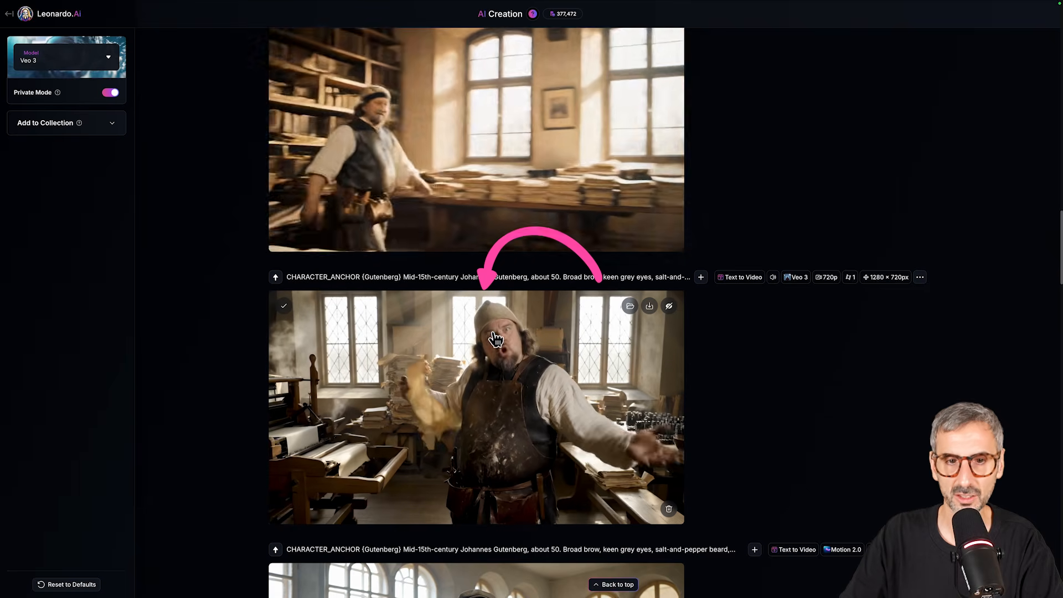
pyautogui.scroll(2, 493, 337)
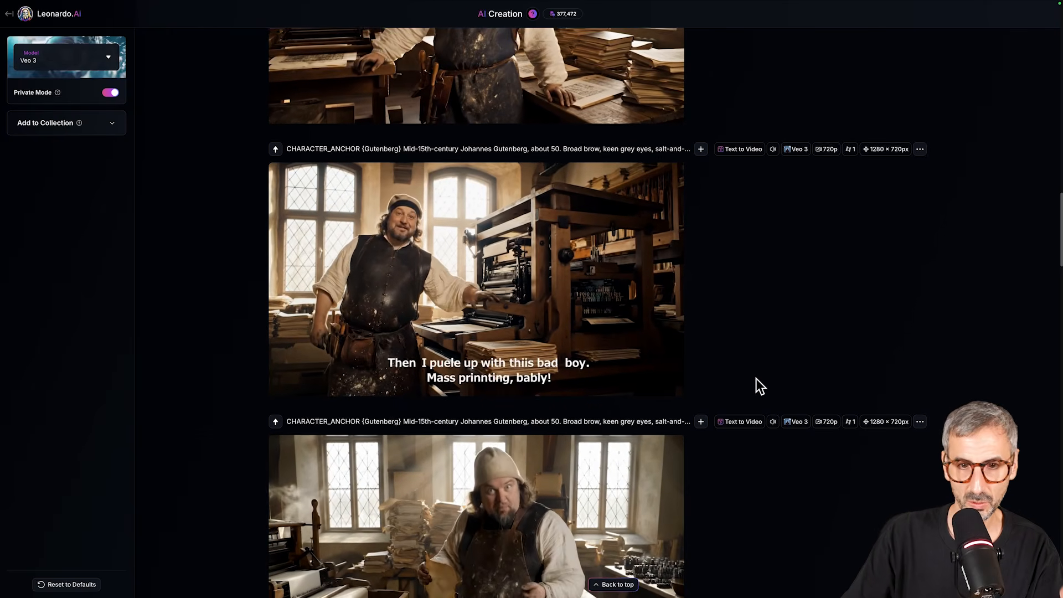
pyautogui.scroll(1, 757, 378)
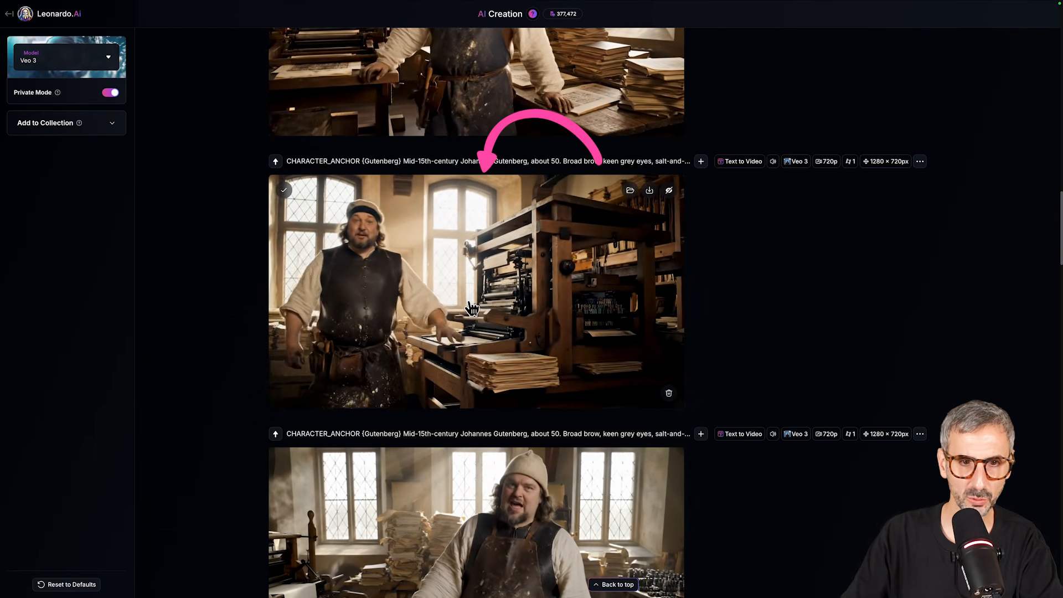
pyautogui.scroll(3, 465, 318)
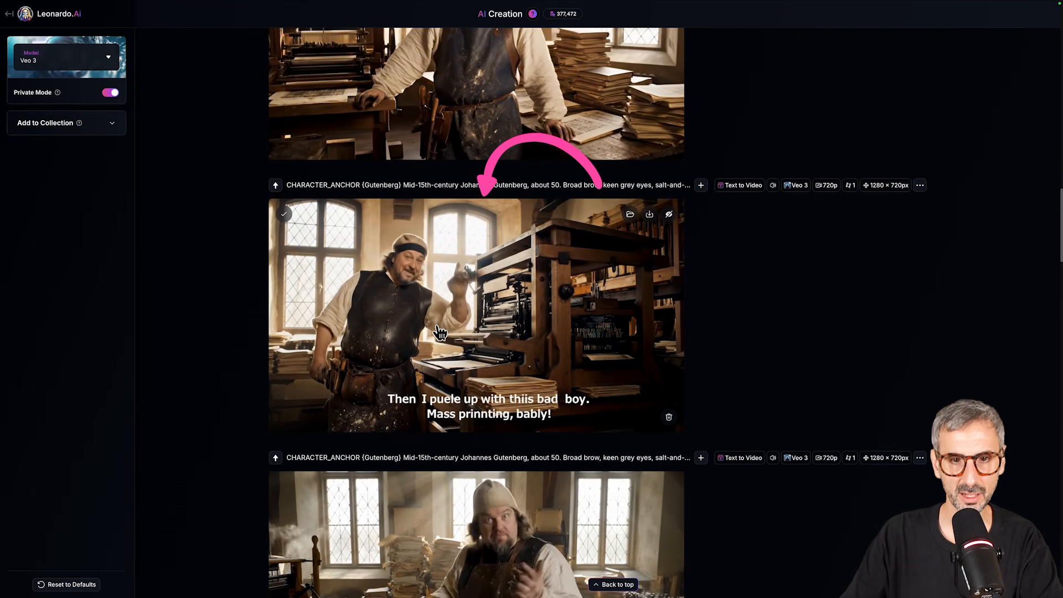
pyautogui.scroll(8, 450, 221)
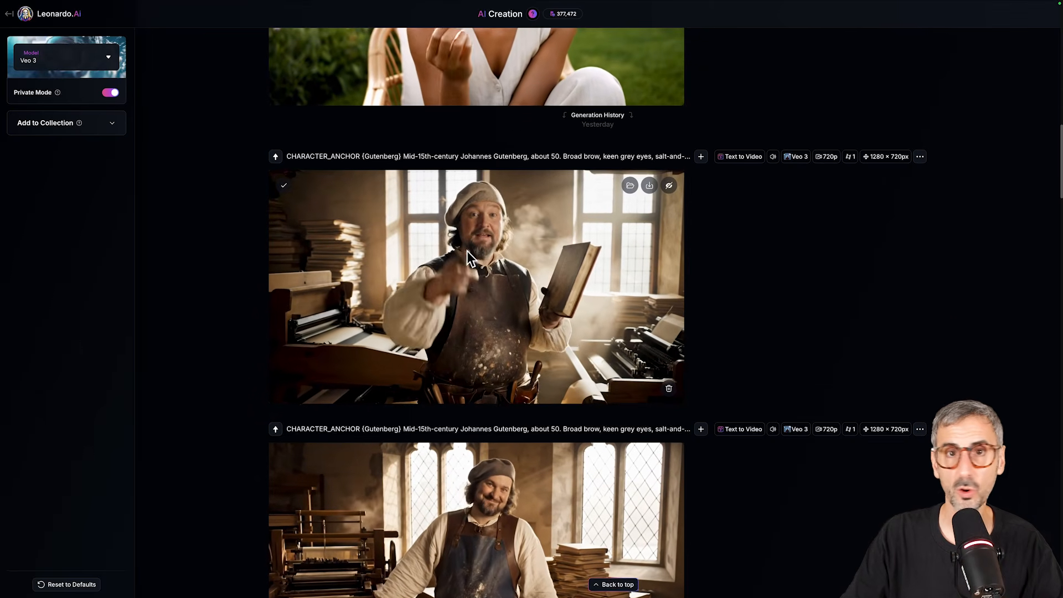
# Find SCENE 03 The Punchline in the ChatGPT conversation, highlight its text through TIMELINE, and return to Leonardo.Ai's generation history
pyautogui.scroll(-2, 468, 252)
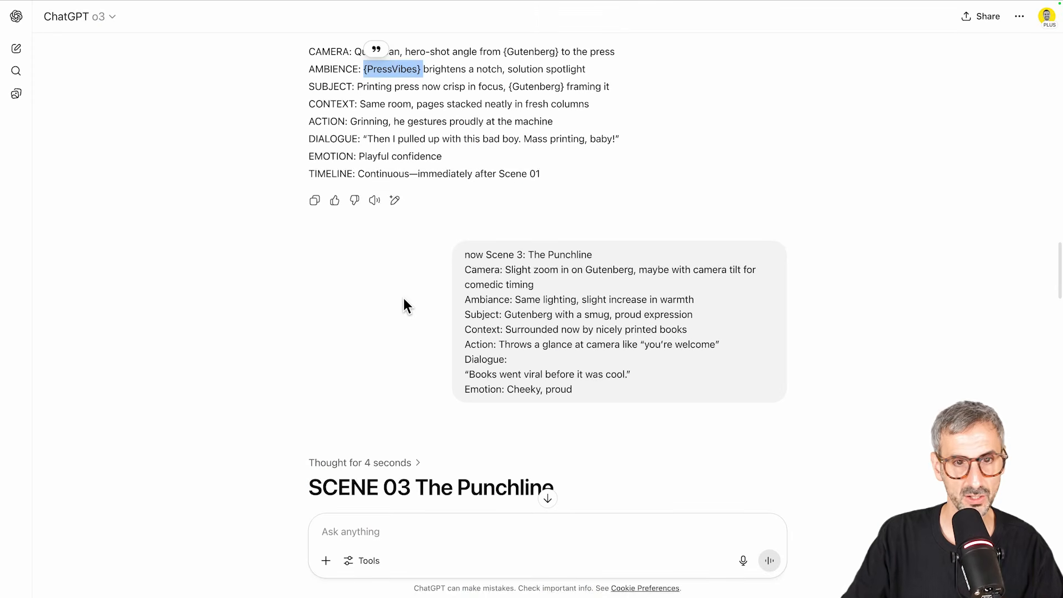
pyautogui.scroll(-4, 404, 300)
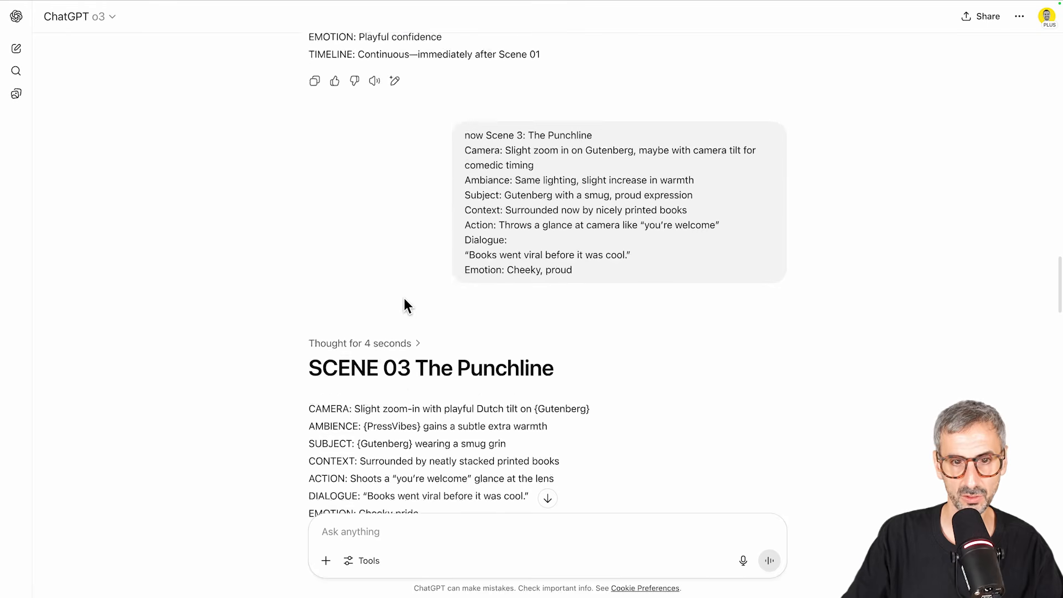
pyautogui.moveTo(310, 249); pyautogui.dragTo(554, 447)
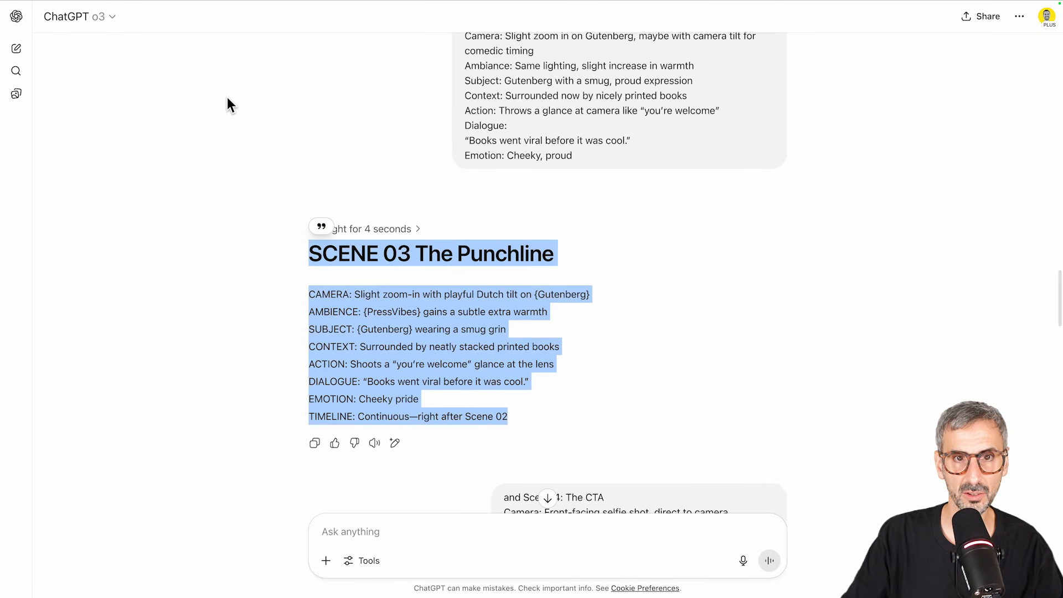
pyautogui.hotkey('ctrl', 'Left')
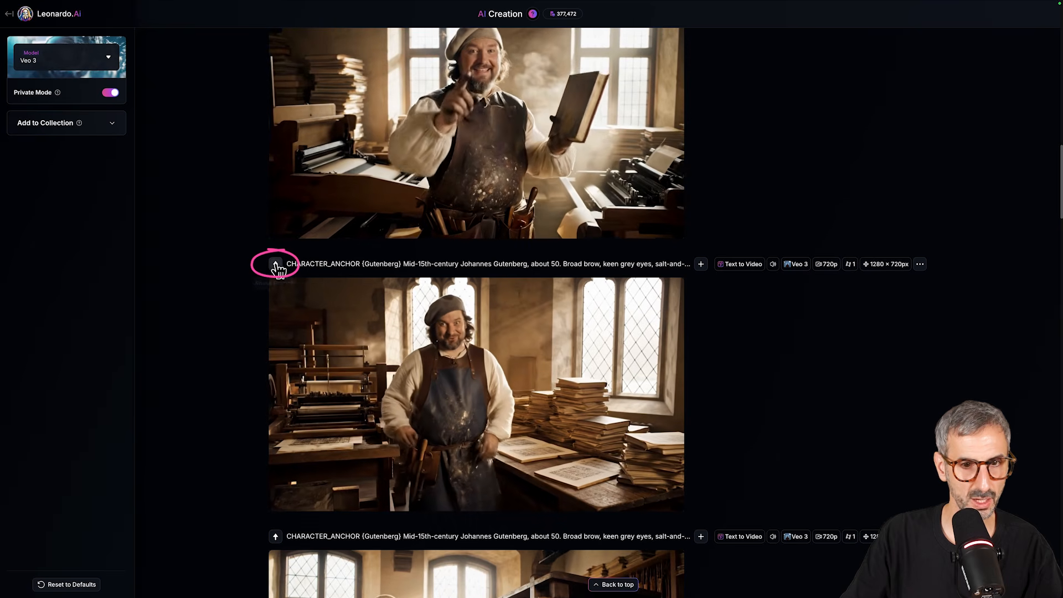
# Reuse the prompt of the Gutenberg clip with stacked books and highlight its anchors and the SCENE 03 The Punchline text
pyautogui.click(276, 264)
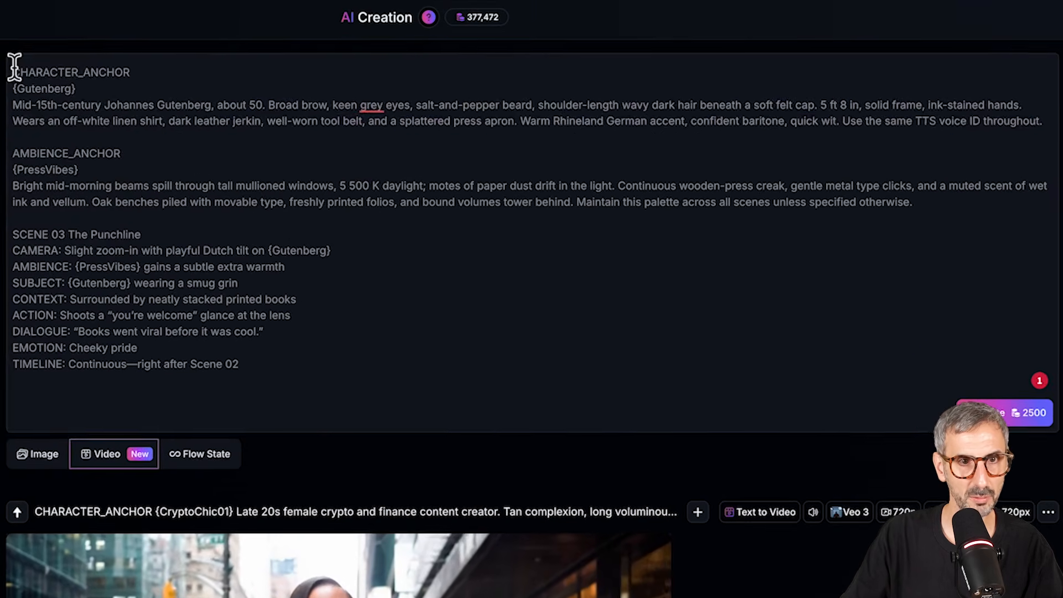
pyautogui.moveTo(164, 54); pyautogui.dragTo(482, 168)
pyautogui.moveTo(416, 329); pyautogui.dragTo(403, 319)
pyautogui.moveTo(355, 390); pyautogui.dragTo(14, 234)
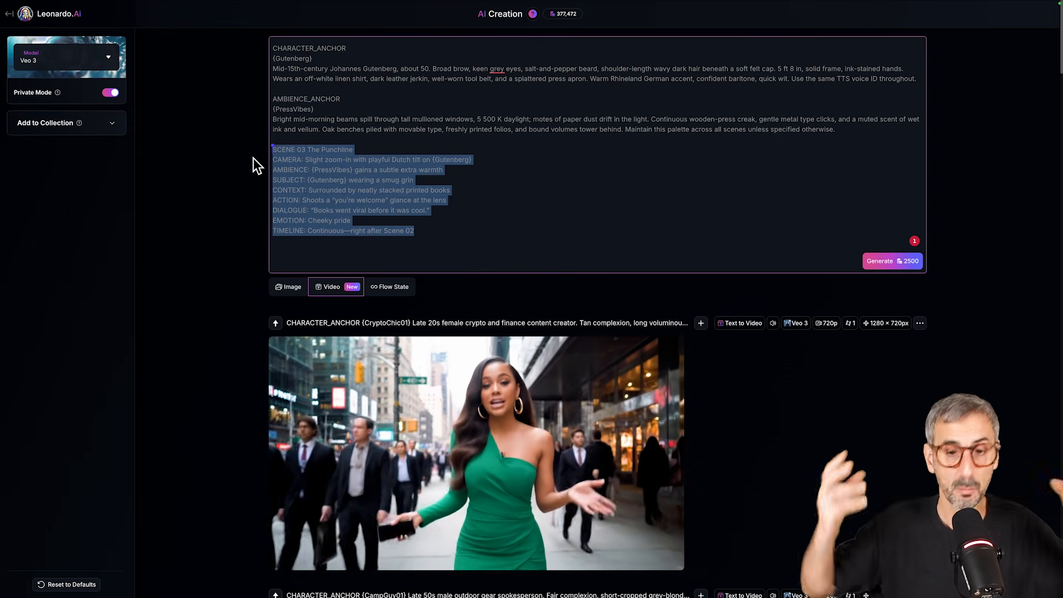
# Return to the Punchline clip in the generation history and compare it with the clip of Gutenberg holding a book
pyautogui.scroll(-10, 638, 403)
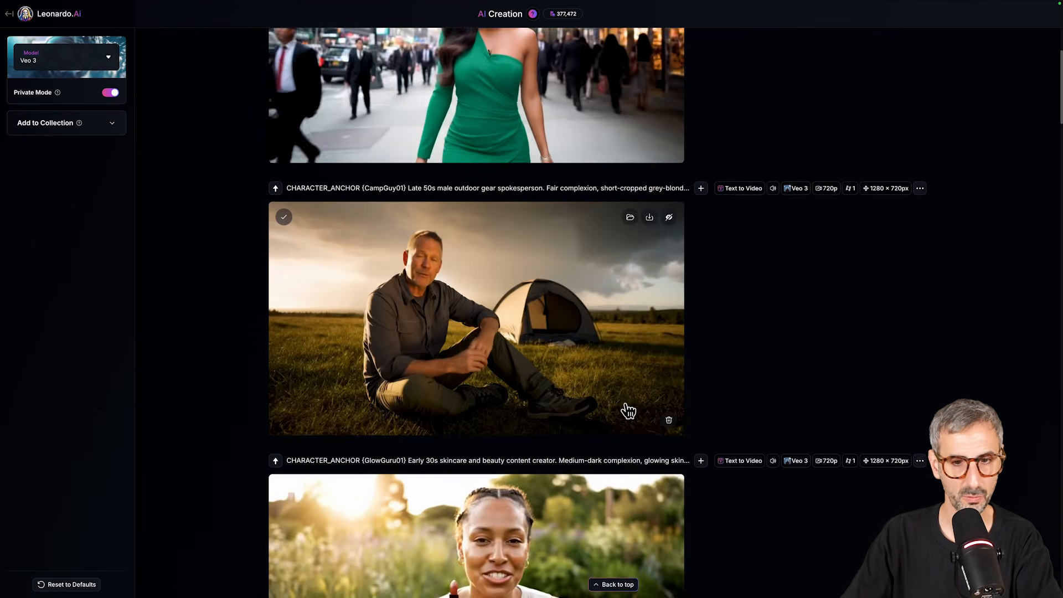
pyautogui.scroll(-5, 638, 405)
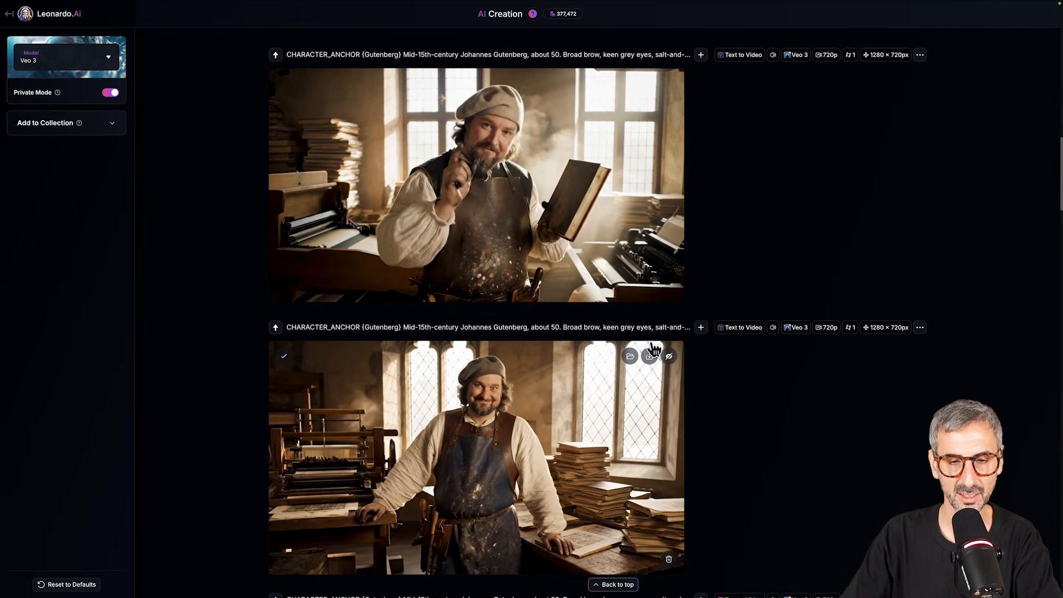
pyautogui.scroll(-2, 642, 333)
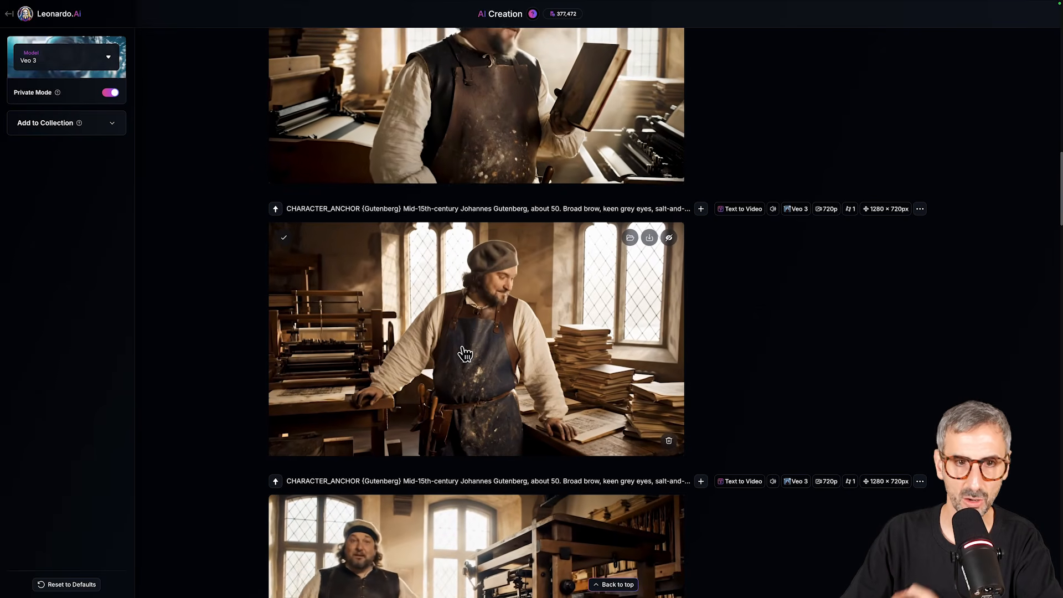
pyautogui.scroll(2, 605, 403)
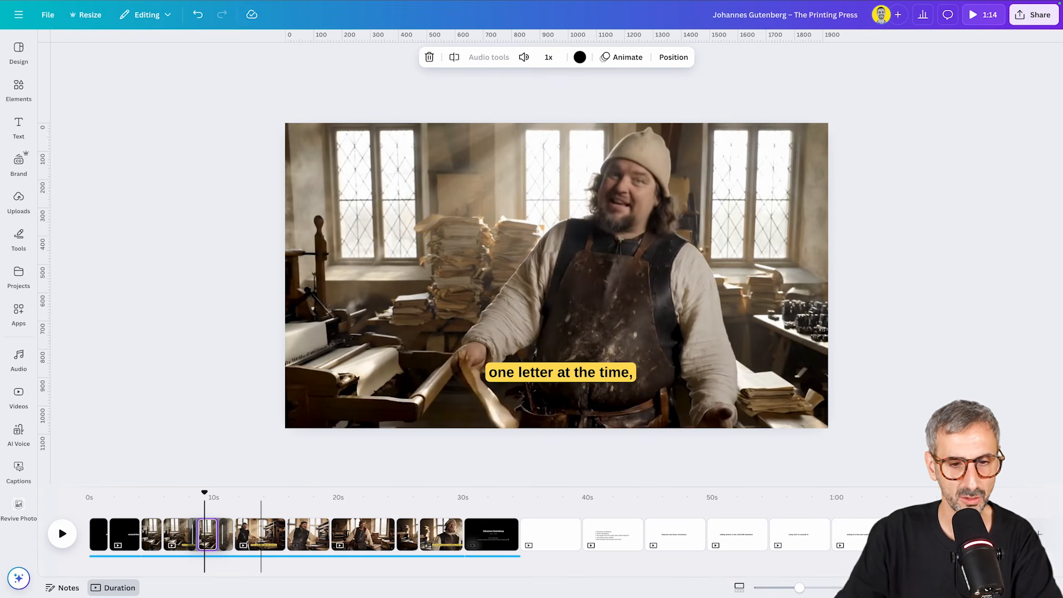
# In the Canva design, enlarge the timeline and look through the text options with the playhead on the "Before me?" caption at 4.6 s
pyautogui.moveTo(225, 489); pyautogui.dragTo(263, 389)
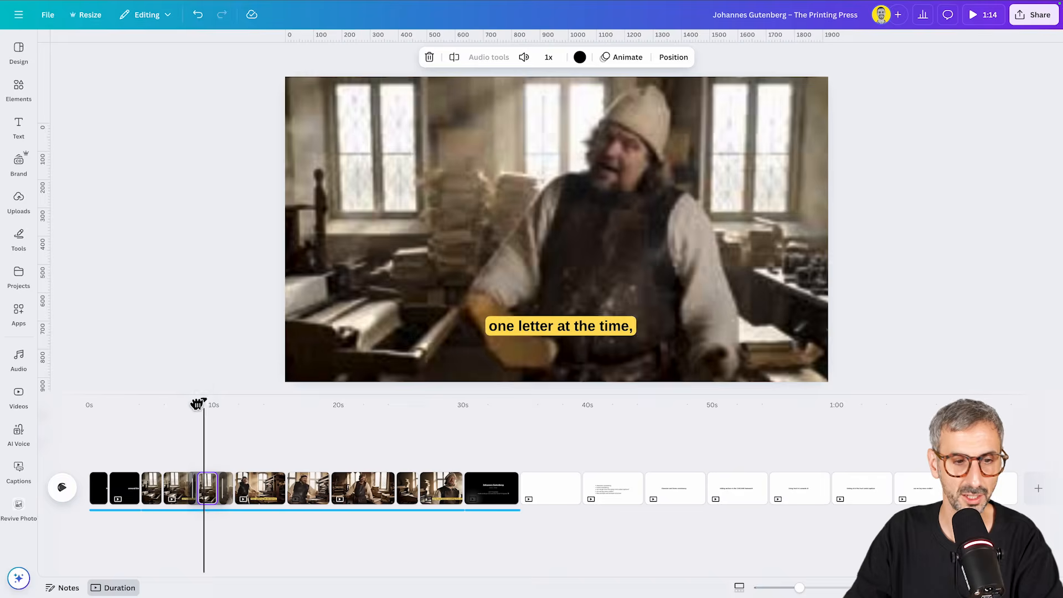
pyautogui.moveTo(201, 406); pyautogui.dragTo(231, 413)
pyautogui.click(19, 360)
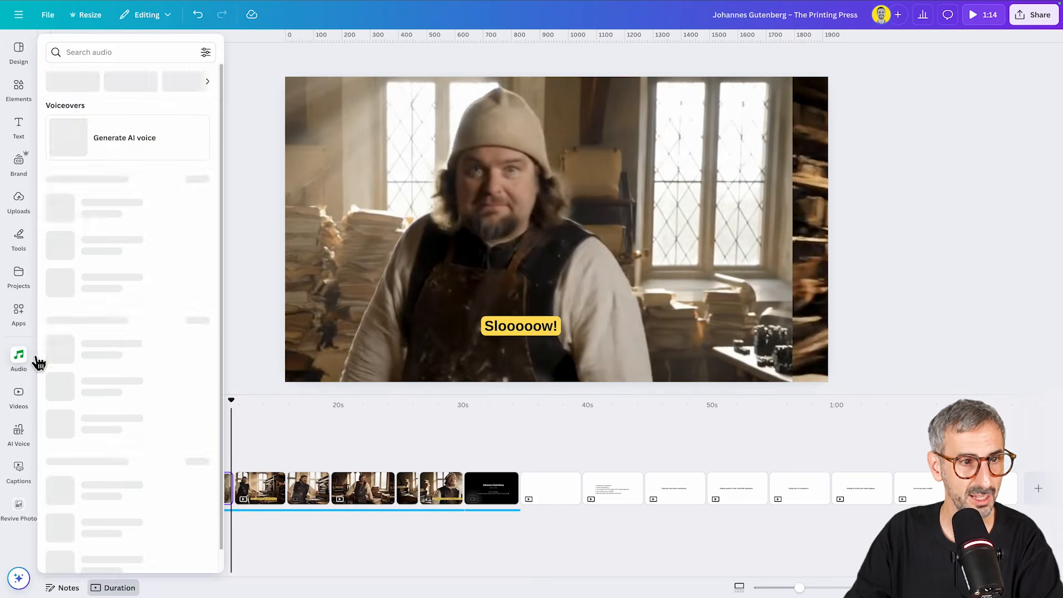
pyautogui.click(20, 392)
pyautogui.click(11, 141)
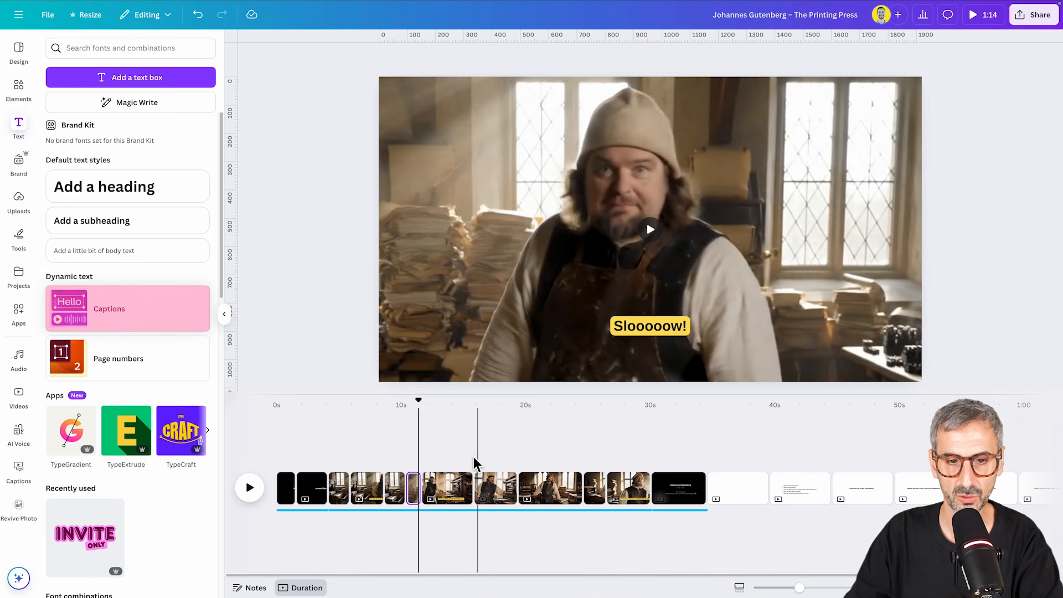
pyautogui.moveTo(417, 400); pyautogui.dragTo(335, 400)
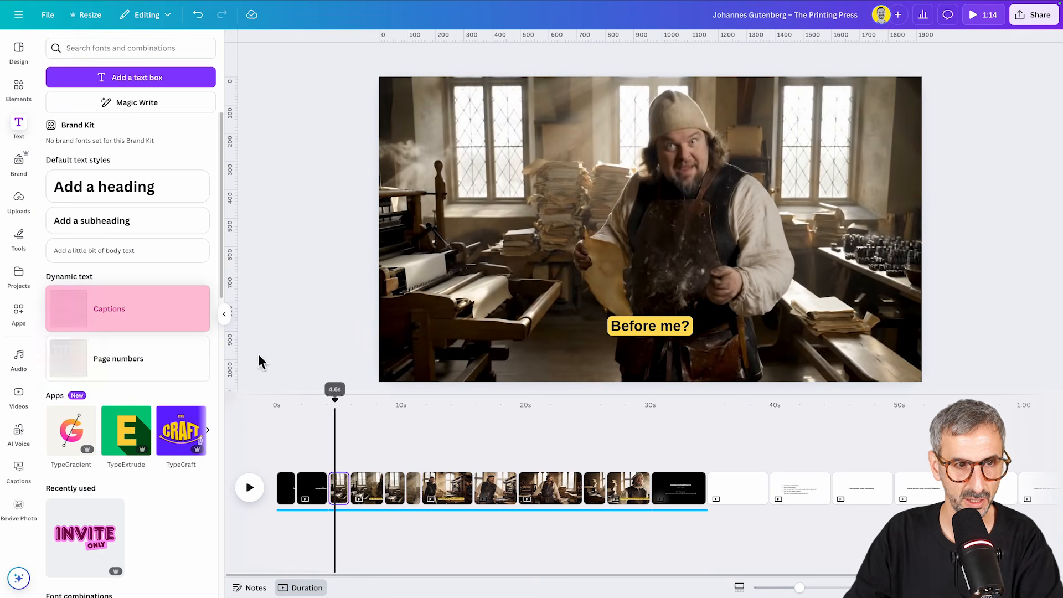
# Open the automatic Captions feature and review its selection of suitable videos with speech and the option to generate captions
pyautogui.click(149, 314)
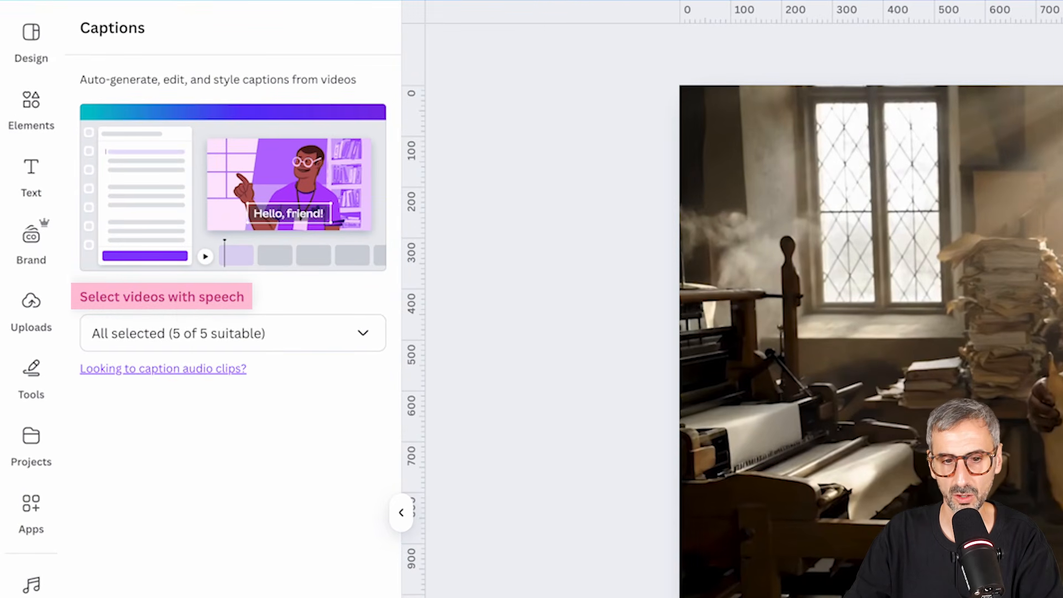
pyautogui.click(361, 334)
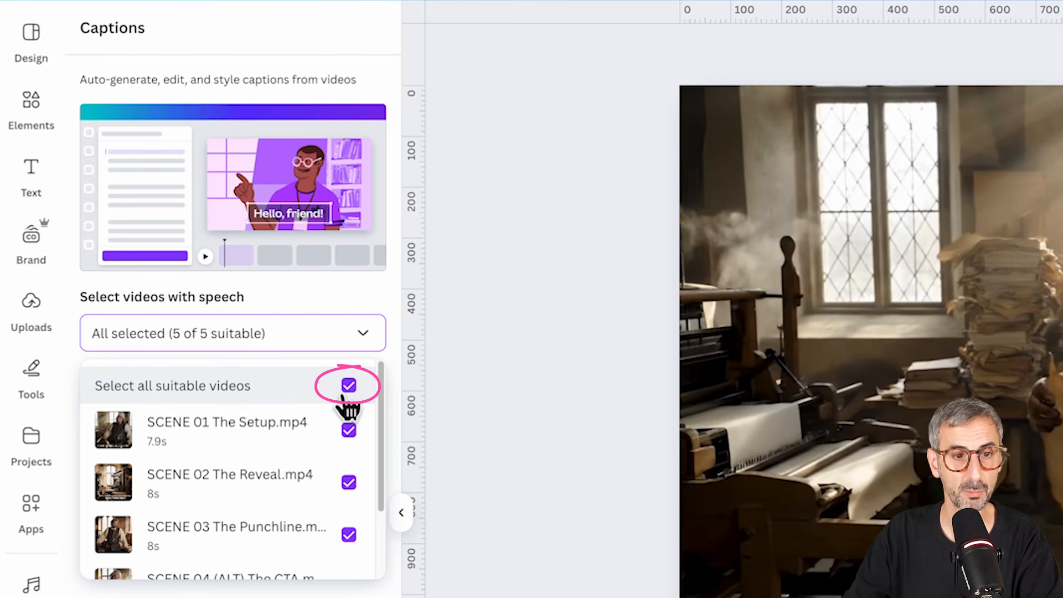
pyautogui.scroll(-2, 345, 437)
pyautogui.click(116, 581)
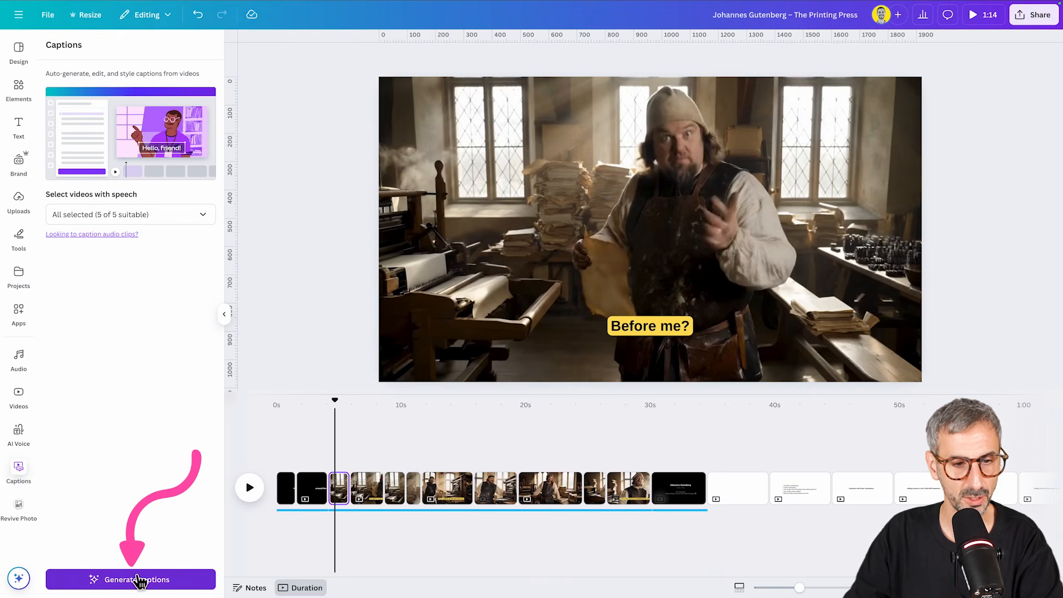
# Place a horizontal guide near the top edge of the "one letter at the time," caption and check caption placement across the timeline
pyautogui.moveTo(334, 398); pyautogui.dragTo(390, 417)
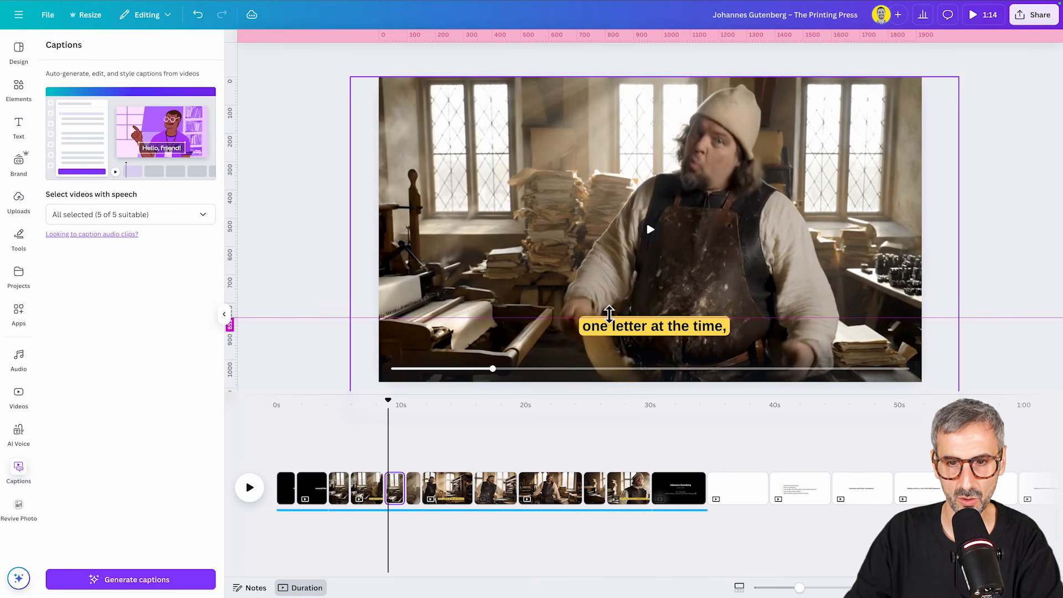
pyautogui.moveTo(609, 314); pyautogui.dragTo(611, 314)
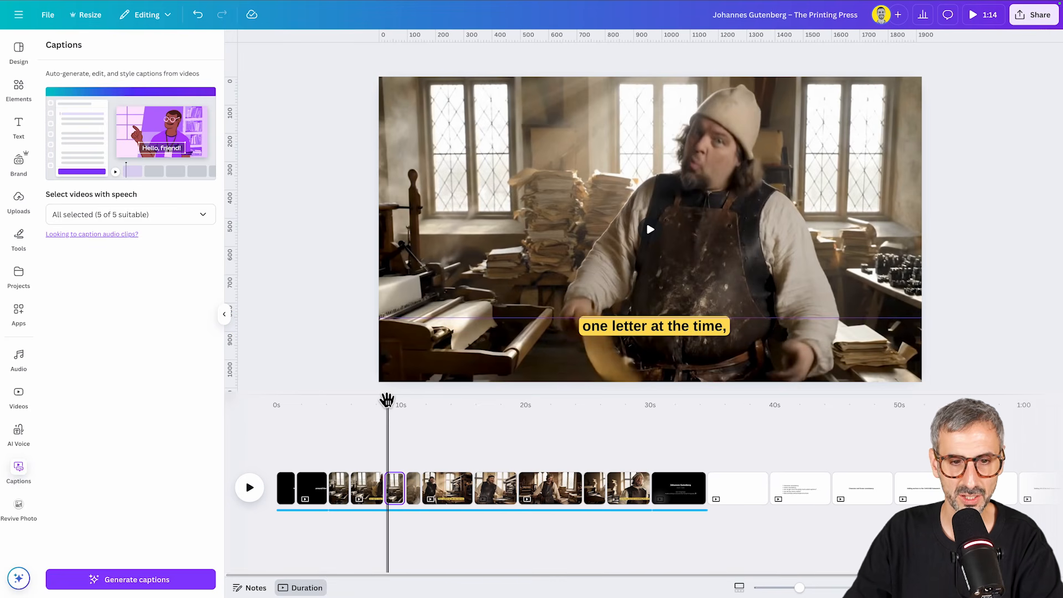
pyautogui.moveTo(387, 399); pyautogui.dragTo(444, 403)
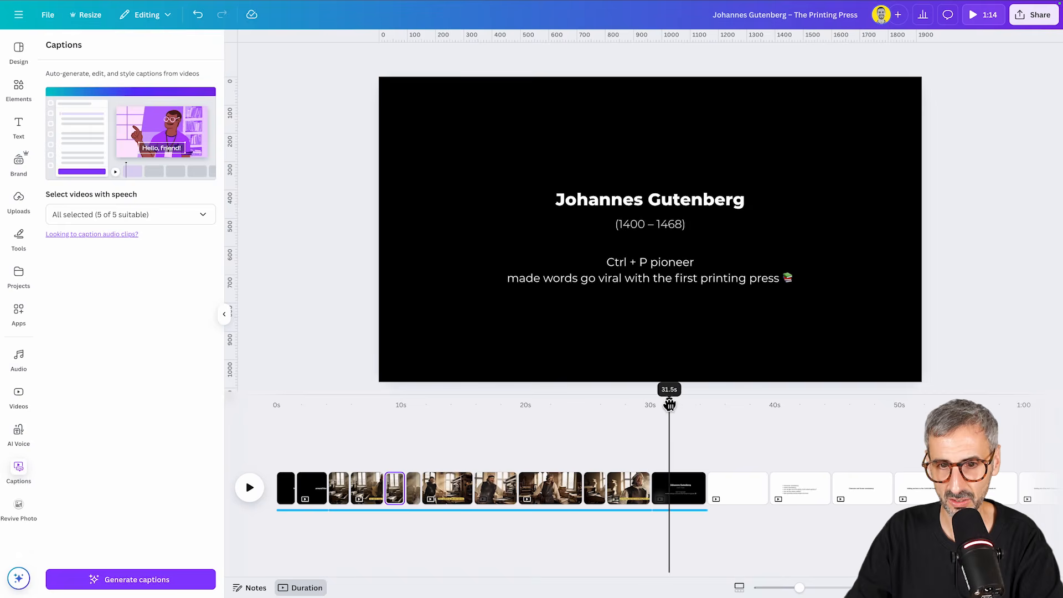
pyautogui.moveTo(669, 404); pyautogui.dragTo(366, 403)
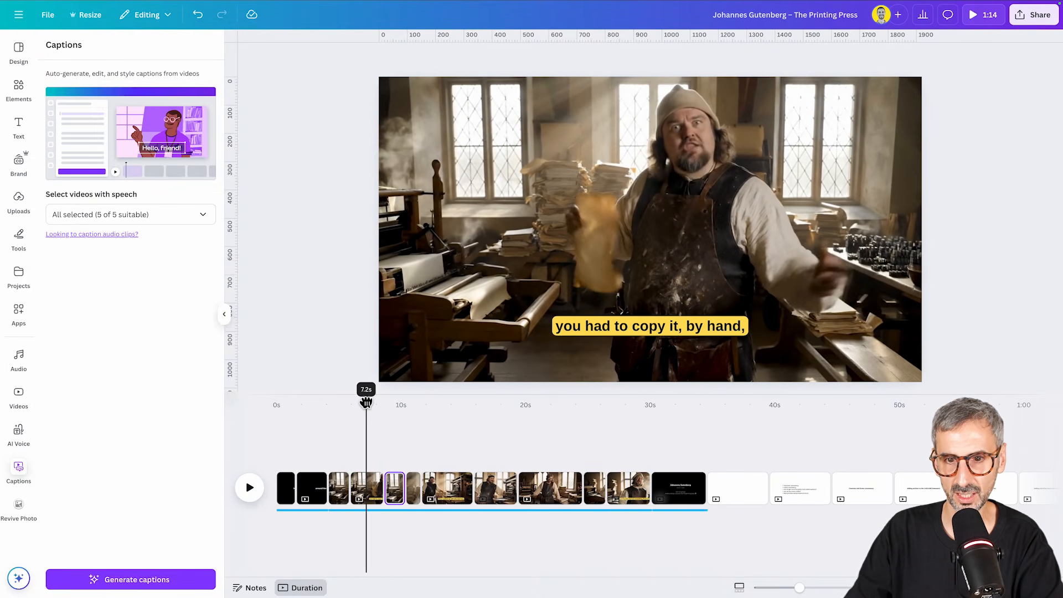
pyautogui.moveTo(375, 403); pyautogui.dragTo(414, 401)
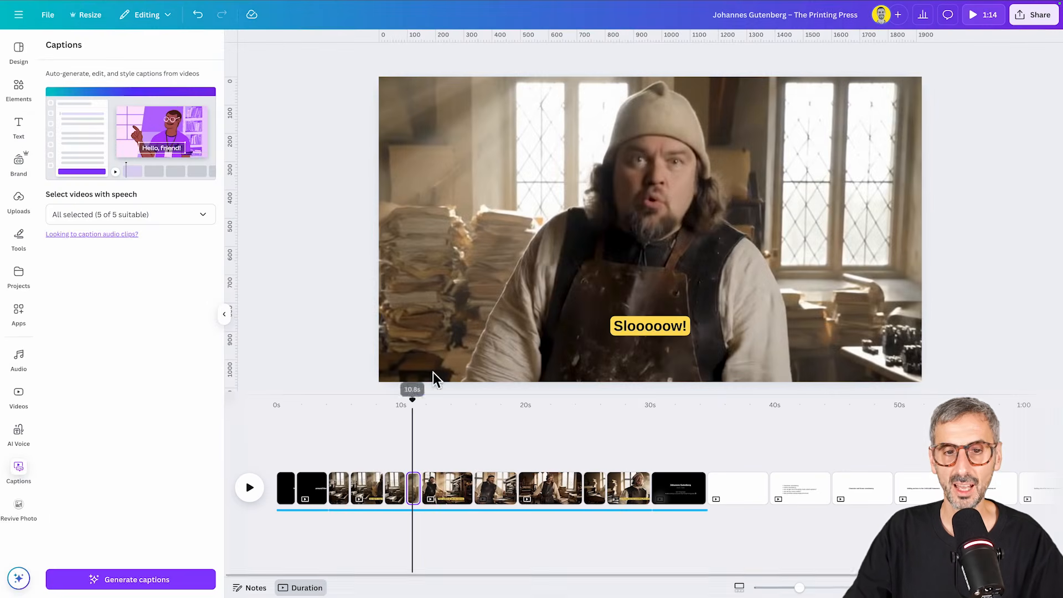
# Select the "Slooooow!" clip, examine how far its frame extends beyond the page, and restore the canvas view to 46%
pyautogui.click(459, 121)
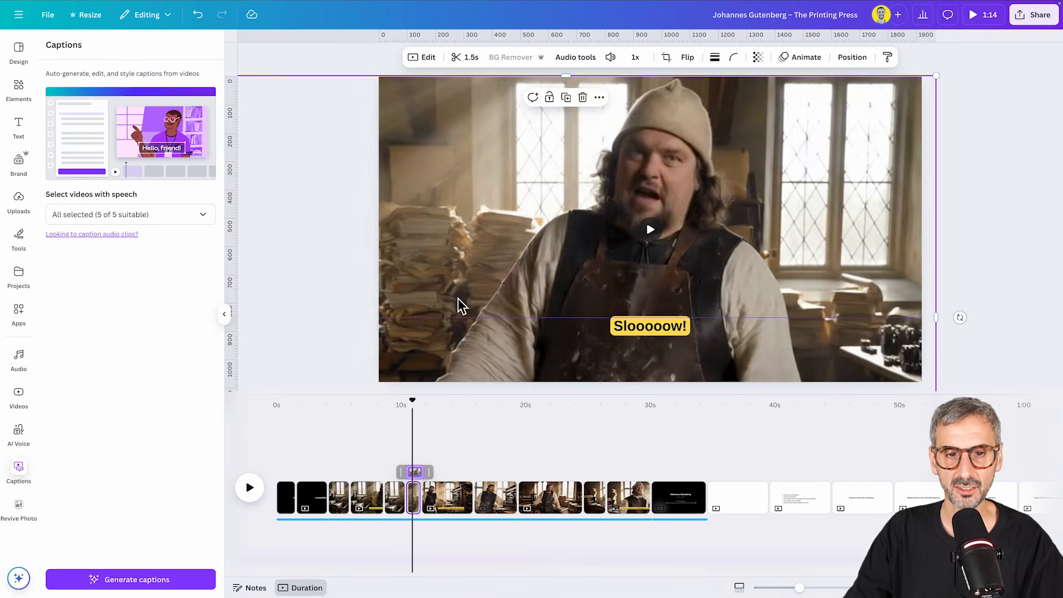
pyautogui.moveTo(800, 588); pyautogui.dragTo(771, 588)
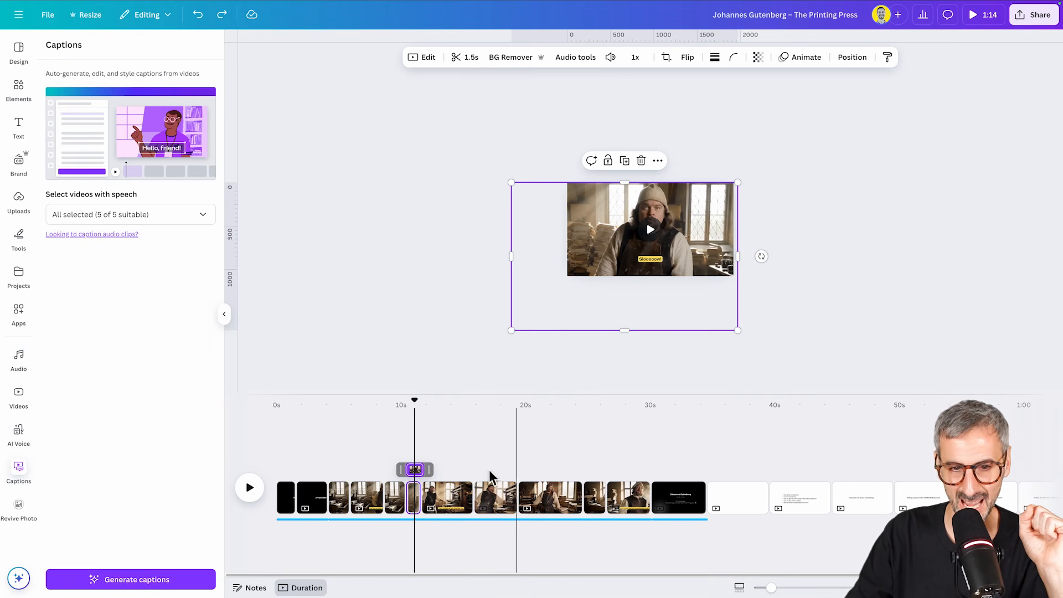
pyautogui.click(525, 354)
pyautogui.moveTo(771, 587); pyautogui.dragTo(796, 588)
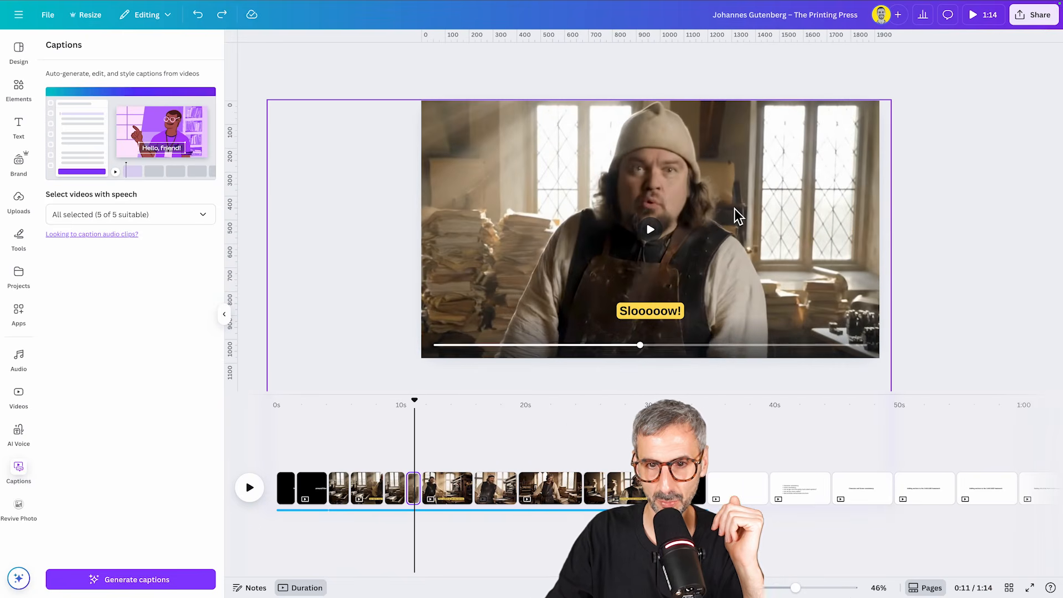
# Place a horizontal guide just above the "Slooooow!" caption on its page
pyautogui.click(738, 216)
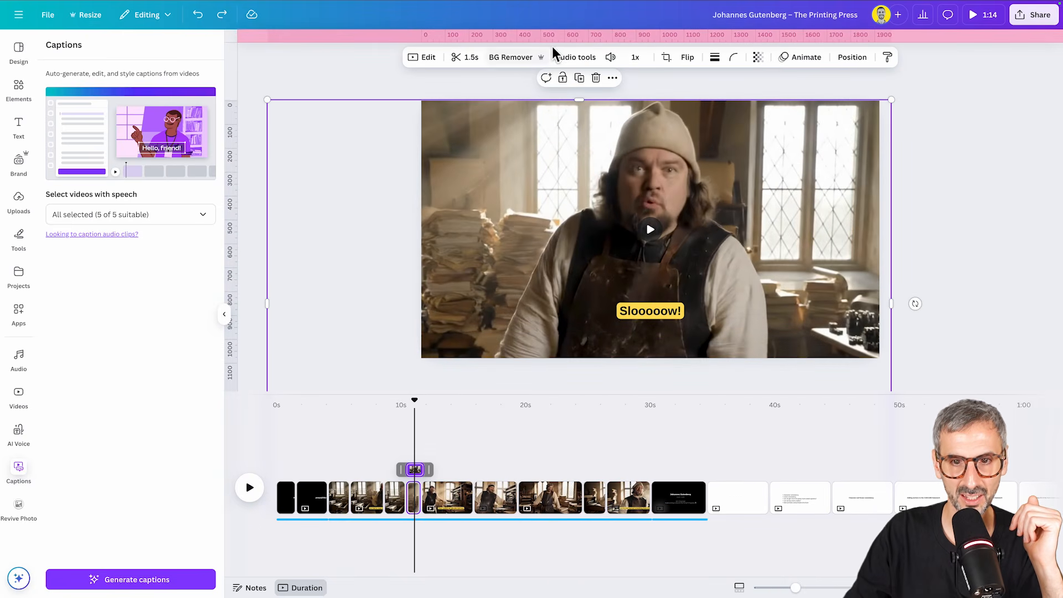
pyautogui.moveTo(555, 35); pyautogui.dragTo(581, 298)
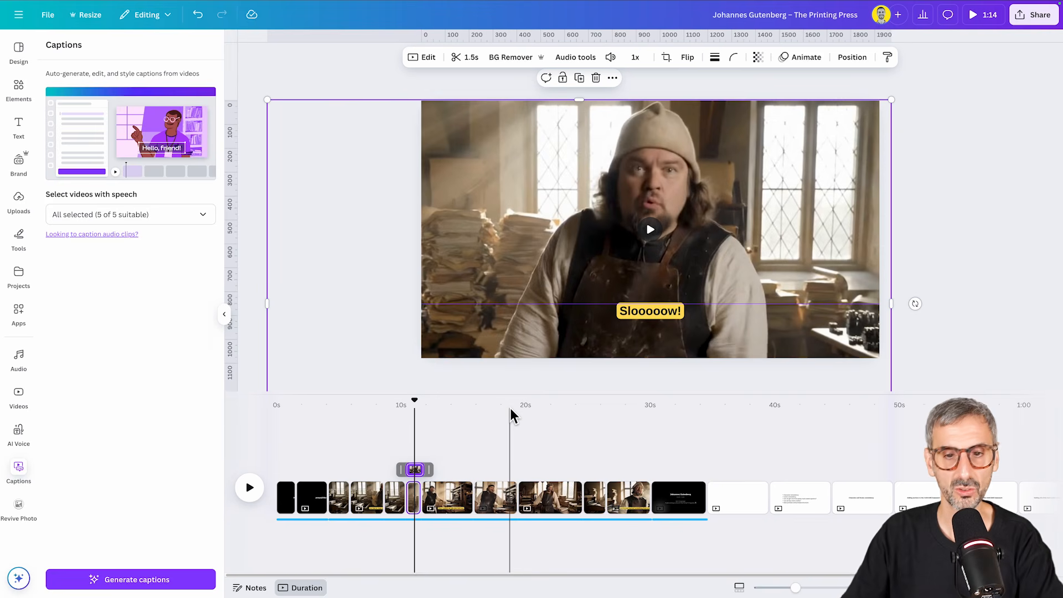
pyautogui.click(962, 328)
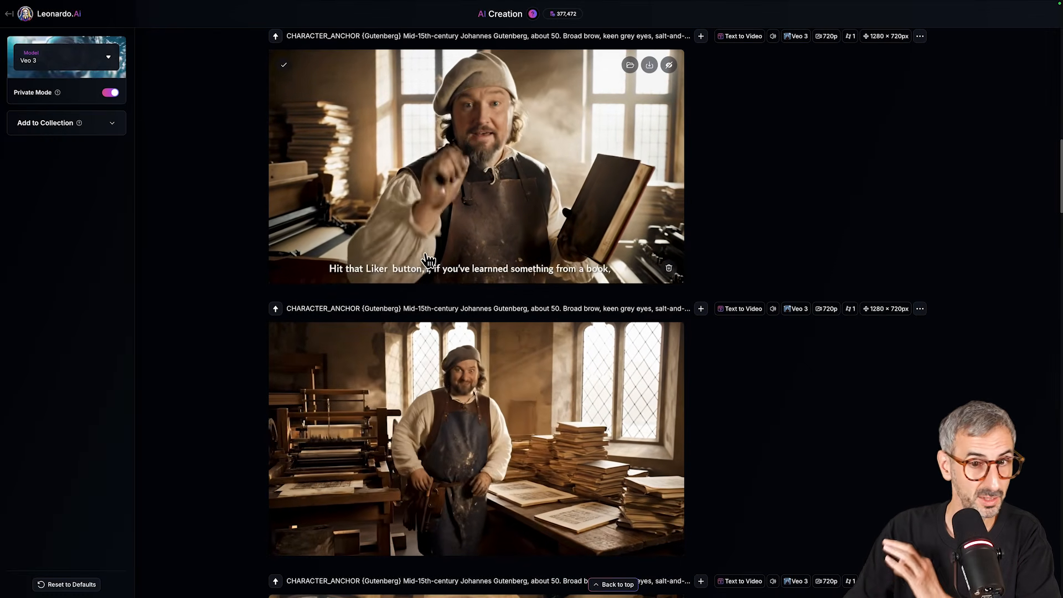
# Compare the on-screen captions across Leonardo.Ai's Gutenberg clips, and preview the clip where he holds a book enlarged
pyautogui.scroll(-5, 451, 501)
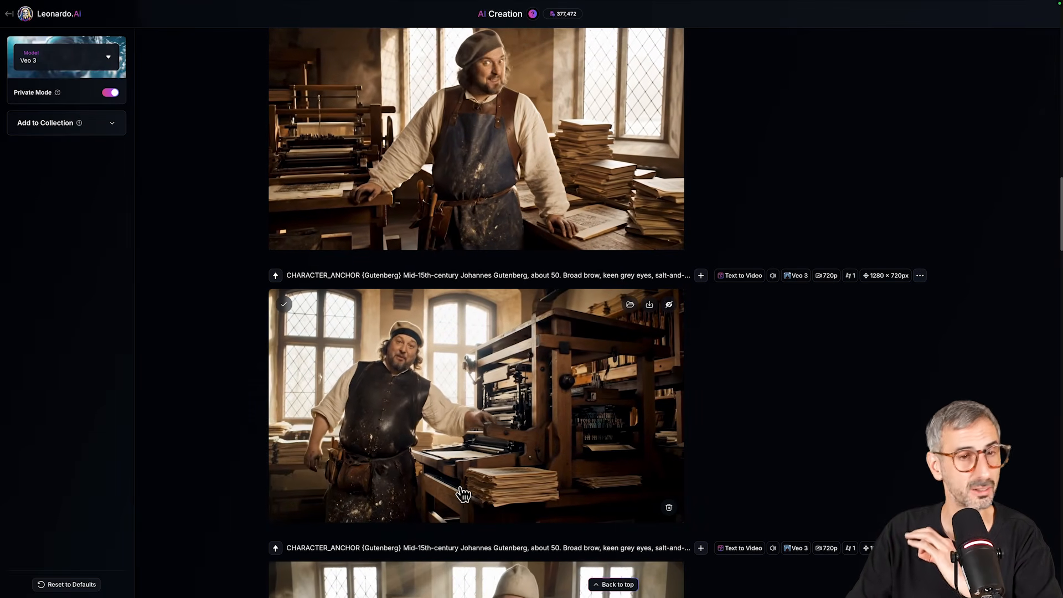
pyautogui.scroll(3, 450, 490)
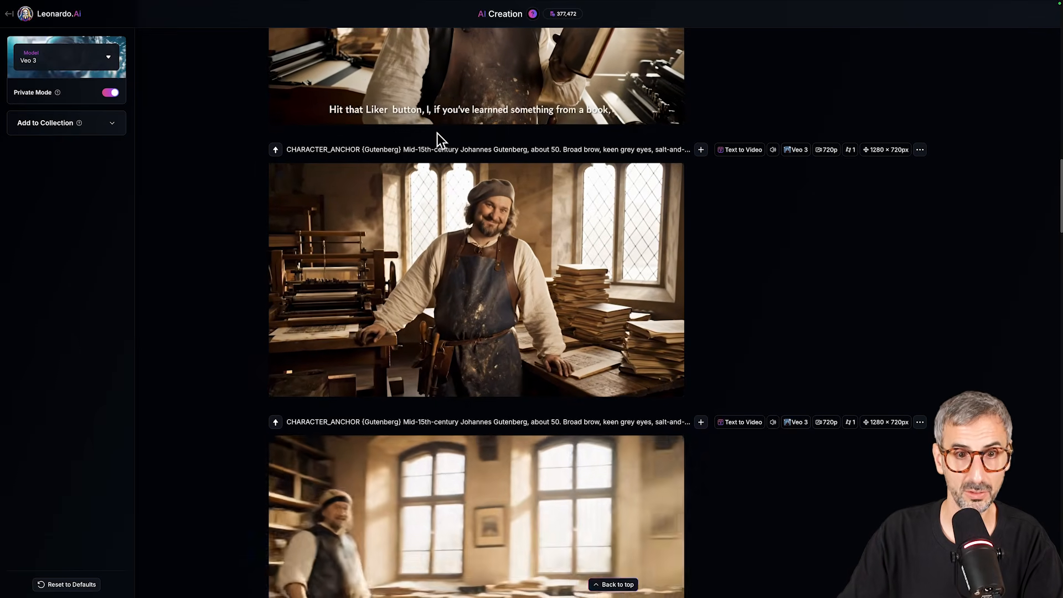
pyautogui.scroll(3, 459, 260)
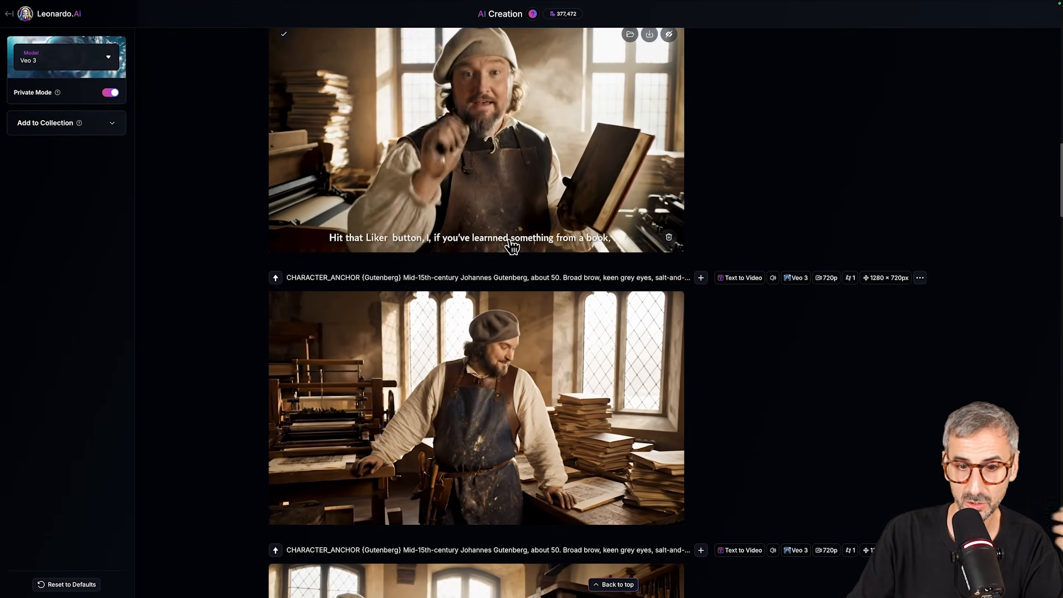
pyautogui.scroll(3, 511, 251)
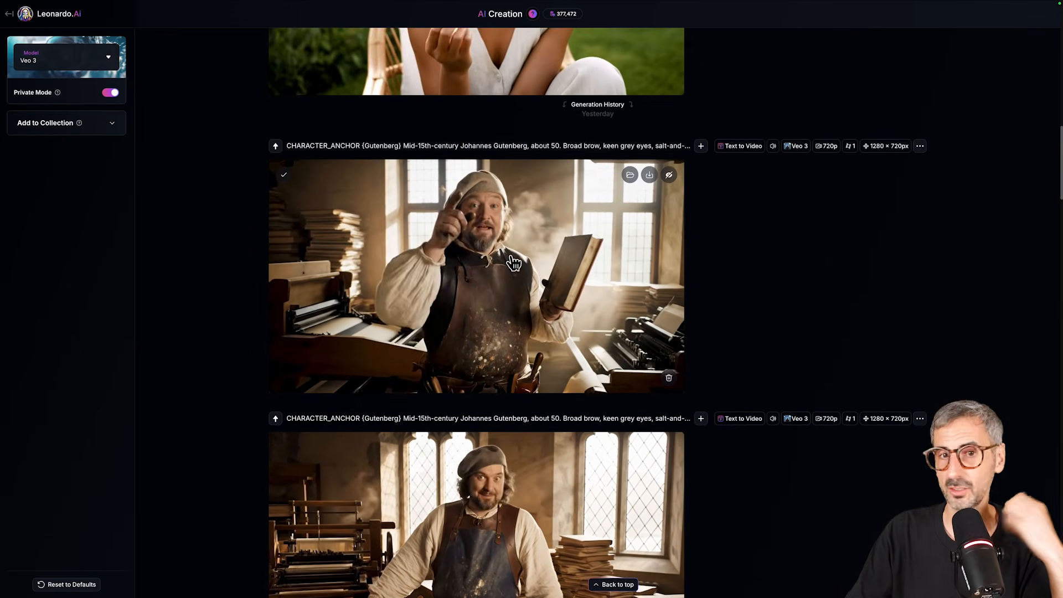
pyautogui.scroll(-2, 504, 265)
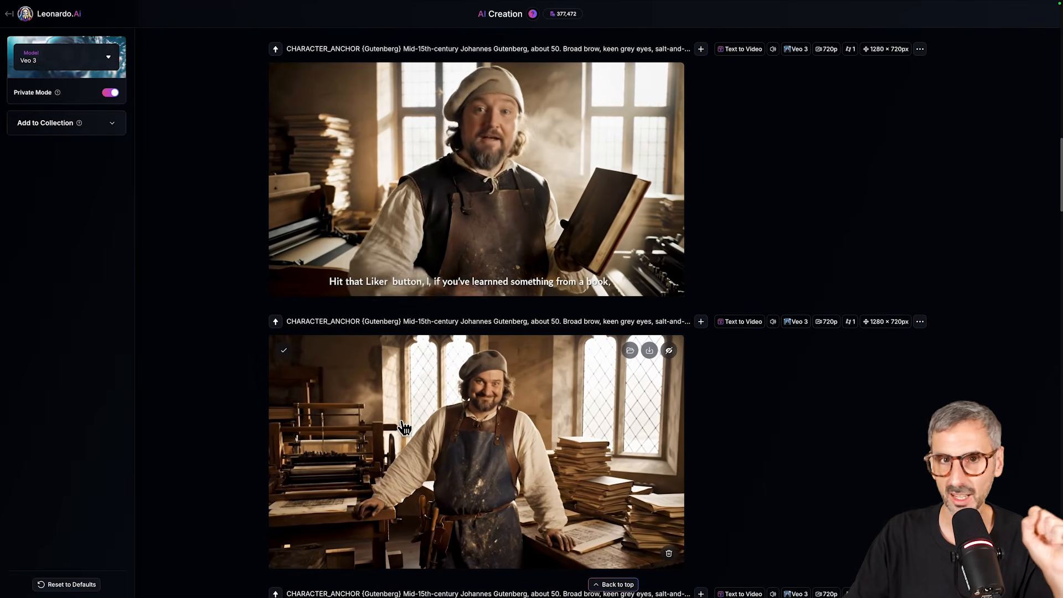
pyautogui.scroll(-1, 396, 437)
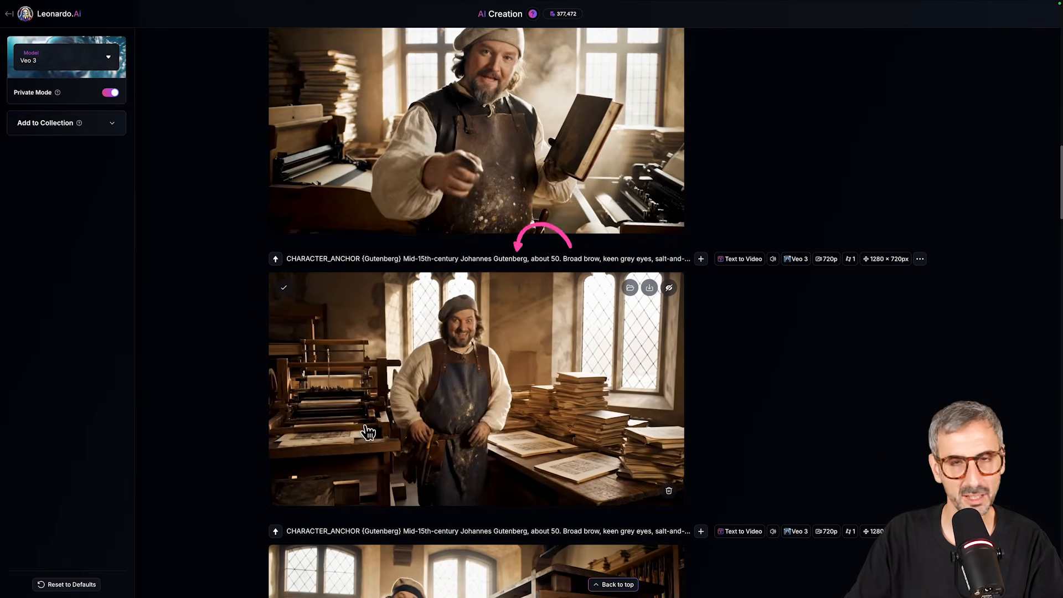
pyautogui.click(504, 175)
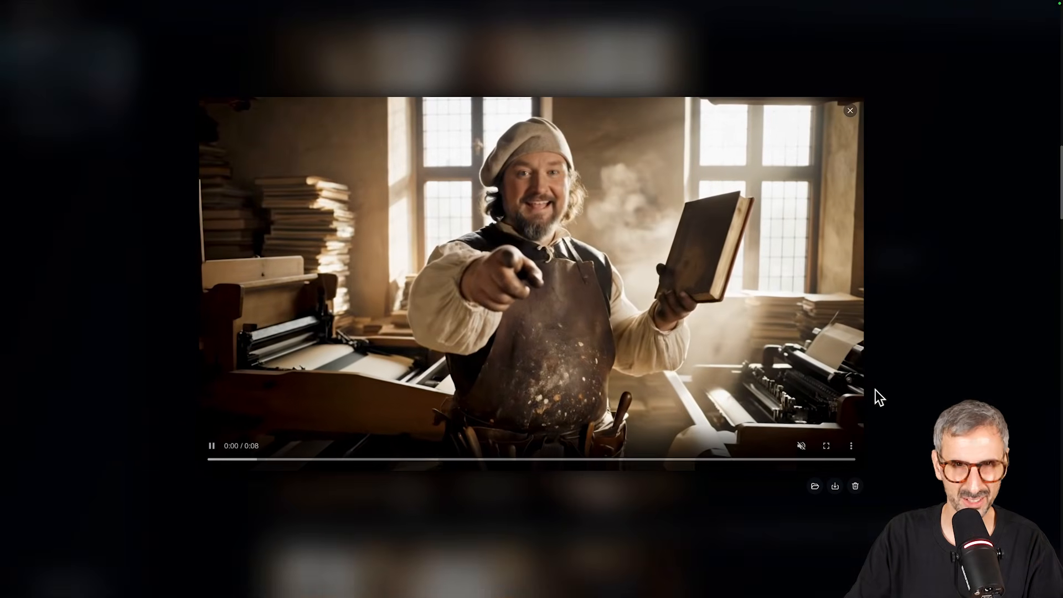
pyautogui.click(850, 113)
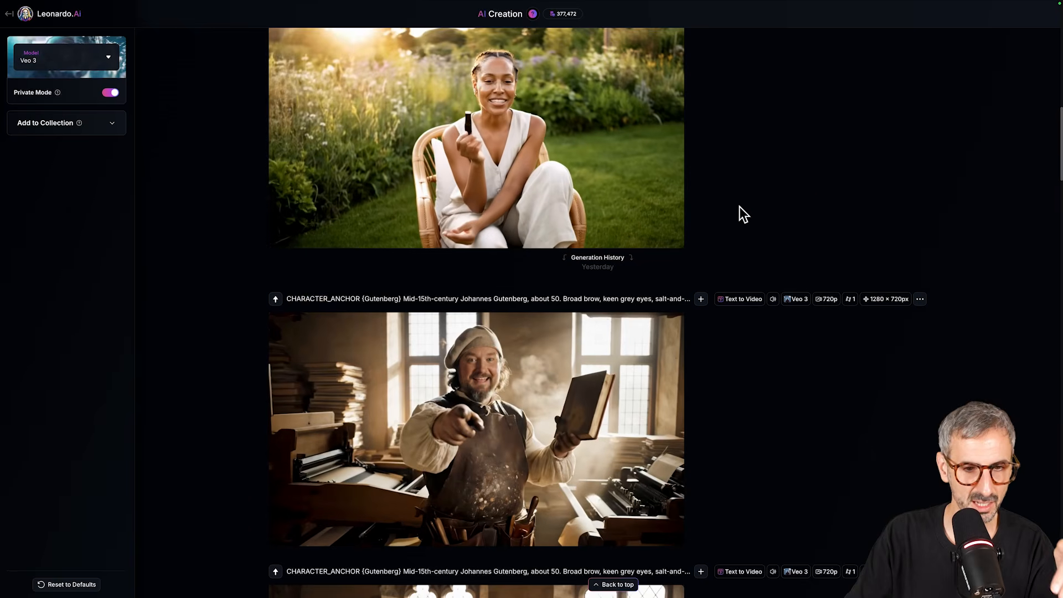
# Remove the quotation marks around the dialogue "Books went viral before it was cool." in the SCENE 03 The Punchline prompt
pyautogui.scroll(20, 603, 400)
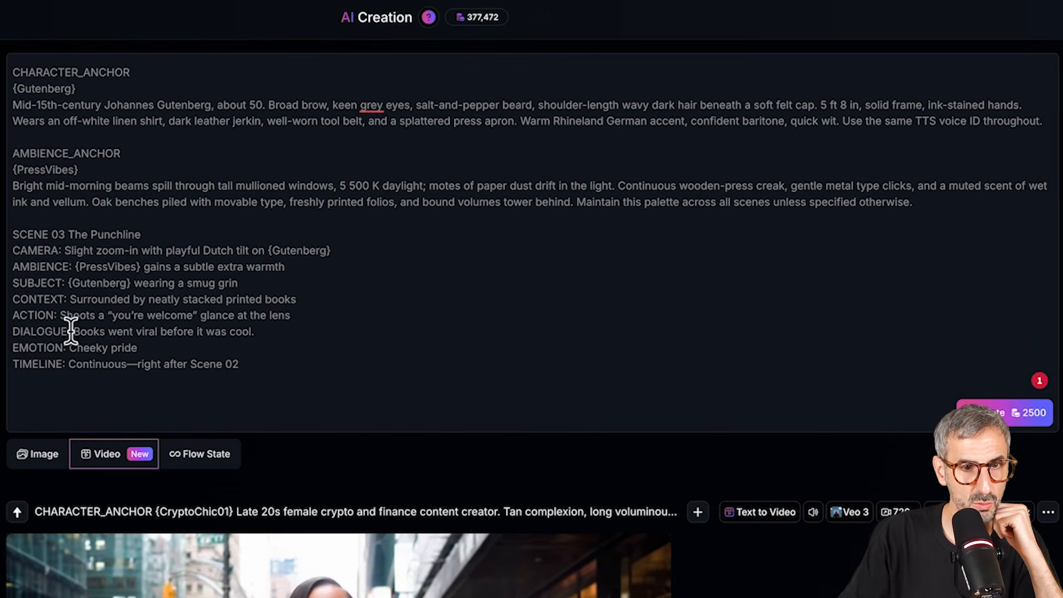
pyautogui.click(74, 331)
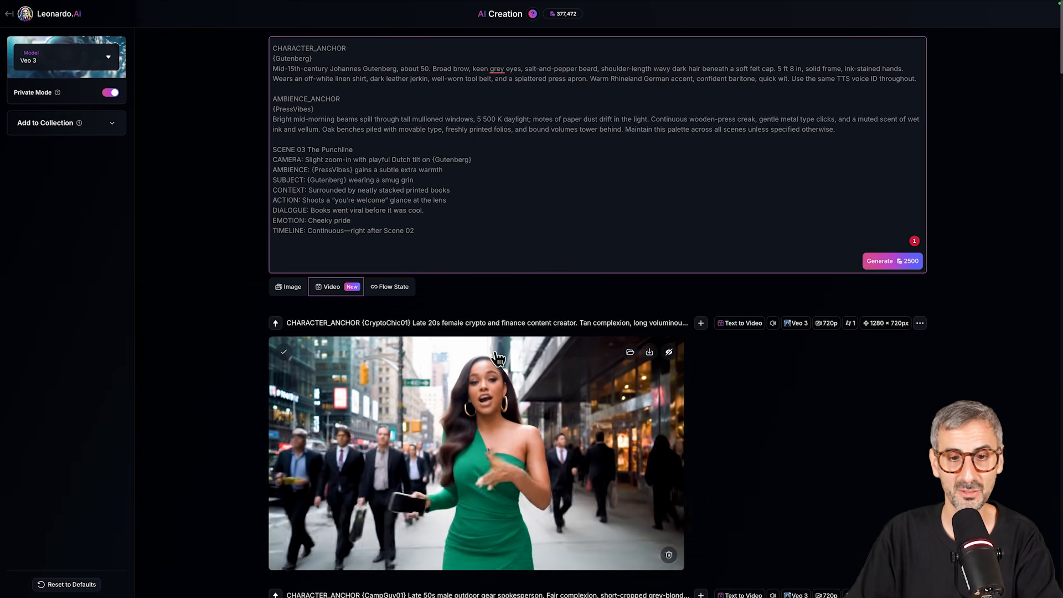
pyautogui.scroll(-1, 553, 354)
pyautogui.scroll(-4, 562, 362)
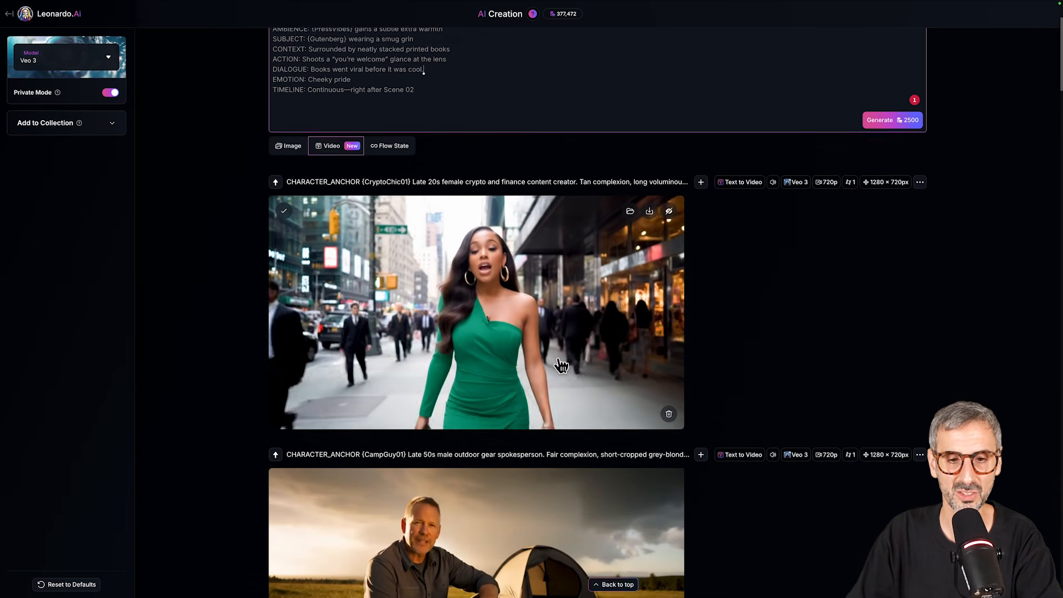